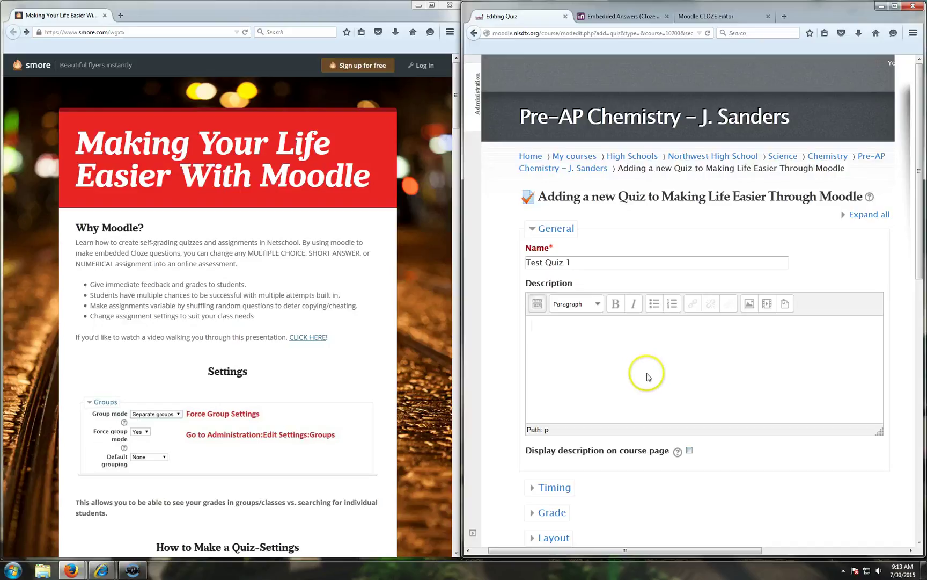
# Look over the Embedded Answers documentation and Moodle CLOZE editor pages, then return to the quiz form.
pyautogui.click(624, 17)
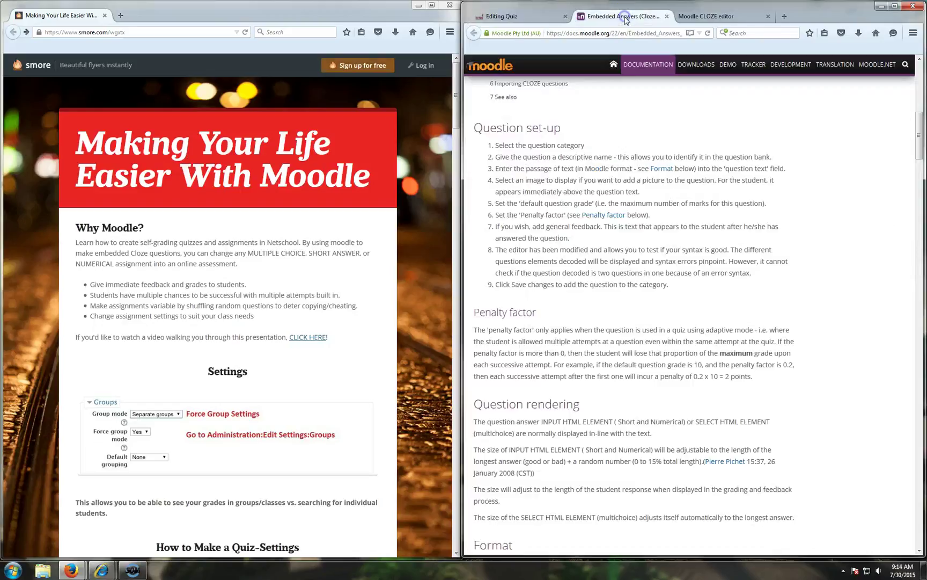
pyautogui.click(718, 17)
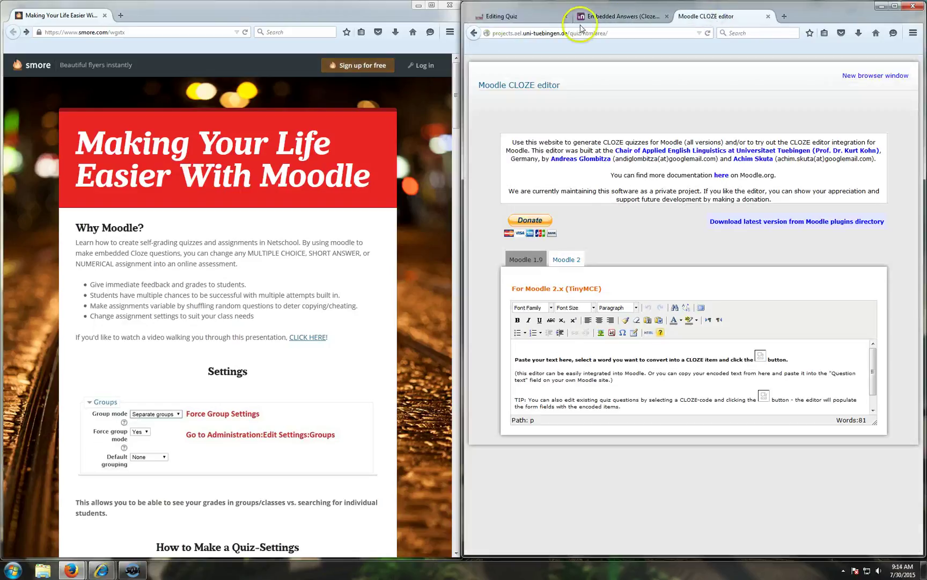
pyautogui.click(525, 17)
pyautogui.click(440, 242)
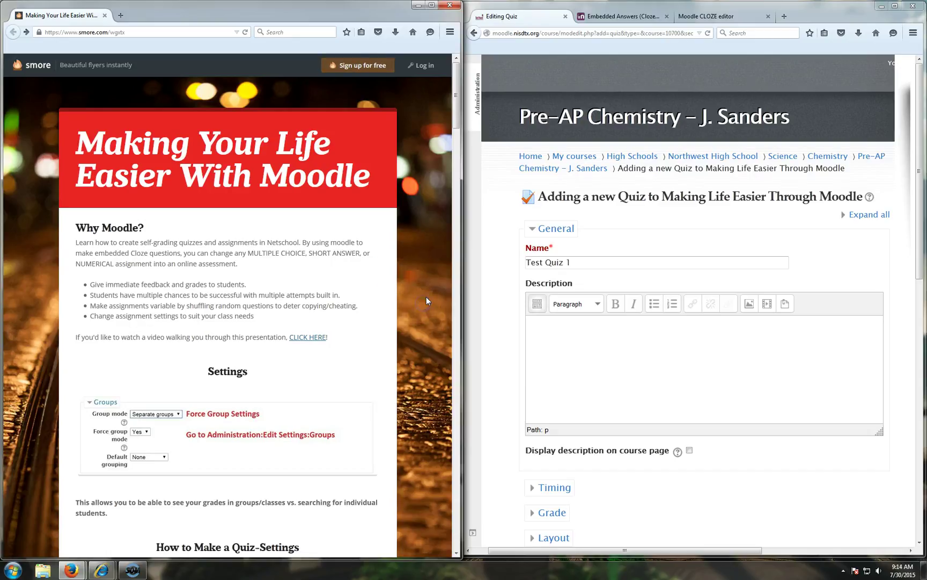
# Enter 'Boogity!' as the quiz description.
pyautogui.click(427, 232)
pyautogui.scroll(-5, 435, 257)
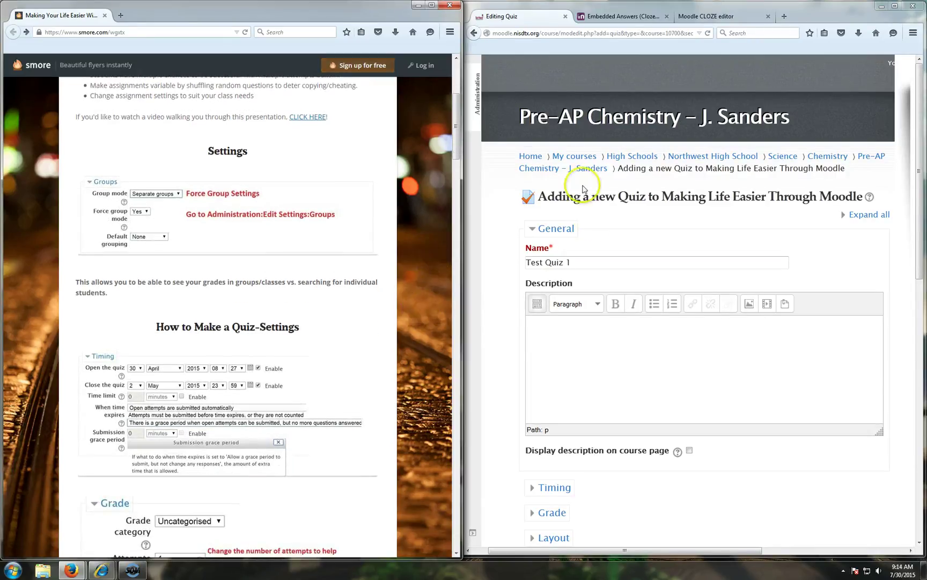
pyautogui.click(475, 110)
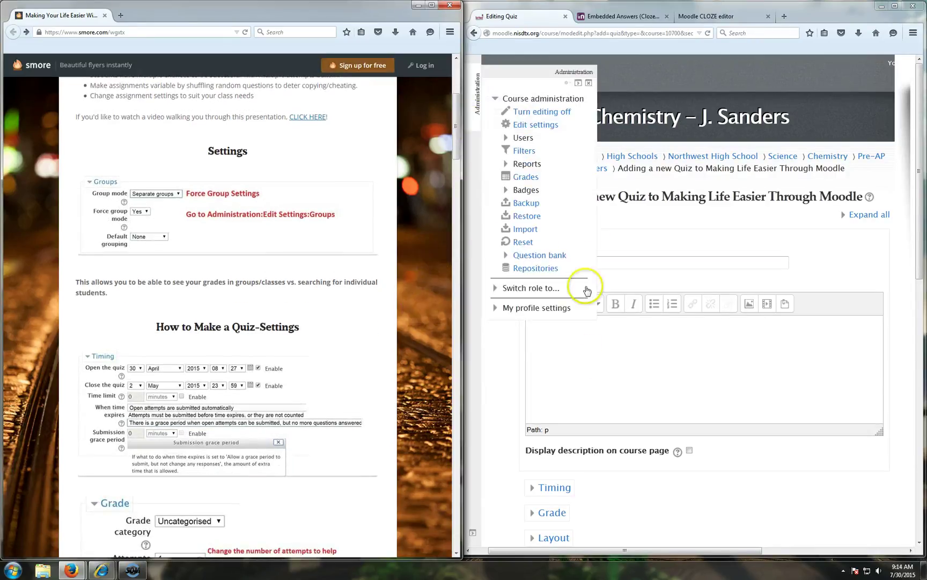
pyautogui.click(624, 263)
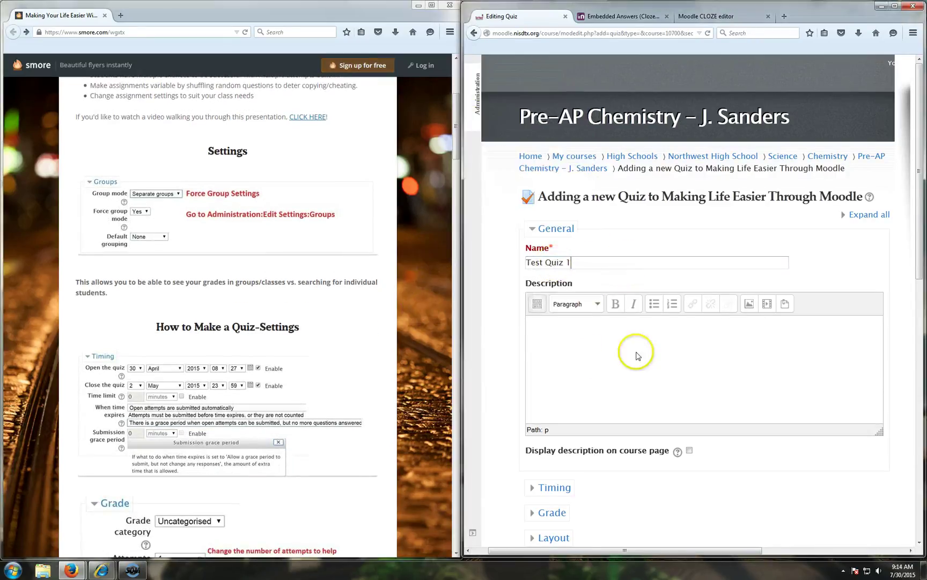
pyautogui.click(620, 366)
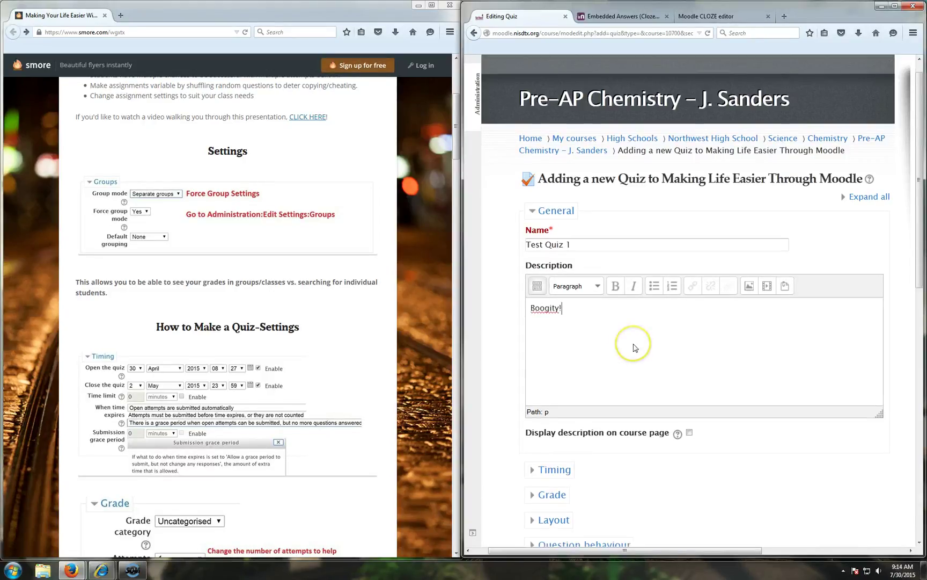
# Expand the quiz's Timing settings.
pyautogui.scroll(-2, 638, 346)
pyautogui.scroll(-2, 654, 342)
pyautogui.scroll(-3, 653, 340)
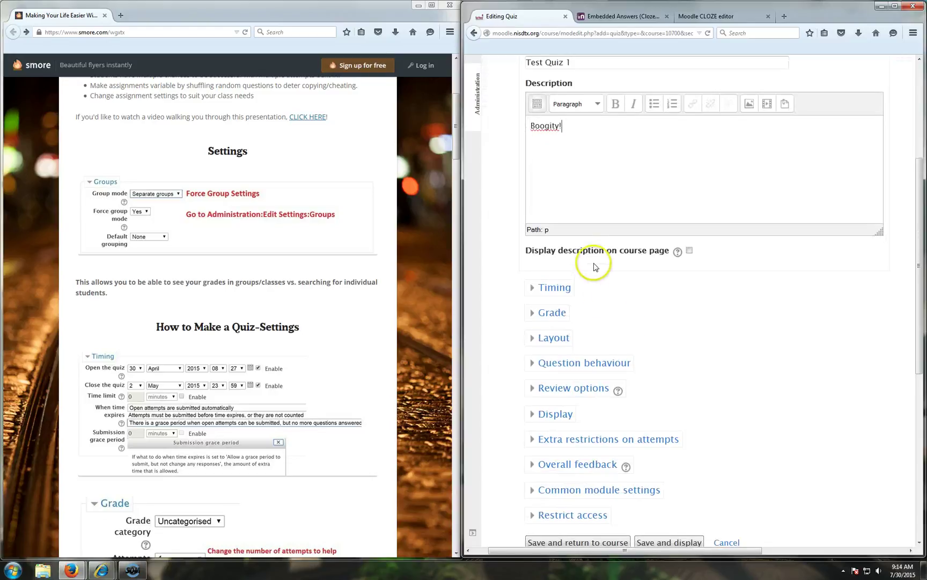
pyautogui.click(538, 288)
pyautogui.click(418, 301)
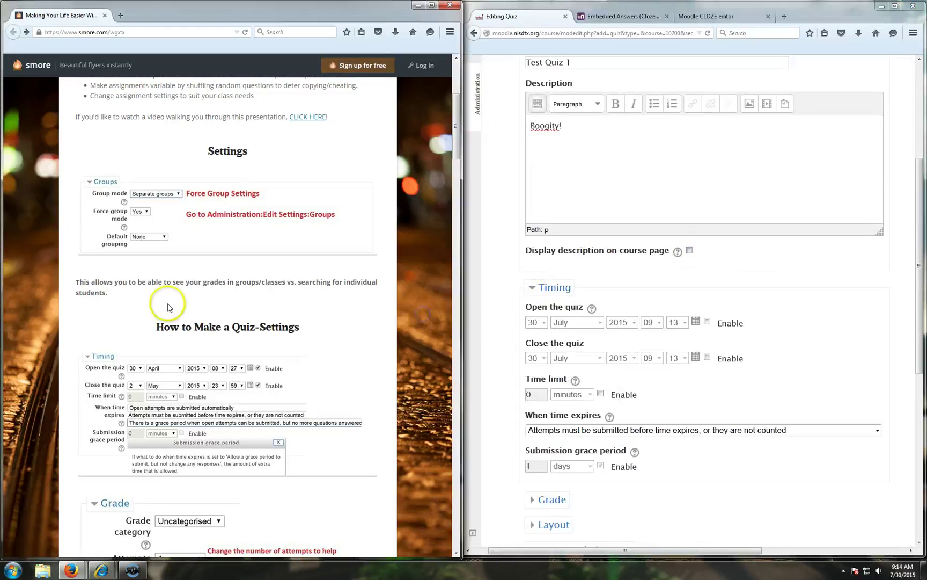
pyautogui.scroll(-3, 300, 301)
pyautogui.scroll(3, 376, 303)
pyautogui.scroll(-2, 346, 302)
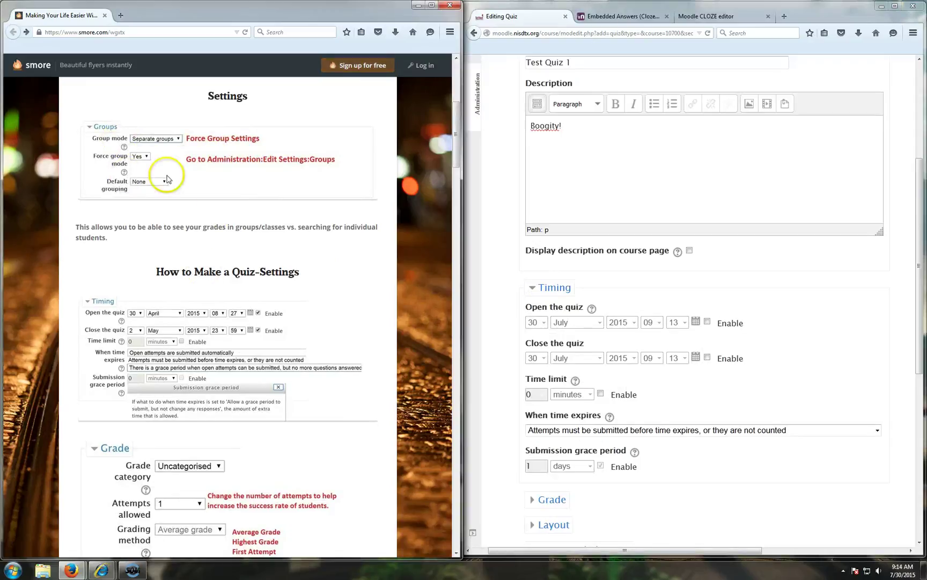
pyautogui.scroll(-3, 321, 232)
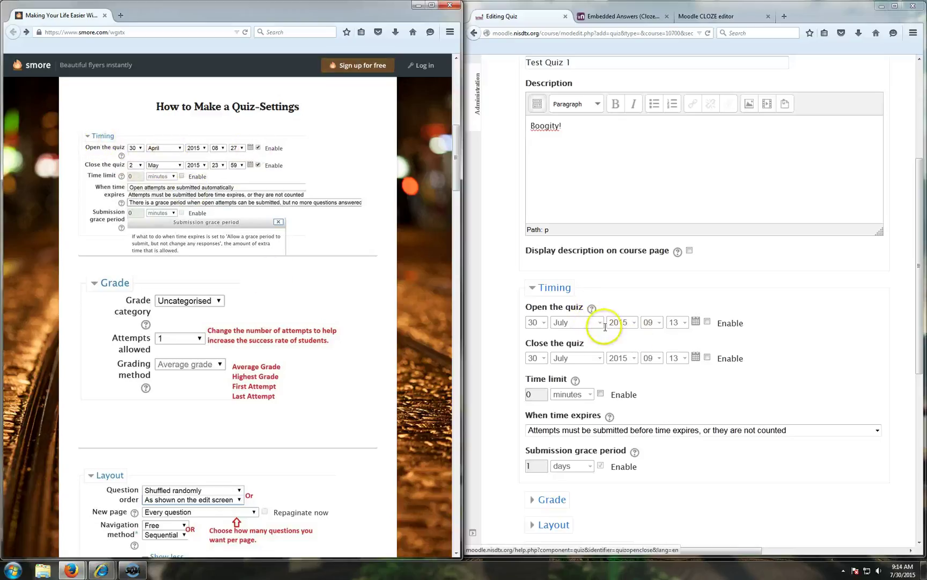
pyautogui.click(707, 322)
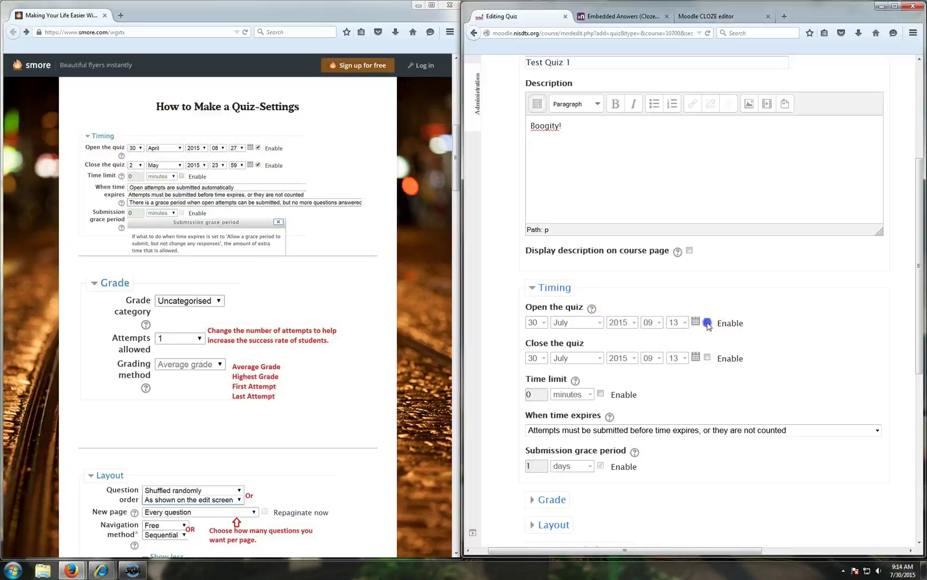
pyautogui.click(707, 323)
pyautogui.click(708, 358)
pyautogui.click(708, 357)
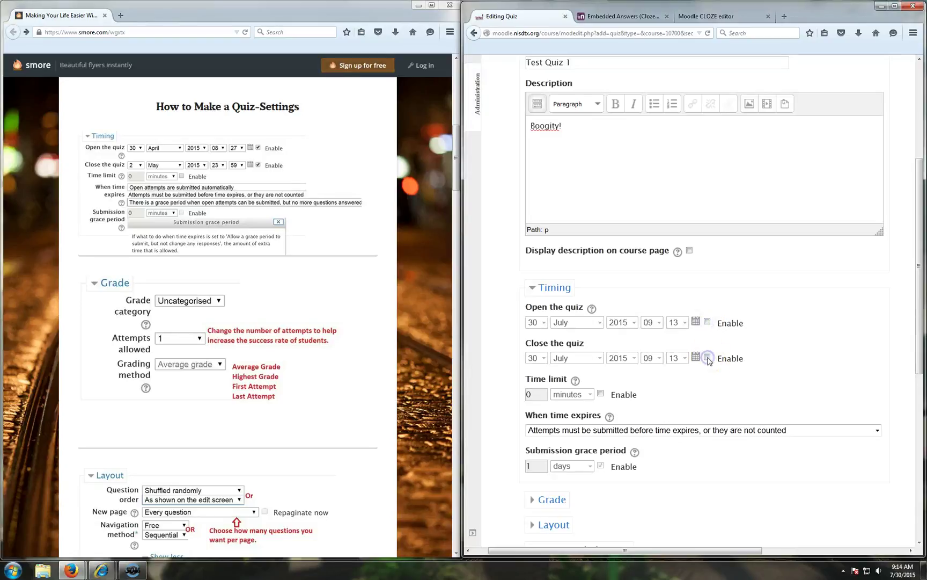
pyautogui.click(638, 430)
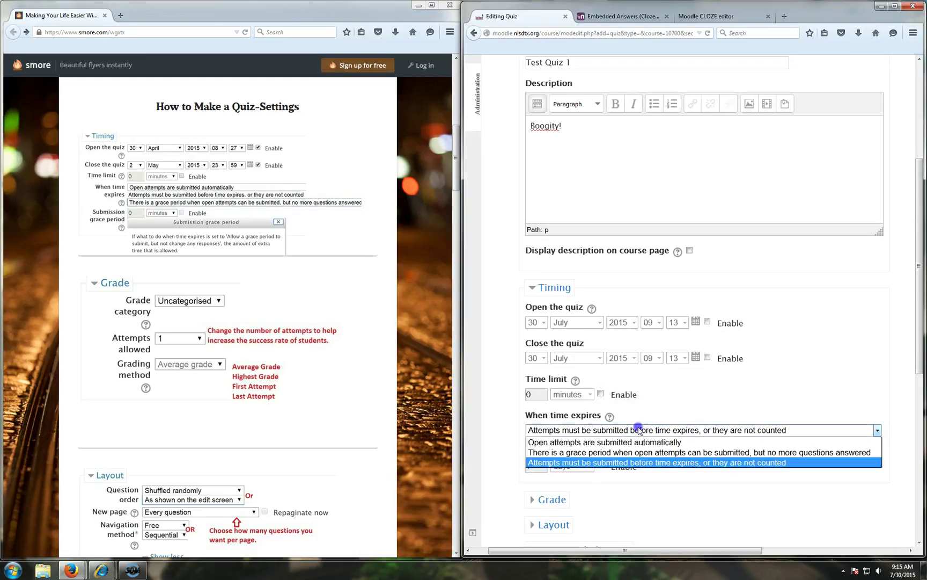
pyautogui.click(663, 463)
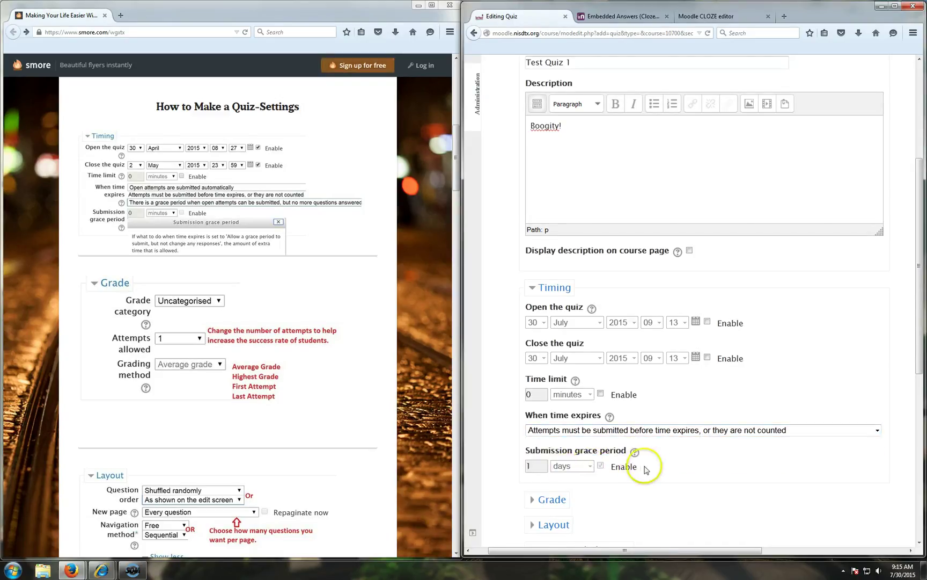
pyautogui.scroll(-4, 679, 458)
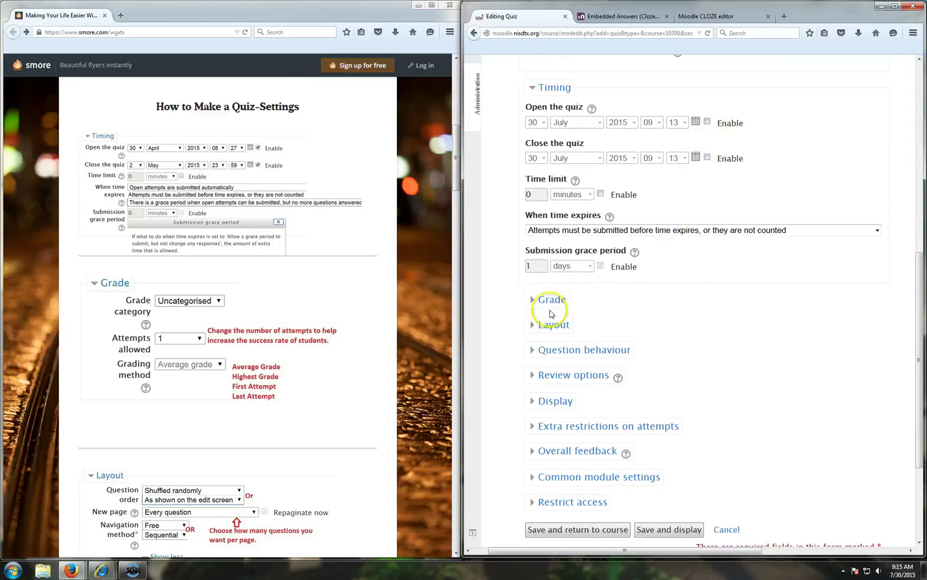
# Expand the Grade settings and check the available grade categories.
pyautogui.click(416, 299)
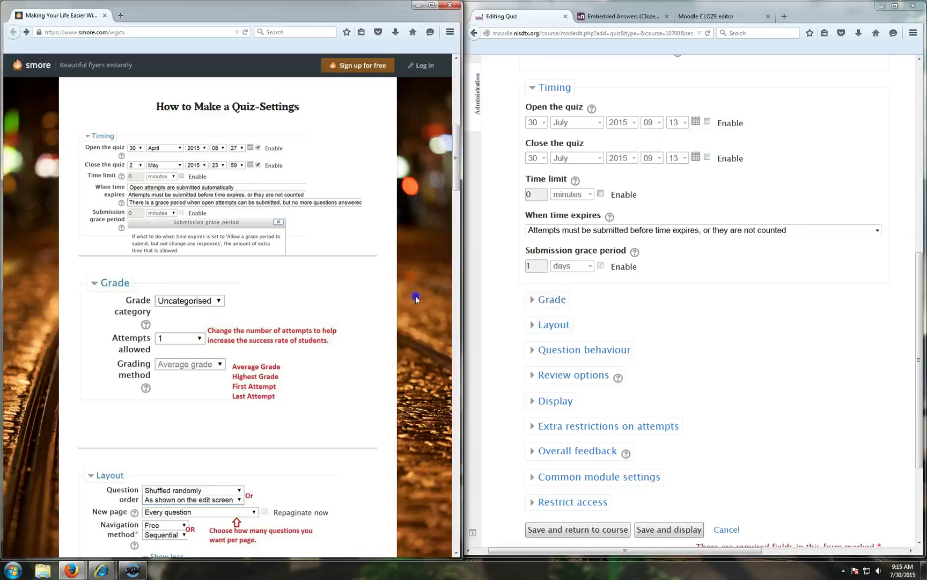
pyautogui.scroll(-5, 416, 299)
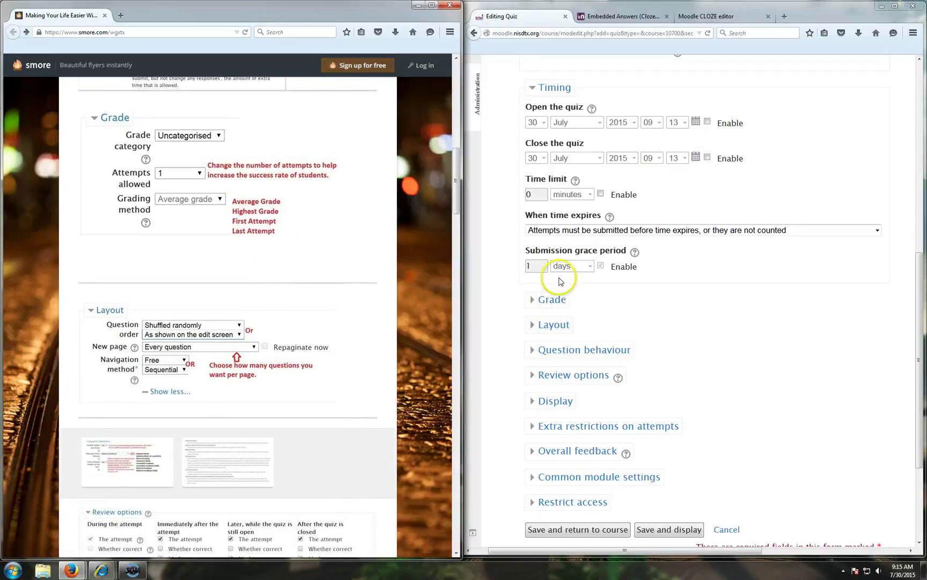
pyautogui.click(536, 298)
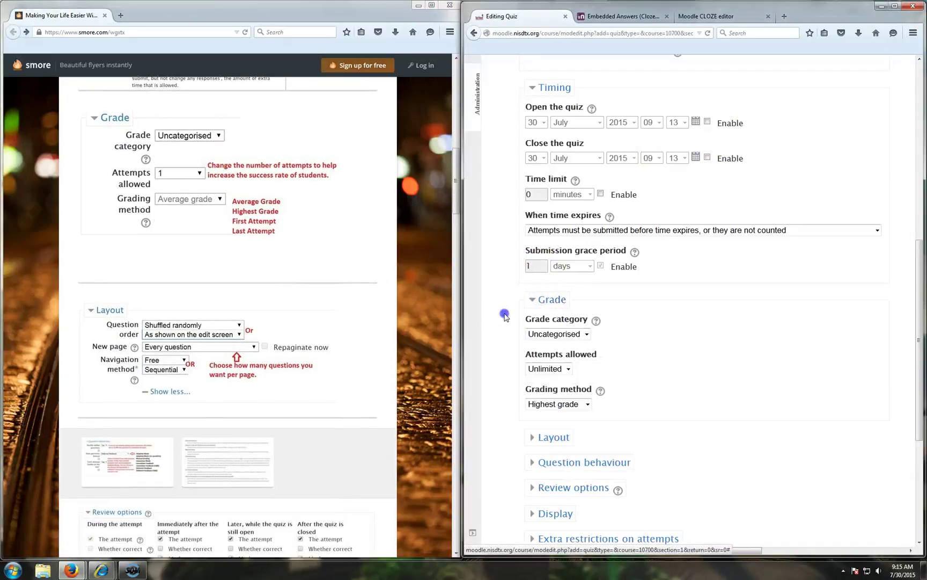
pyautogui.scroll(-5, 504, 316)
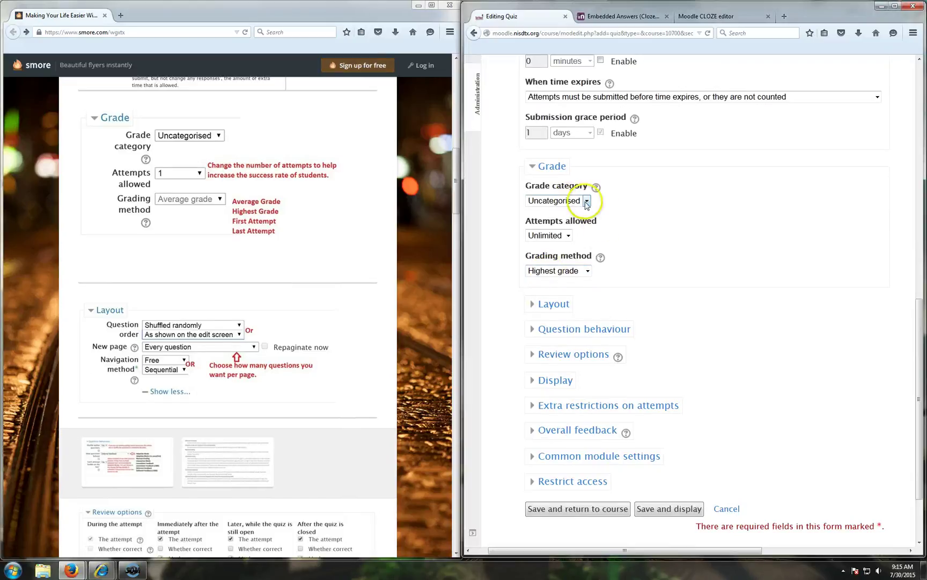
pyautogui.click(581, 202)
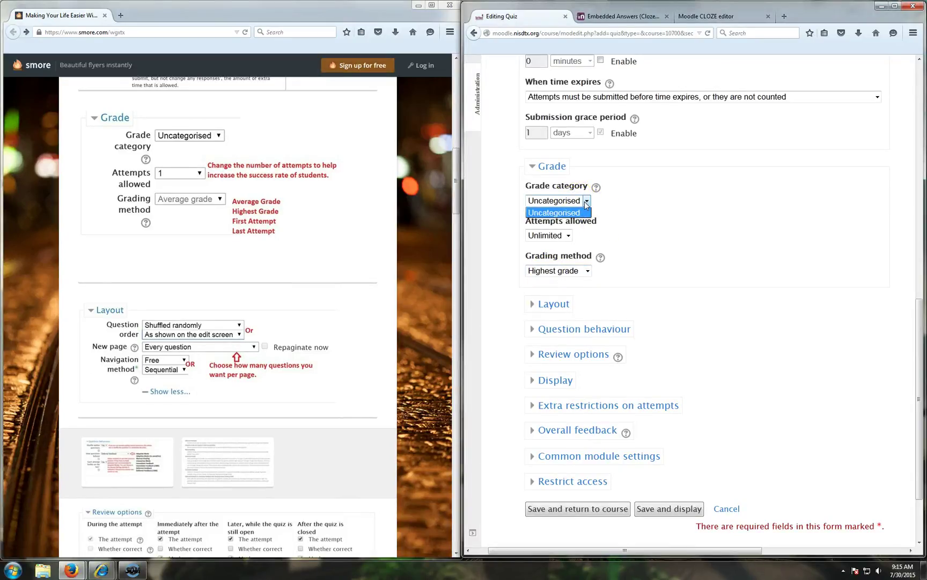
pyautogui.click(638, 220)
# Allow 2 attempts and keep Highest grade as the grading method.
pyautogui.click(569, 235)
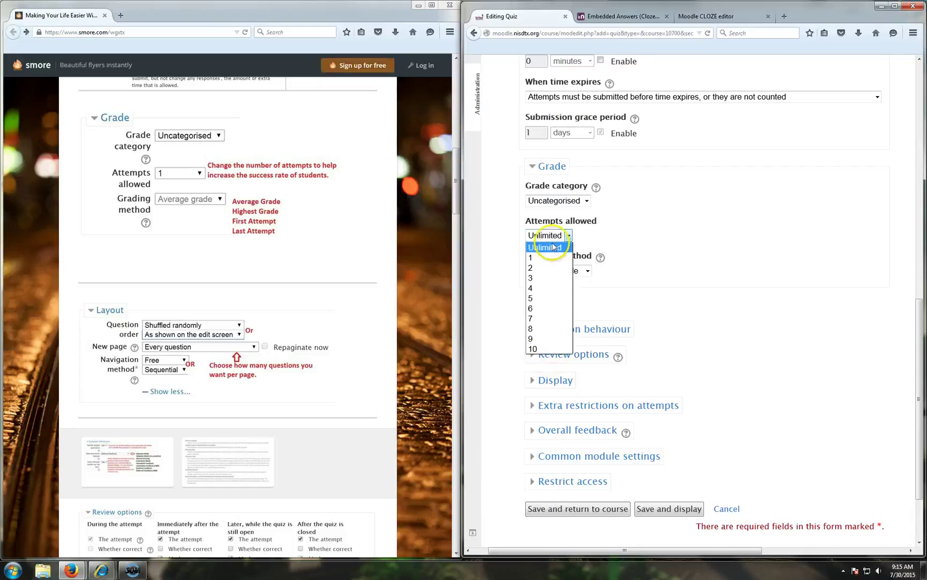
pyautogui.click(553, 267)
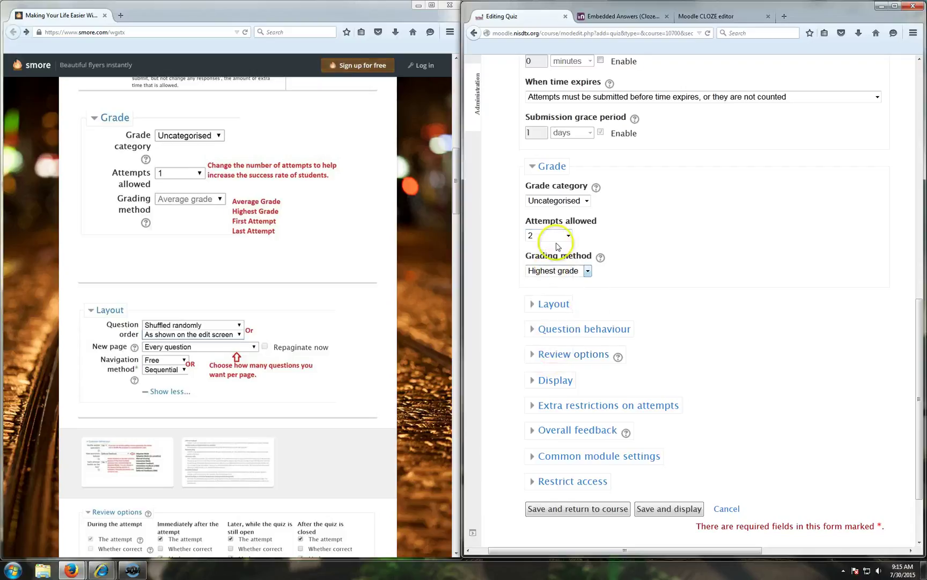
pyautogui.click(587, 271)
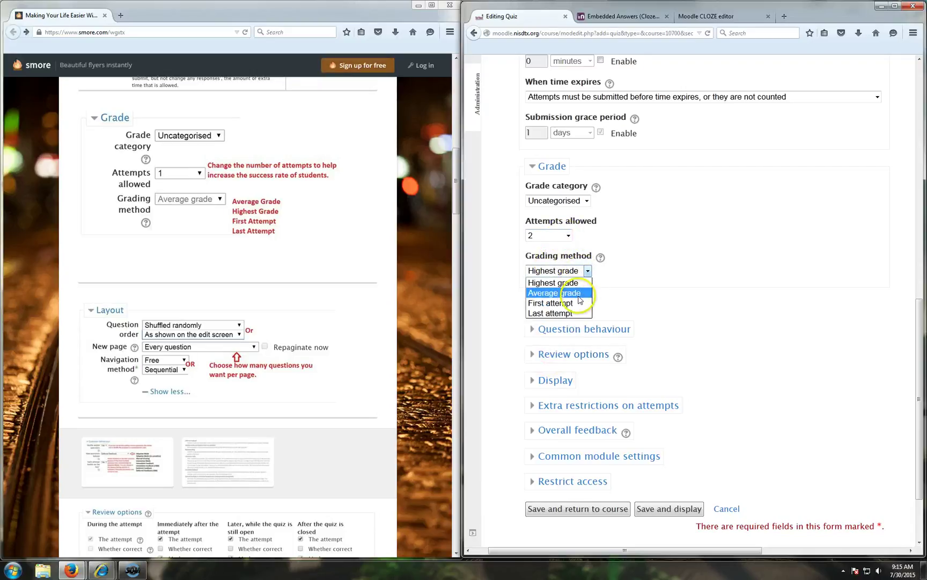
pyautogui.click(563, 313)
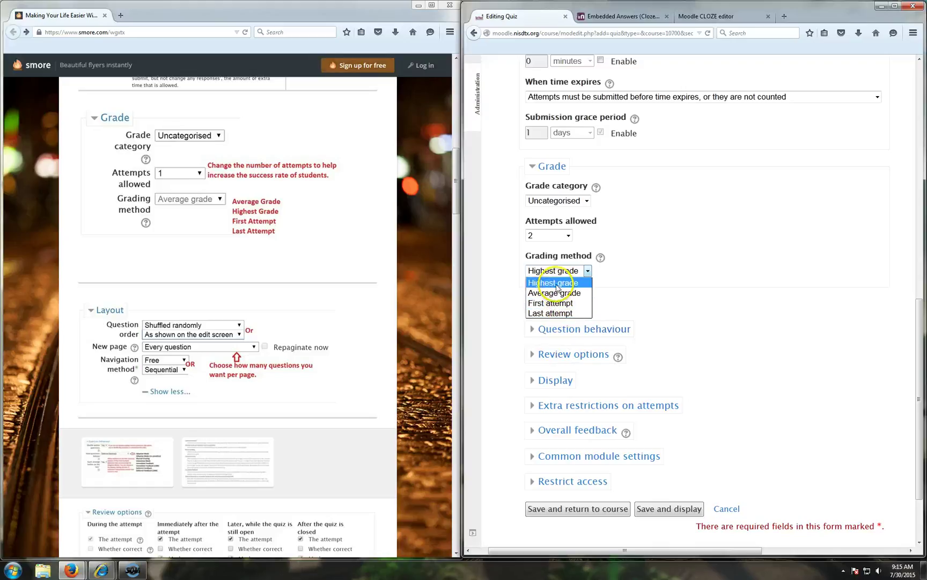
pyautogui.click(556, 283)
# Expand Layout and set the question order to Shuffled randomly.
pyautogui.click(532, 305)
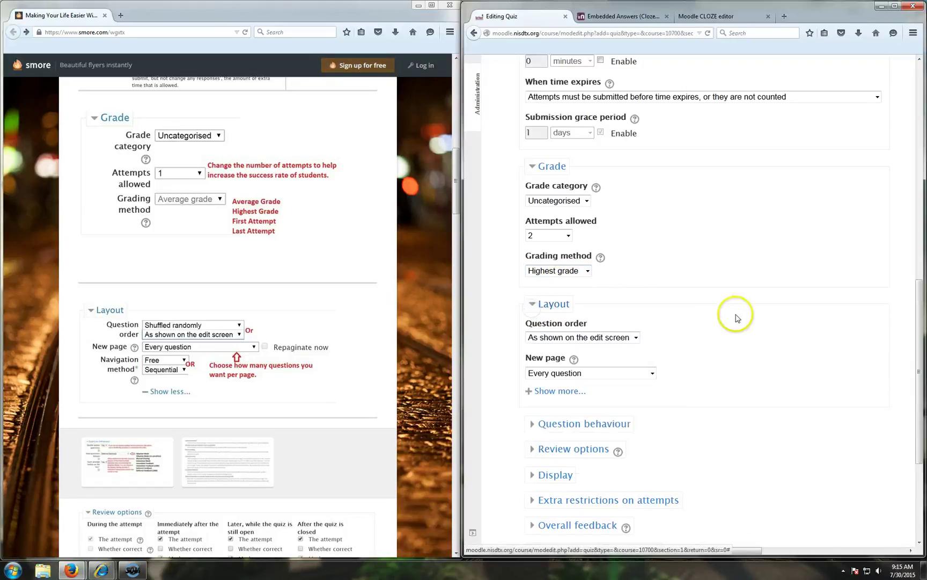
pyautogui.scroll(-2, 730, 314)
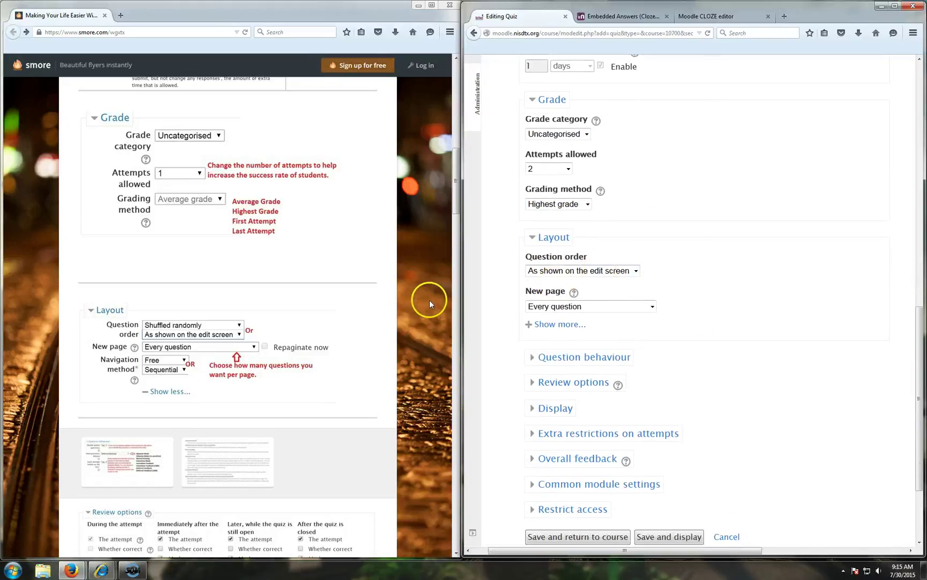
pyautogui.click(456, 317)
pyautogui.scroll(-4, 423, 314)
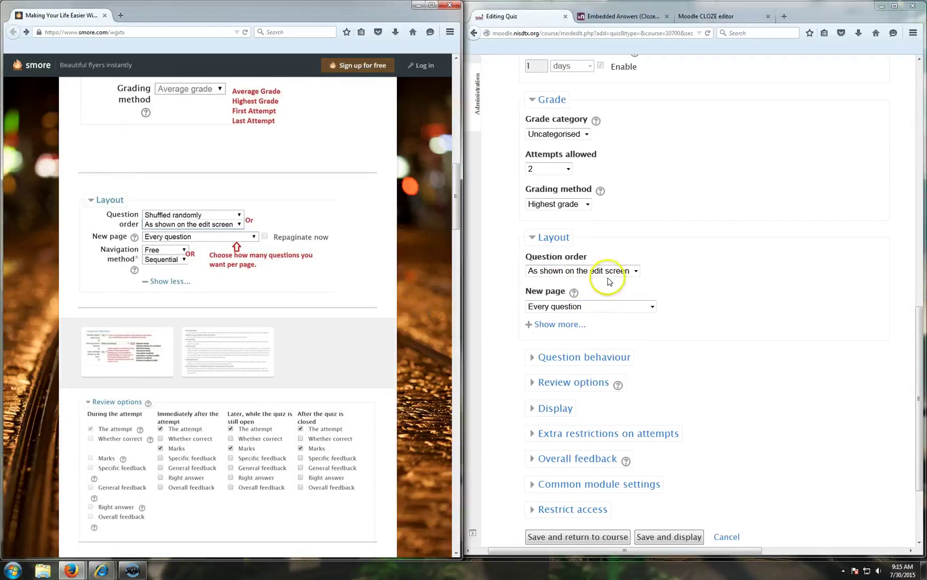
pyautogui.click(609, 271)
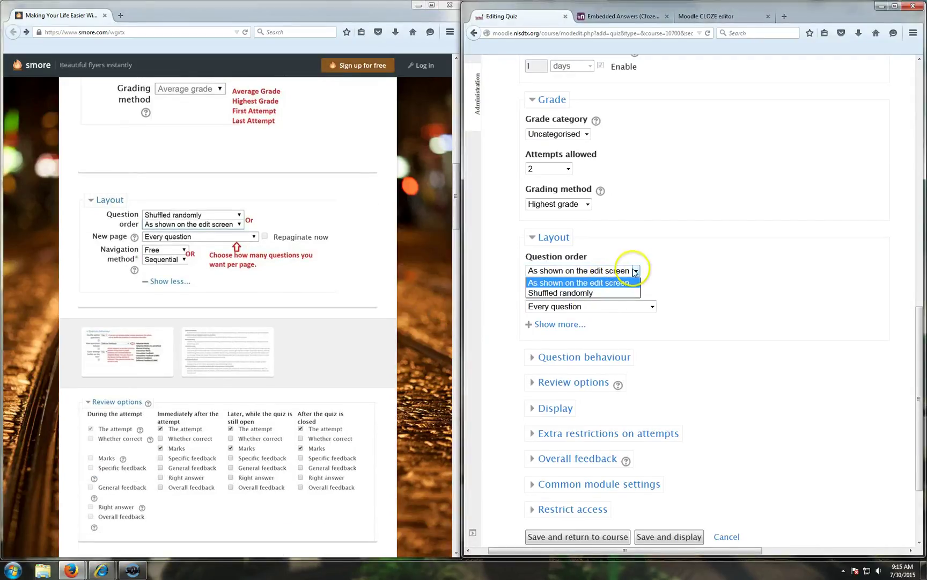
pyautogui.click(585, 292)
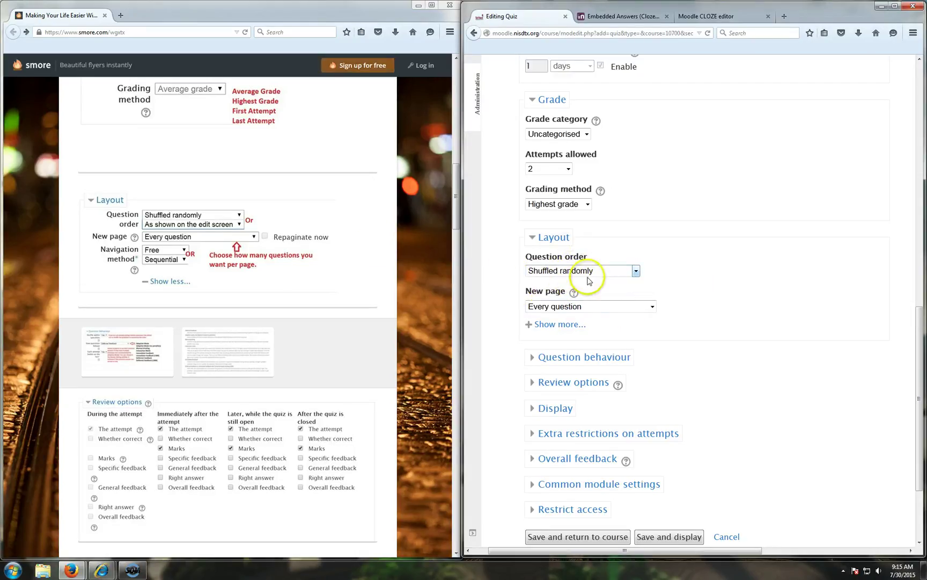
pyautogui.click(584, 271)
pyautogui.click(636, 271)
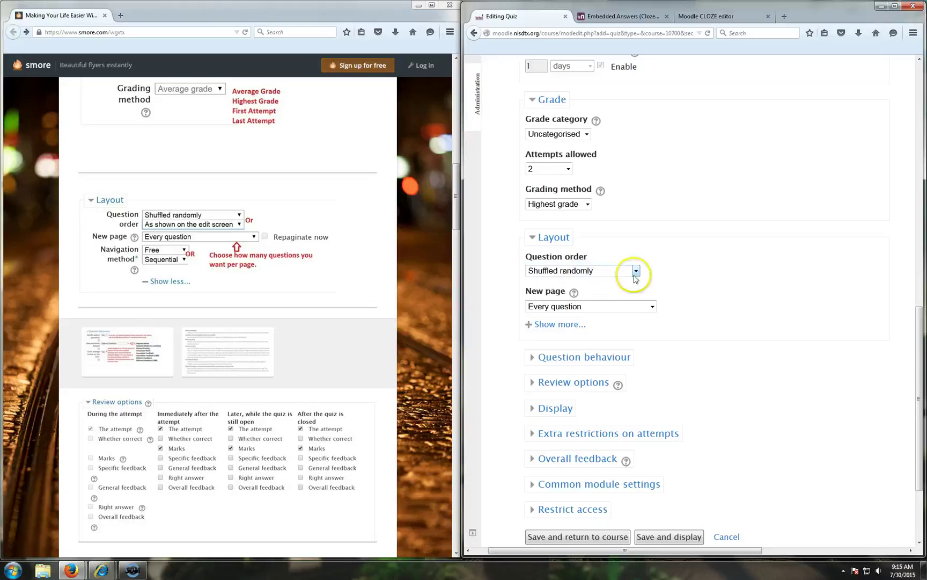
# Keep a new page for every question and reveal the Free navigation method.
pyautogui.click(562, 308)
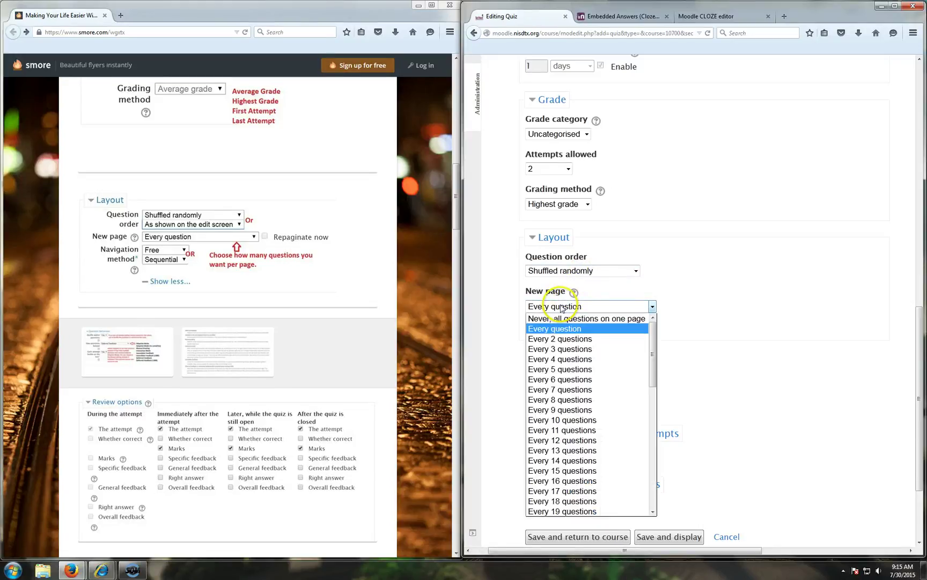
pyautogui.click(555, 327)
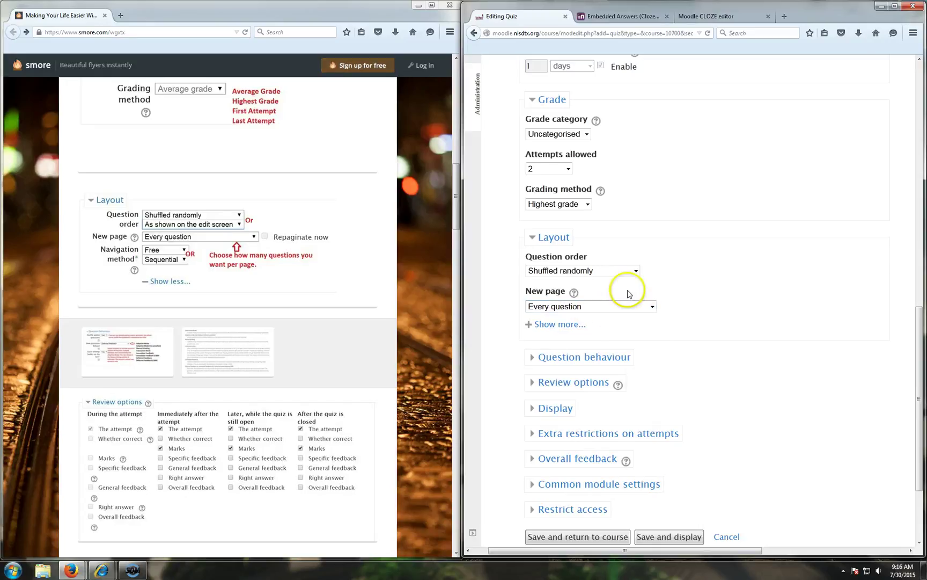
pyautogui.click(534, 324)
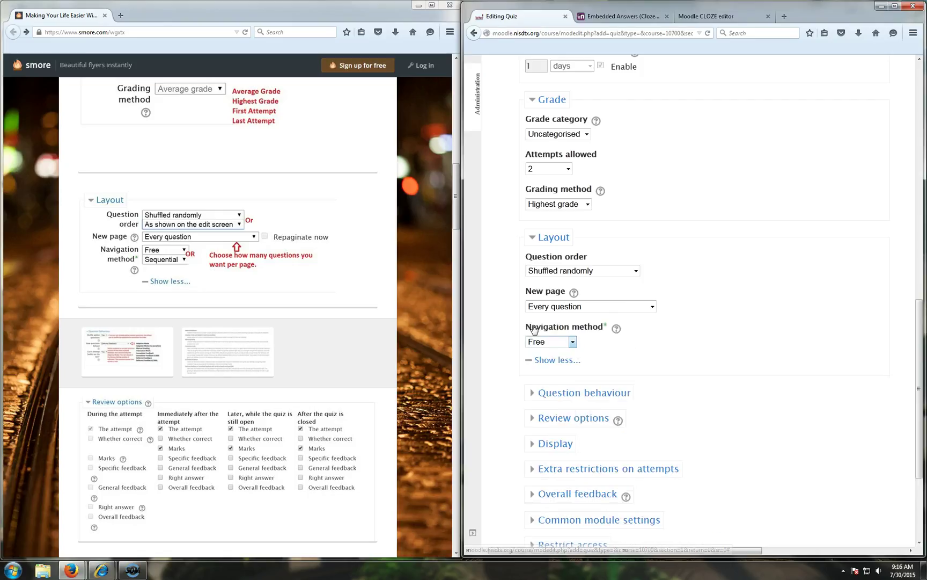
# Expand Question behaviour and leave Shuffle within questions set to Yes.
pyautogui.scroll(-5, 637, 298)
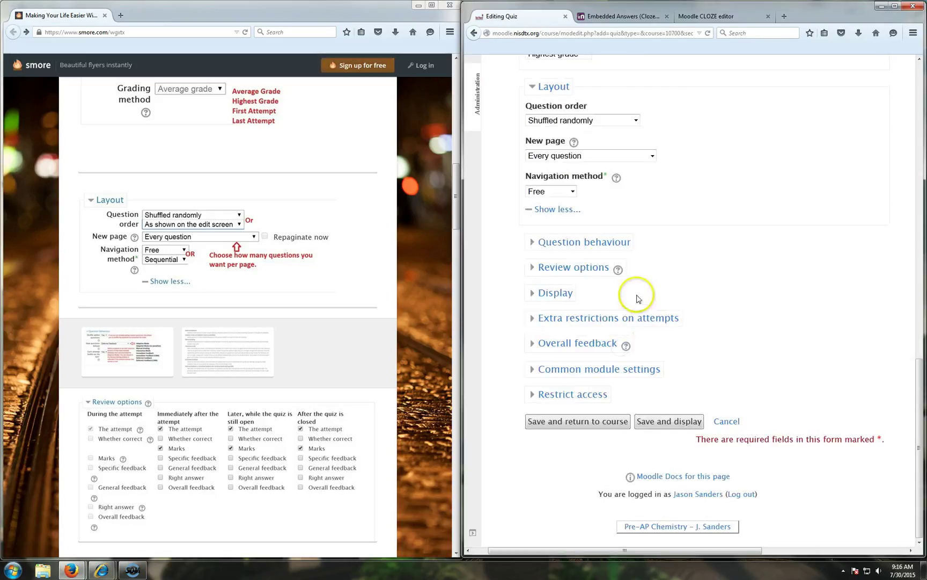
pyautogui.click(578, 242)
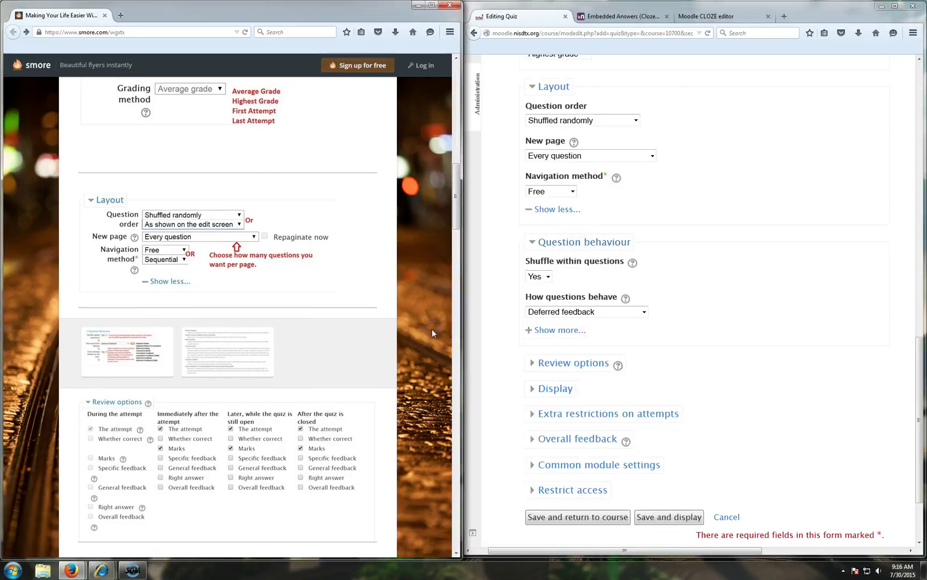
pyautogui.scroll(-3, 432, 329)
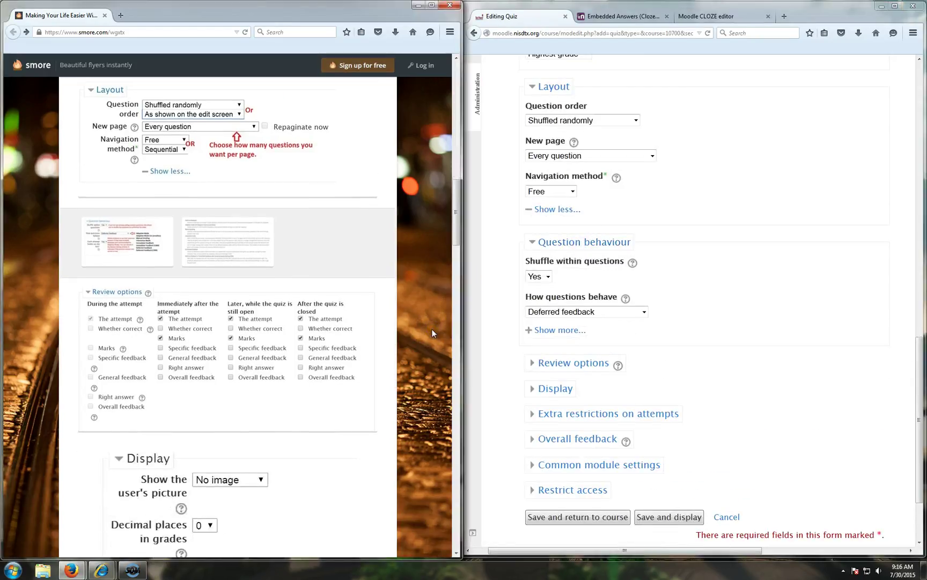
pyautogui.click(134, 245)
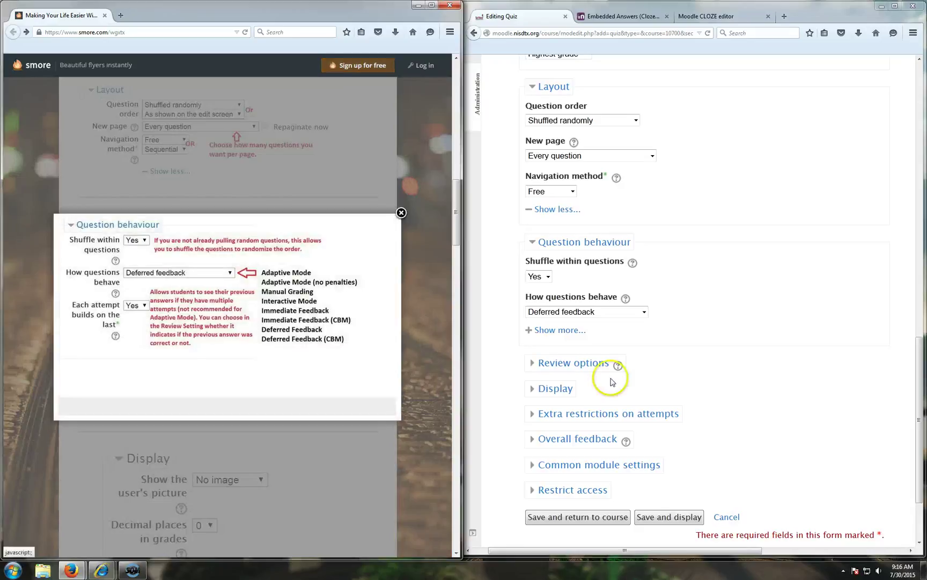
pyautogui.click(548, 277)
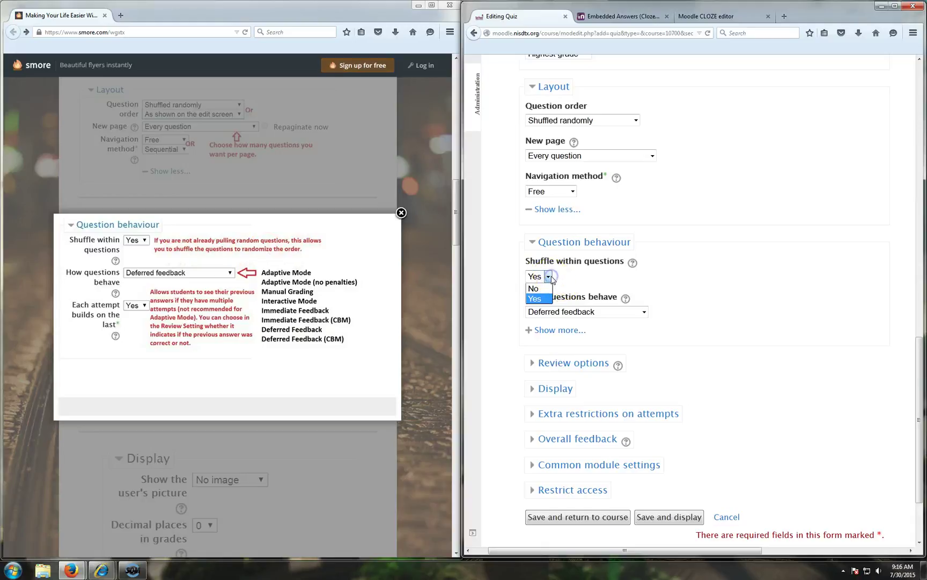
pyautogui.click(577, 279)
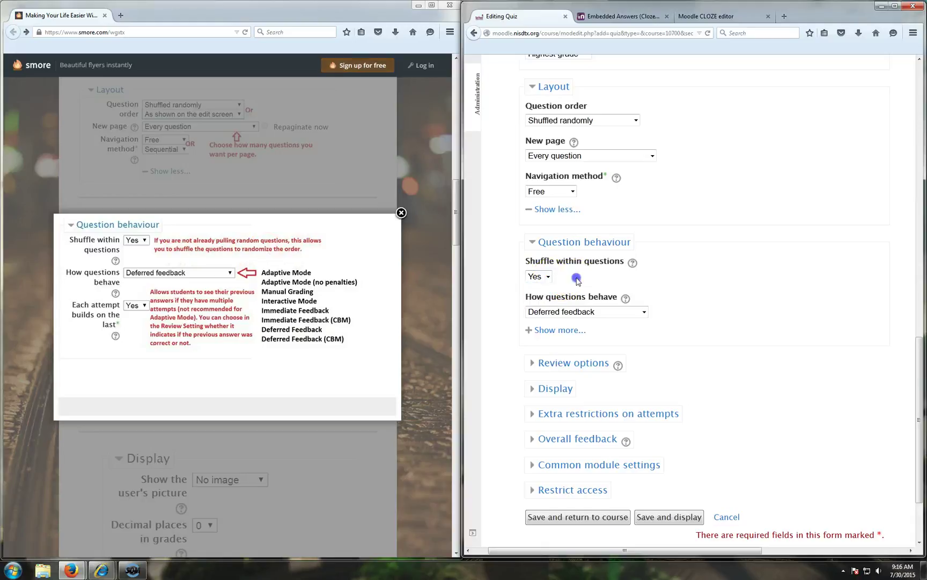
pyautogui.click(537, 277)
pyautogui.click(536, 299)
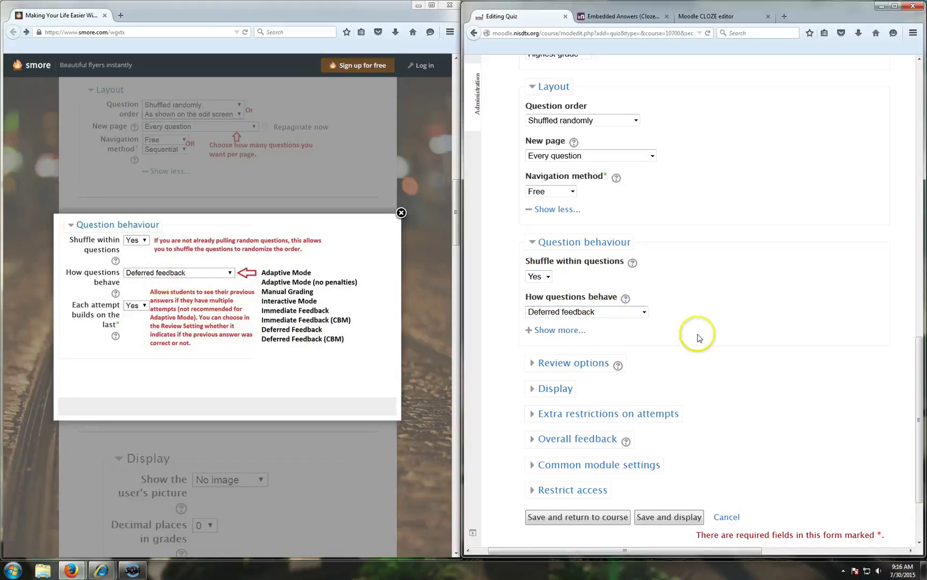
# Set How questions behave to Adaptive mode and reveal Each attempt builds on the last.
pyautogui.click(594, 311)
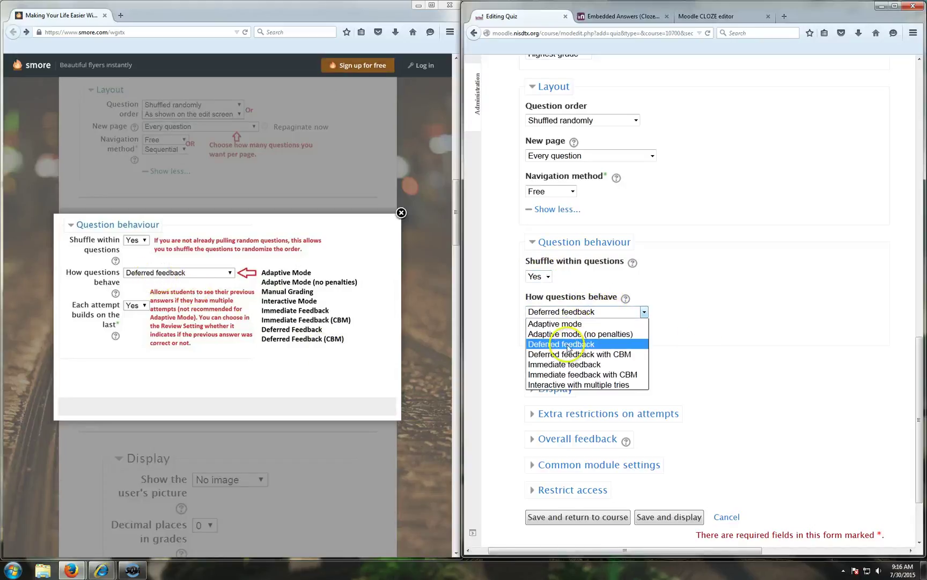
pyautogui.click(537, 323)
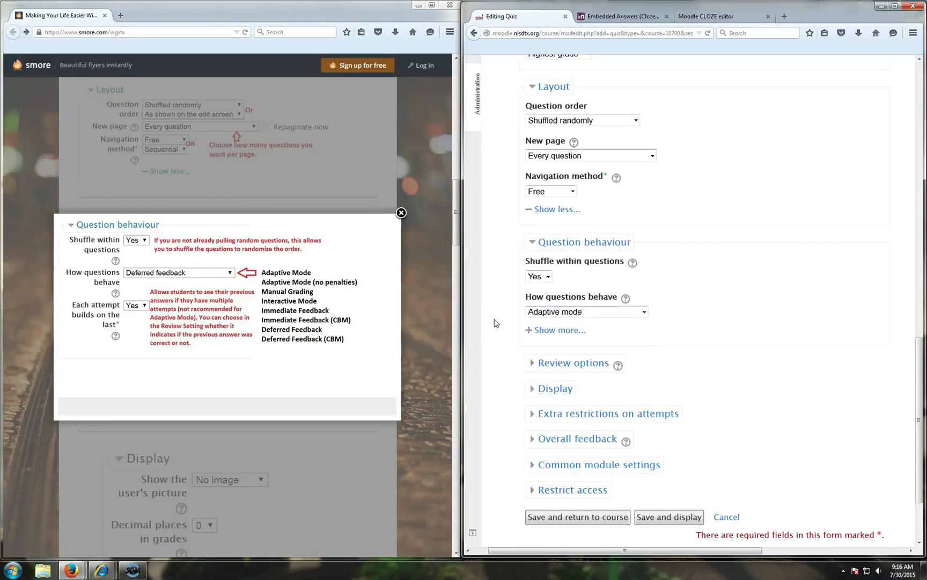
pyautogui.click(579, 313)
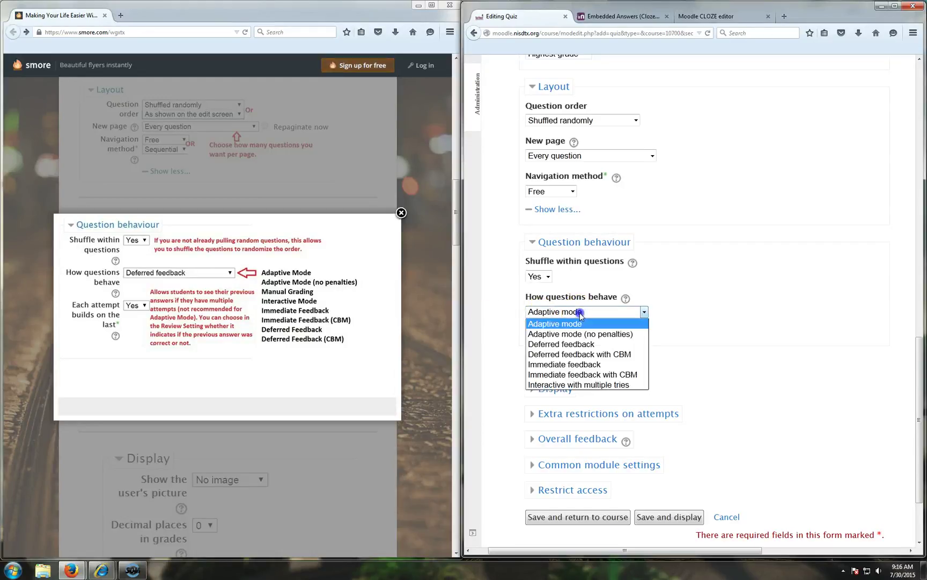
pyautogui.click(572, 325)
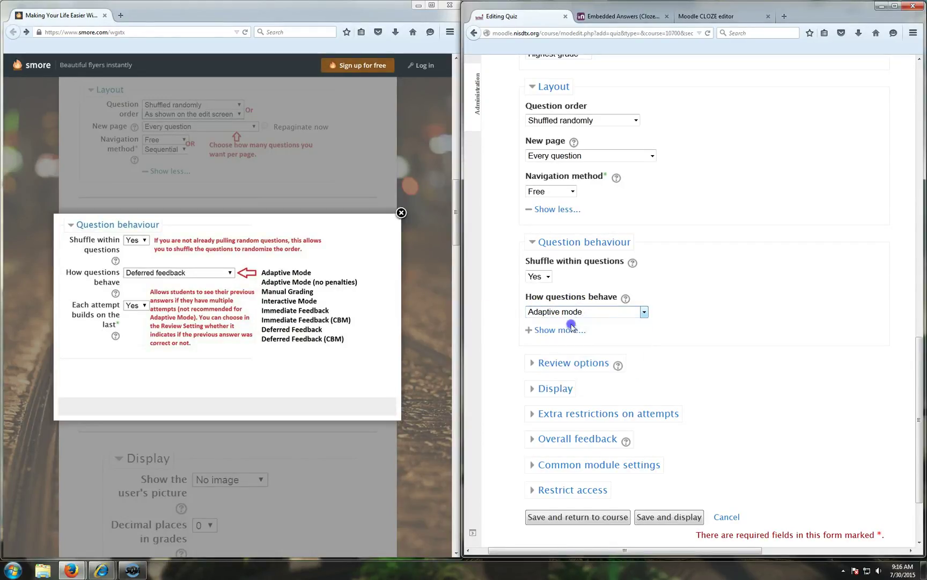
pyautogui.click(537, 329)
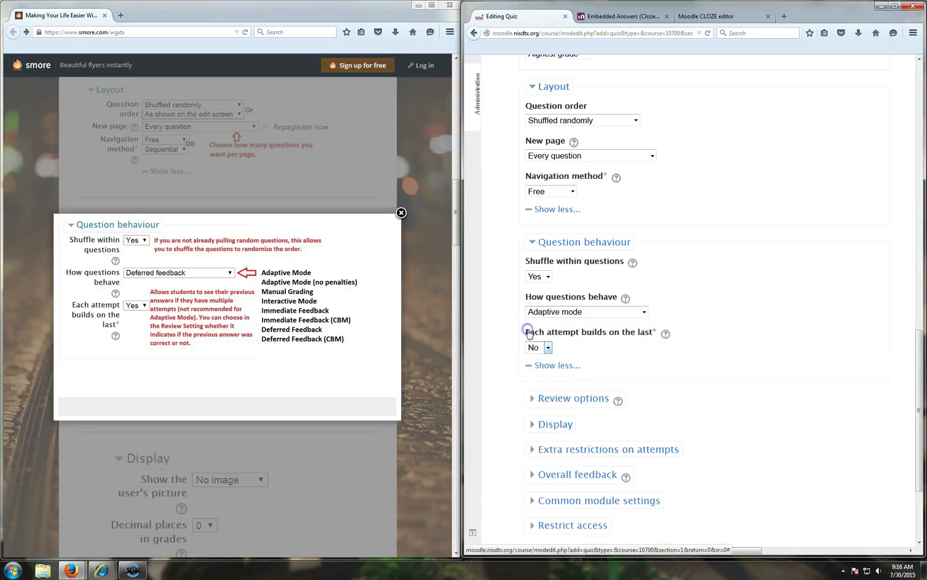
pyautogui.click(561, 312)
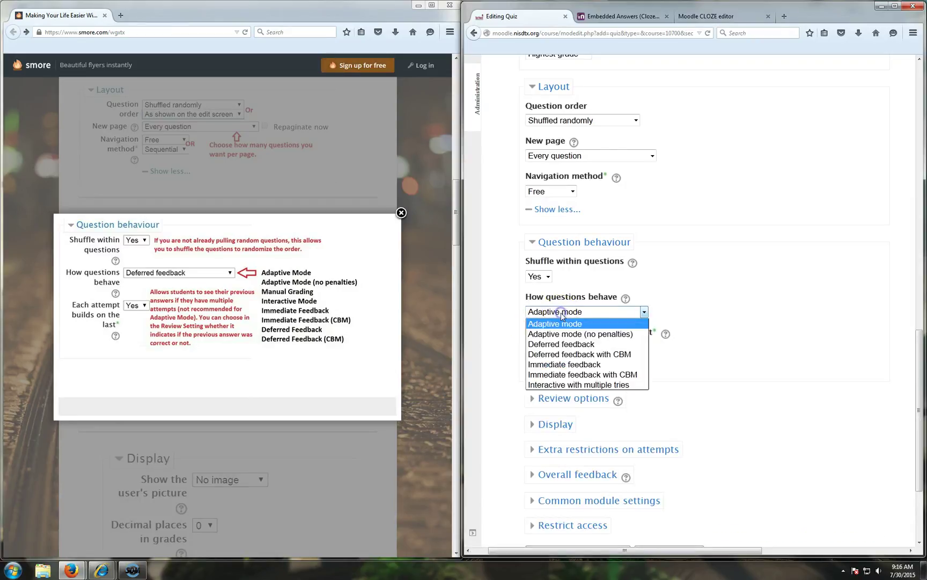
pyautogui.click(562, 324)
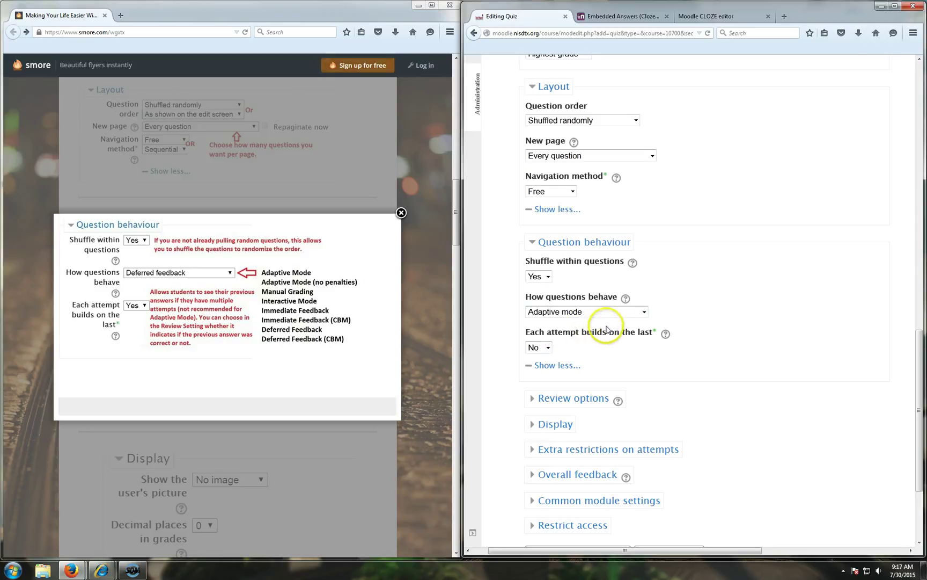
# Try Adaptive (no penalties), Deferred, Immediate and Interactive behaviours, then return to Adaptive mode.
pyautogui.click(643, 311)
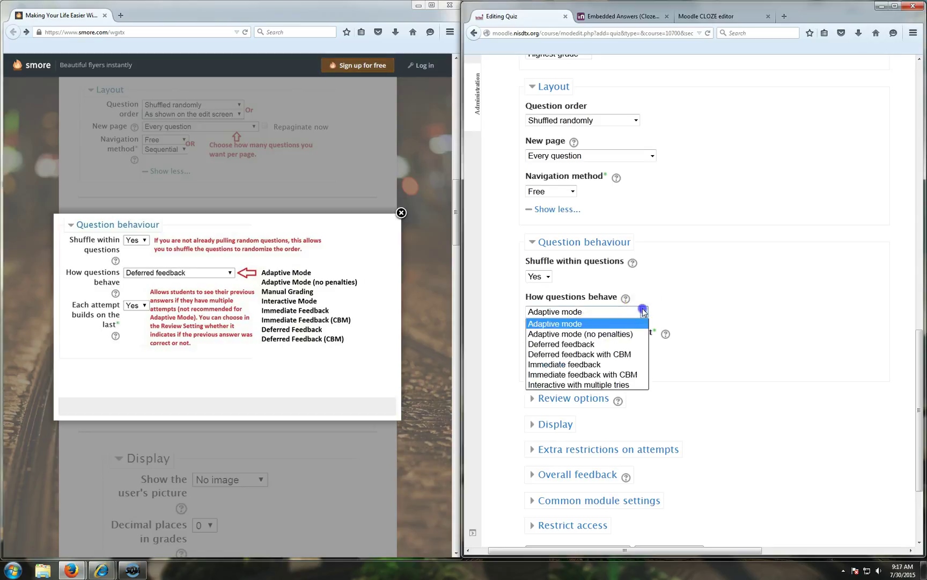
pyautogui.click(606, 334)
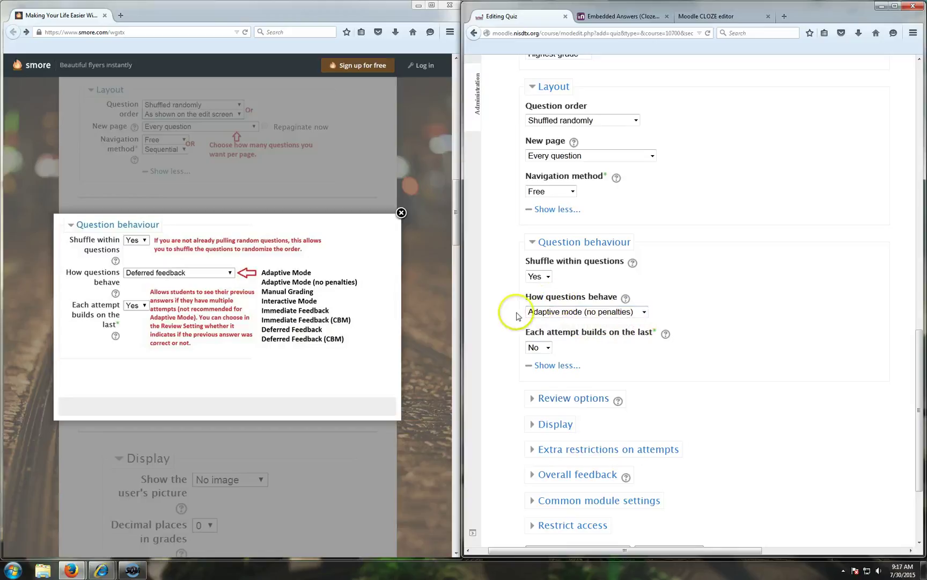
pyautogui.click(645, 312)
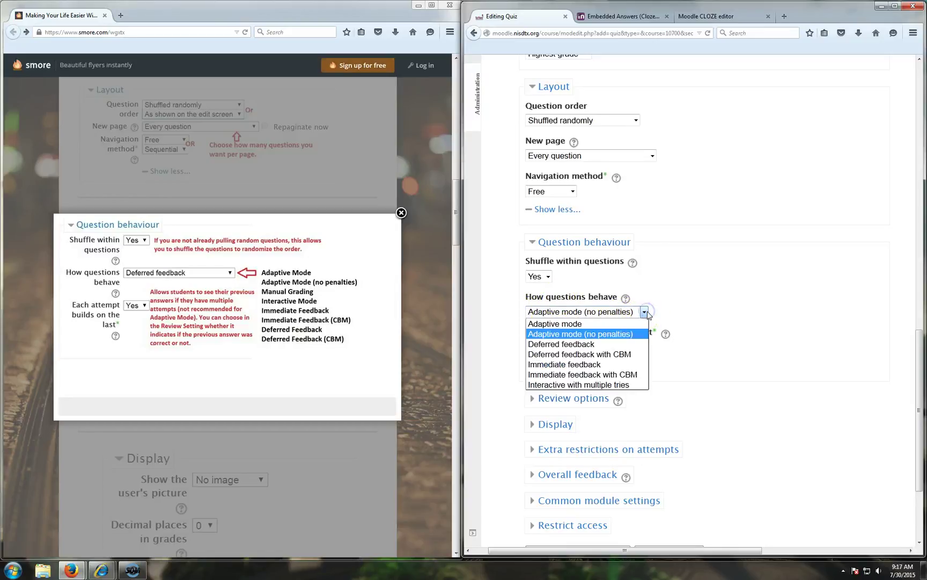
pyautogui.click(569, 344)
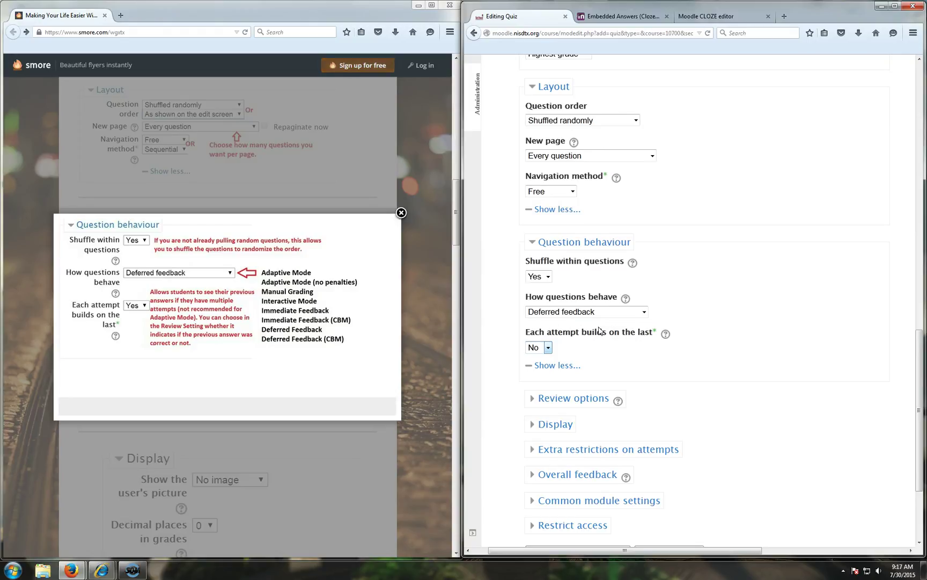
pyautogui.click(611, 330)
pyautogui.click(645, 313)
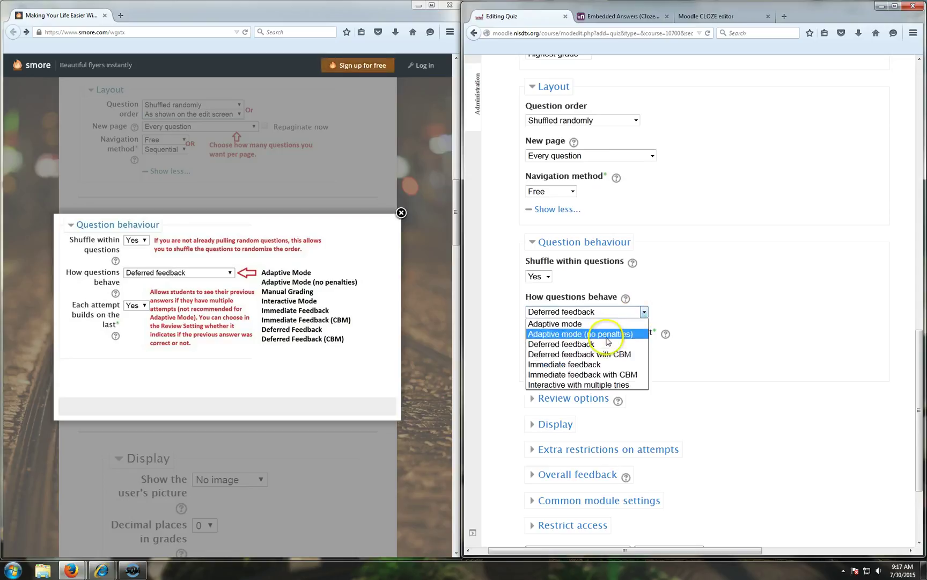
pyautogui.click(588, 365)
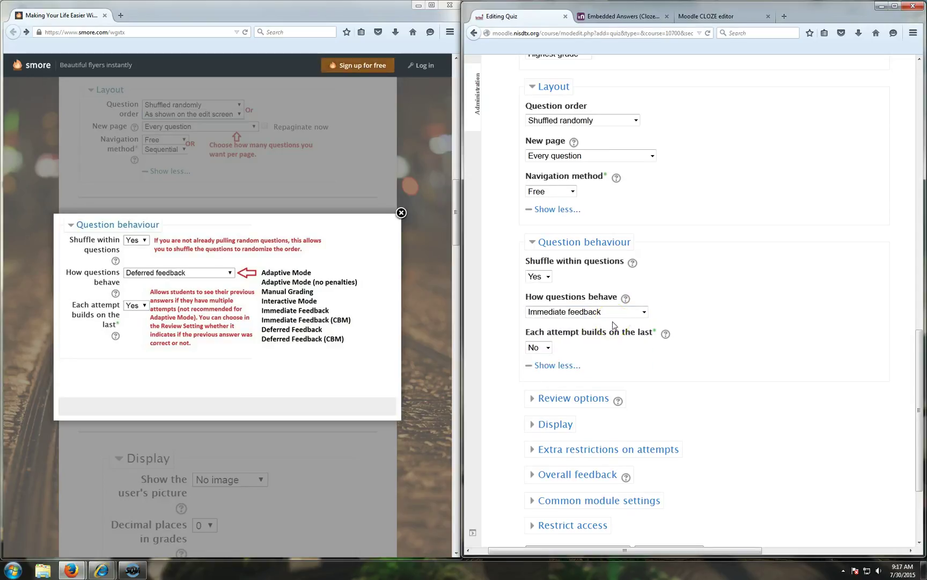
pyautogui.click(642, 322)
pyautogui.click(645, 315)
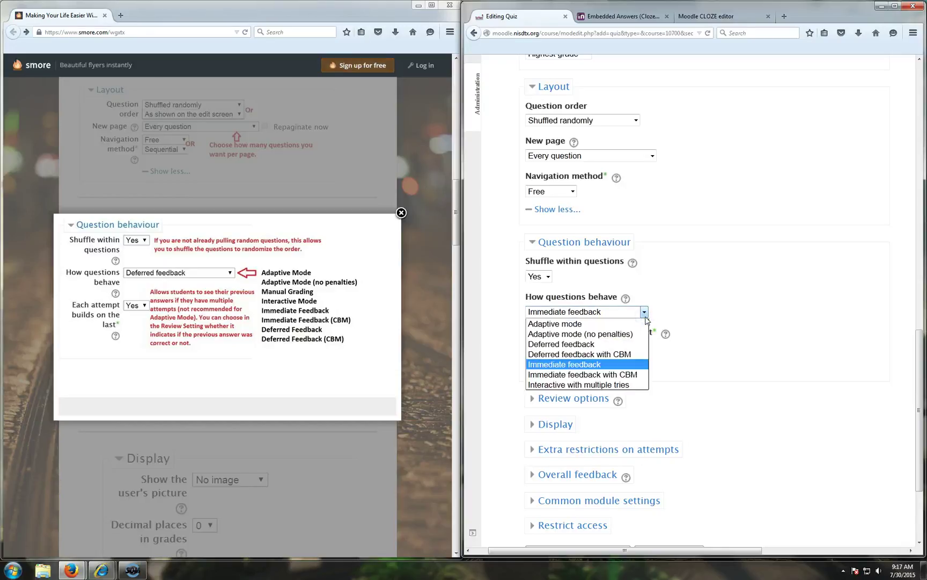
pyautogui.click(609, 384)
pyautogui.click(644, 339)
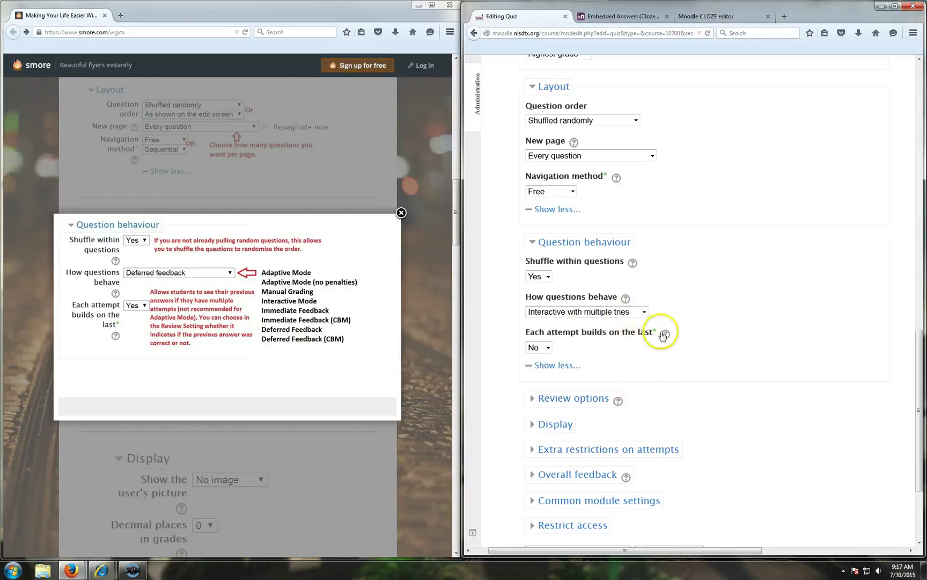
pyautogui.click(573, 315)
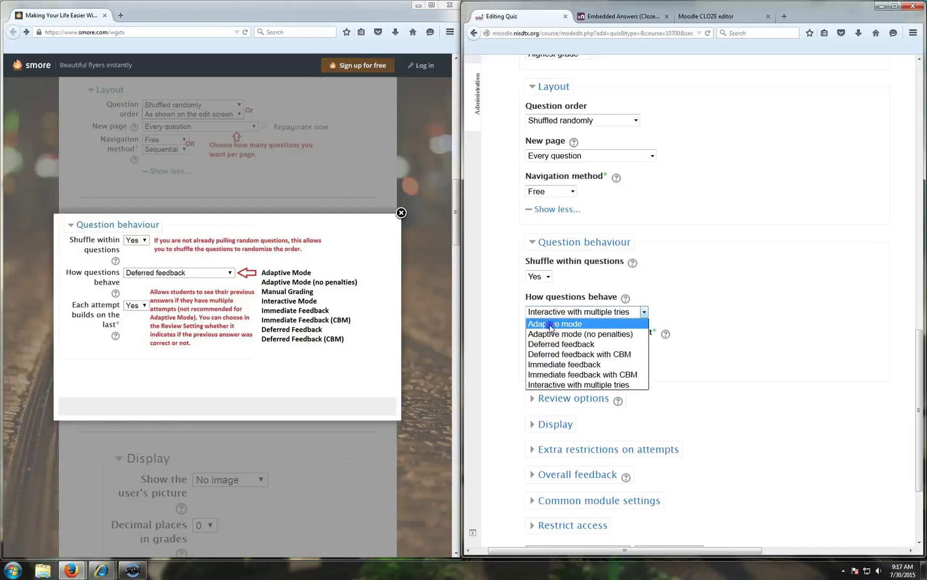
pyautogui.click(552, 324)
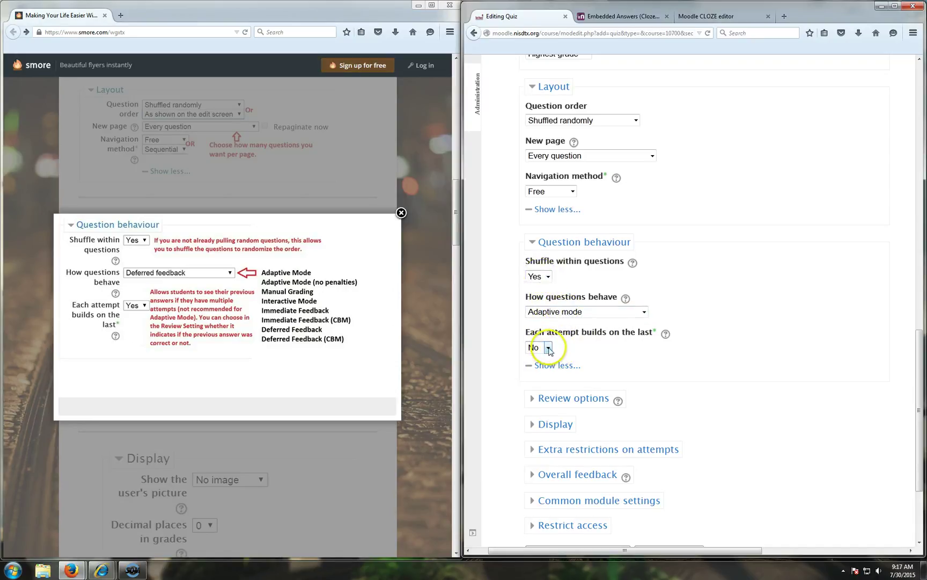
# Set Each attempt builds on the last to Yes and switch question behaviour to Deferred feedback.
pyautogui.scroll(5, 780, 346)
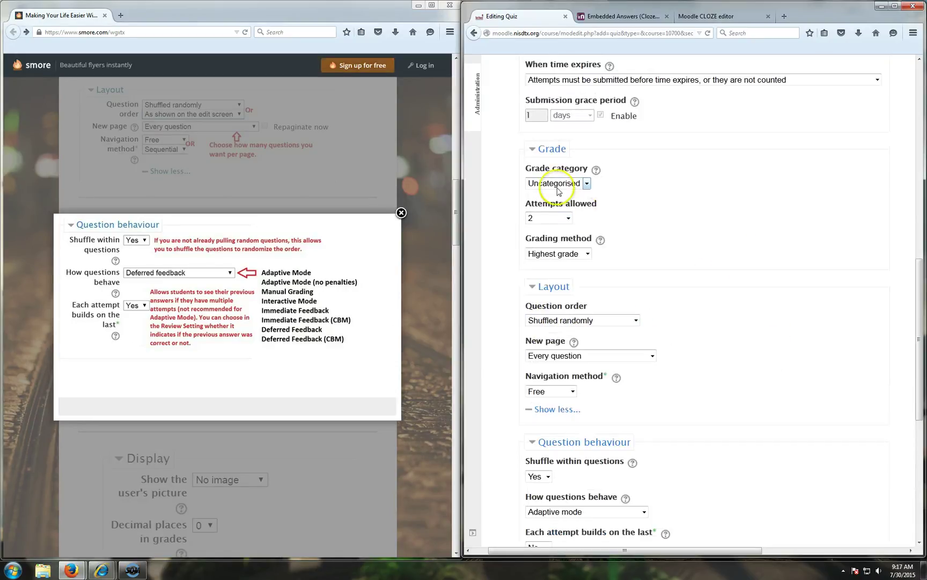
pyautogui.scroll(-5, 719, 312)
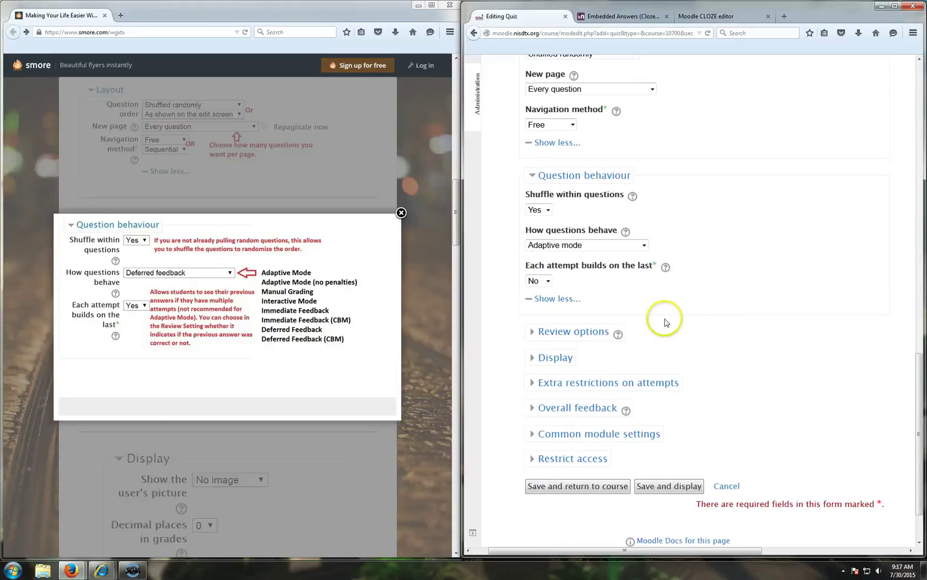
pyautogui.scroll(1, 692, 328)
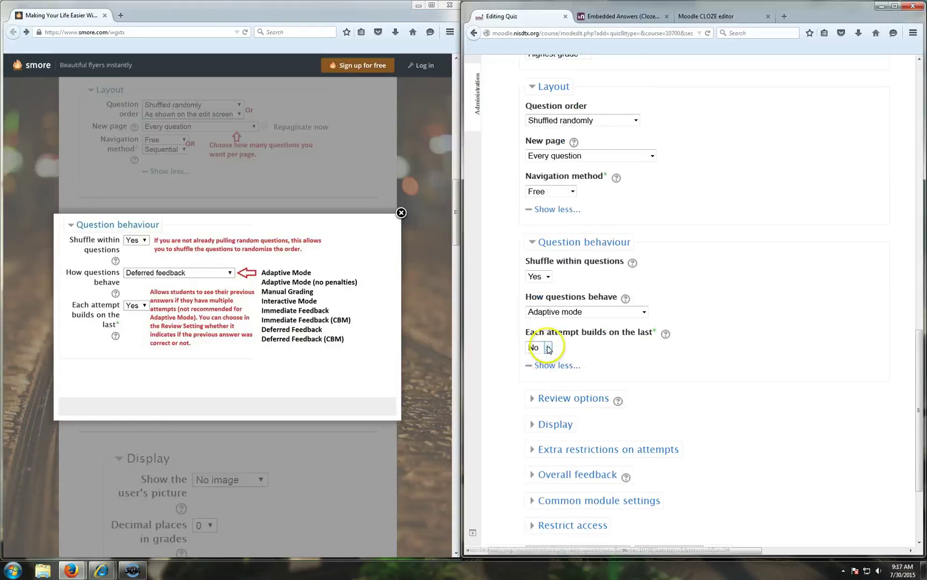
pyautogui.click(548, 348)
pyautogui.click(539, 373)
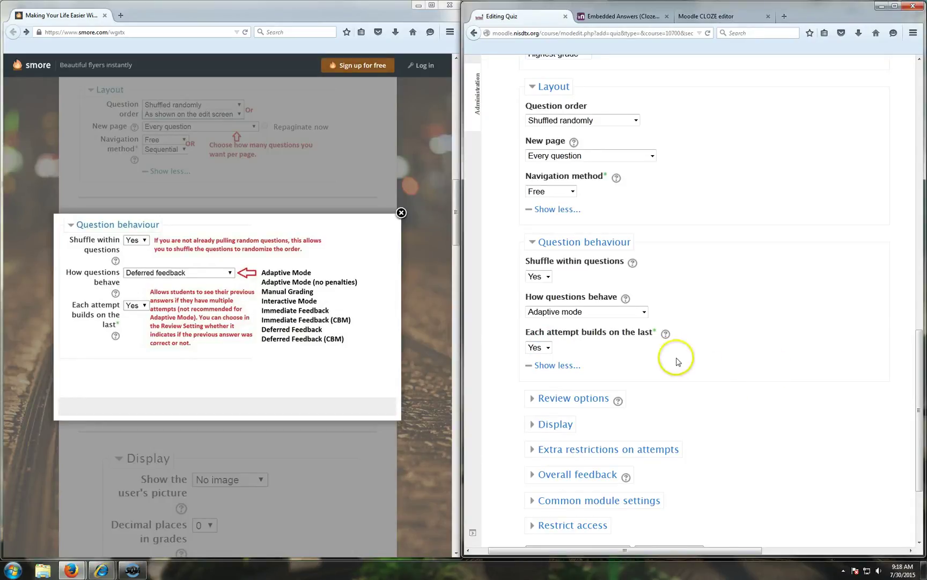
pyautogui.click(612, 312)
pyautogui.click(568, 344)
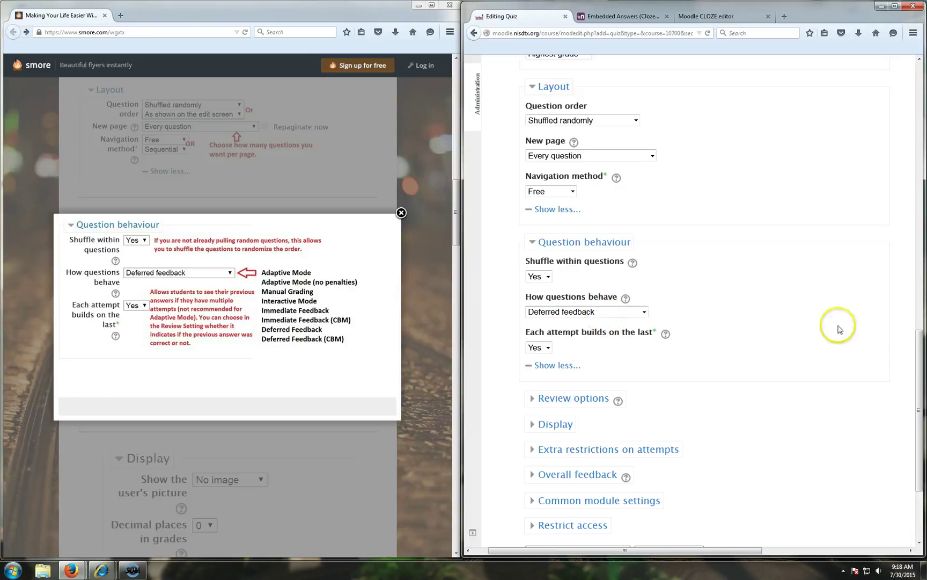
pyautogui.click(433, 441)
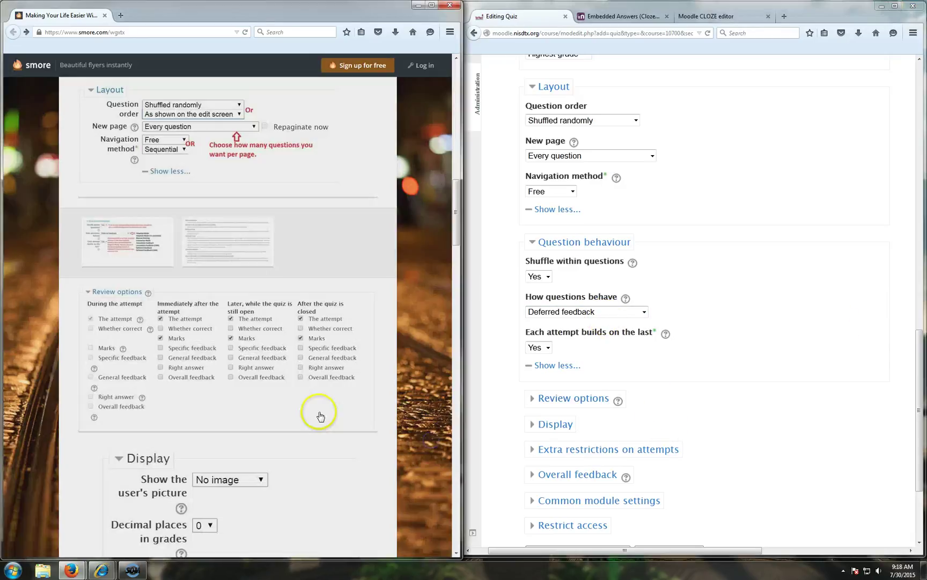
pyautogui.click(259, 245)
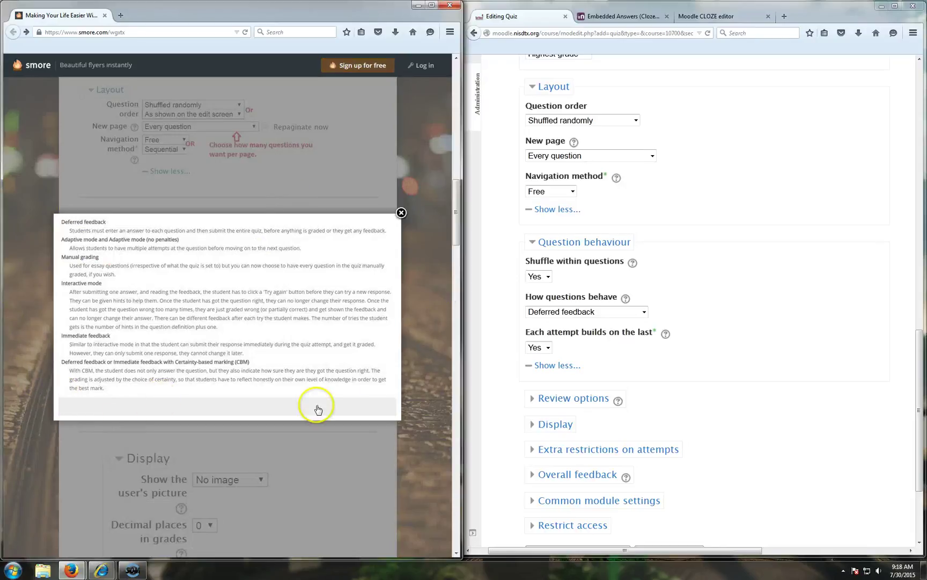
pyautogui.click(426, 335)
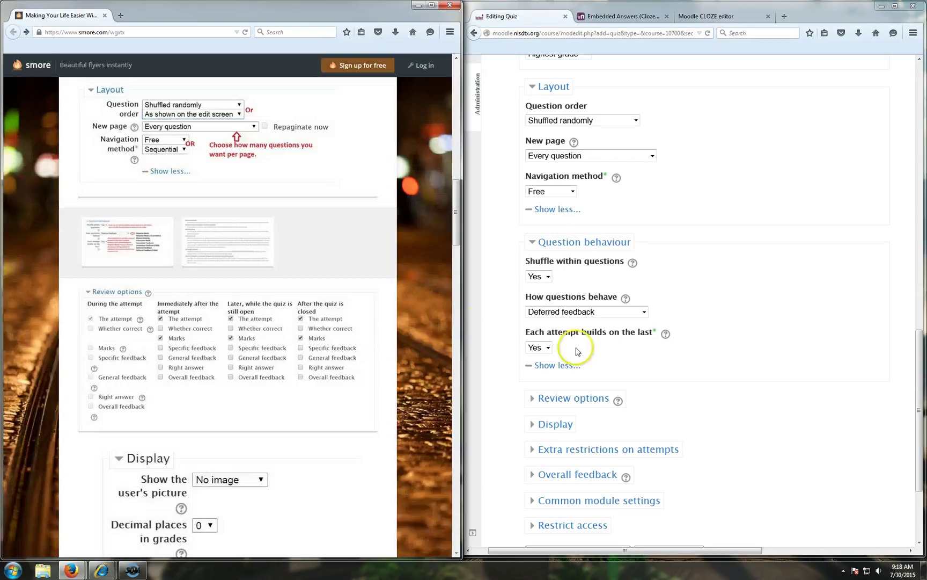
pyautogui.scroll(-2, 424, 360)
# Expand Review options and re-tick The attempt and Marks under 'Later, while the quiz is still open'.
pyautogui.click(555, 397)
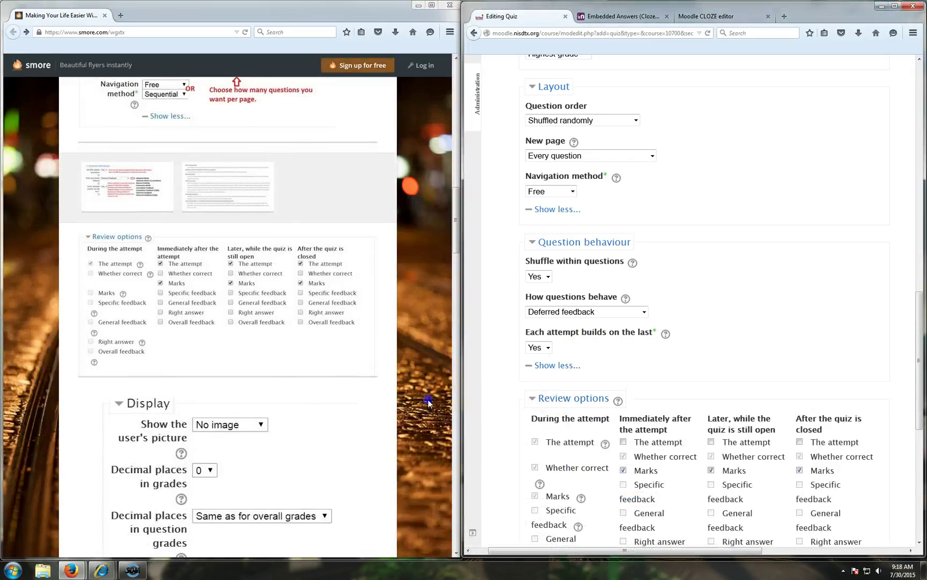
pyautogui.scroll(-2, 444, 393)
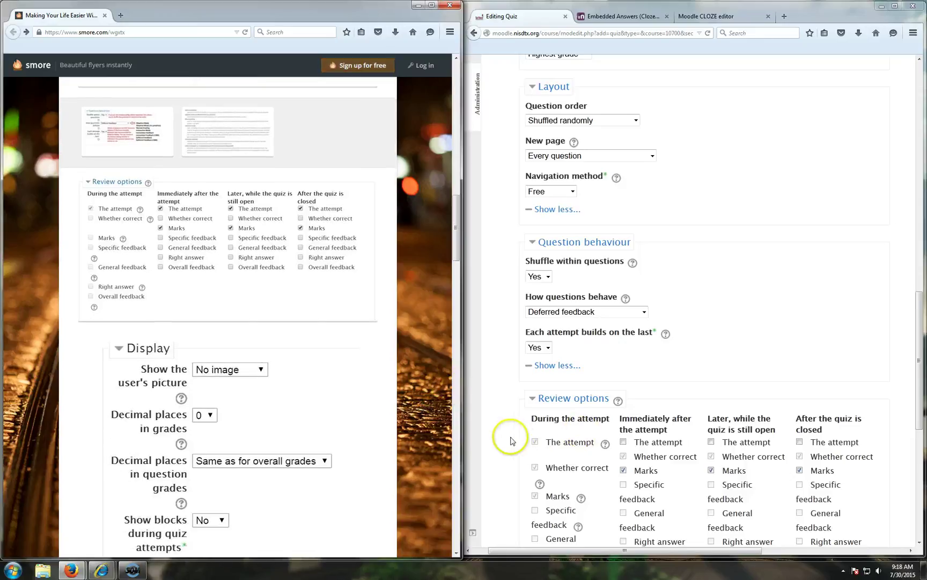
pyautogui.scroll(-1, 503, 437)
pyautogui.scroll(-3, 556, 422)
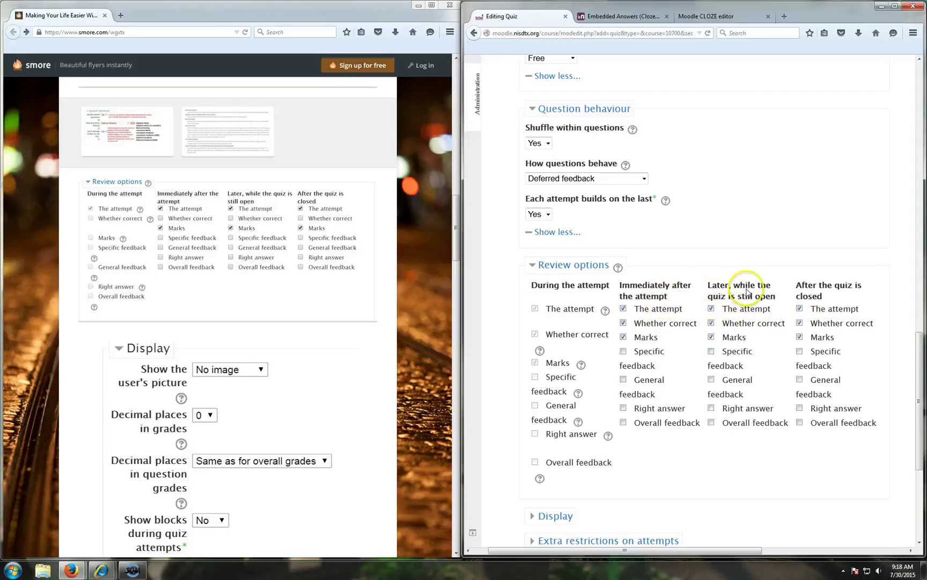
pyautogui.click(716, 337)
pyautogui.click(753, 374)
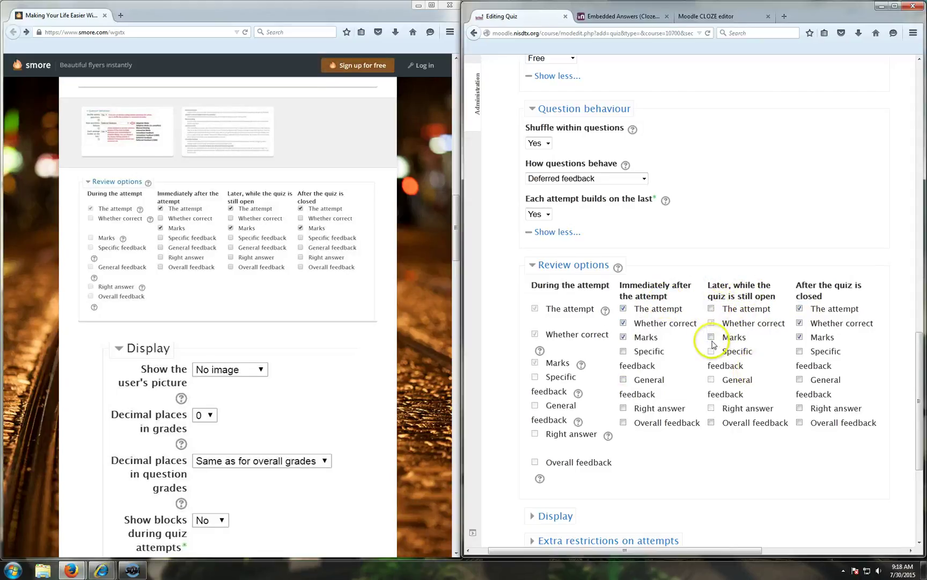
pyautogui.click(800, 309)
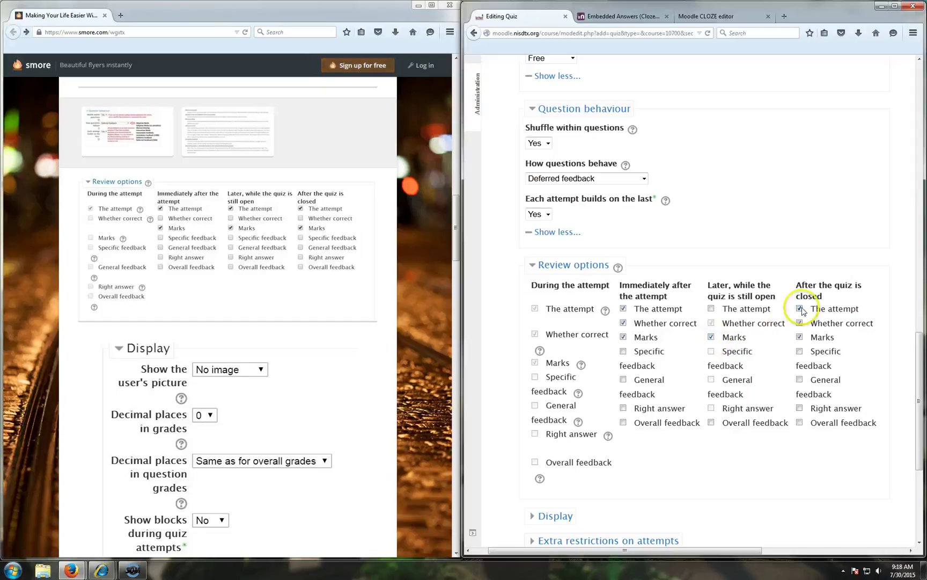
pyautogui.click(712, 309)
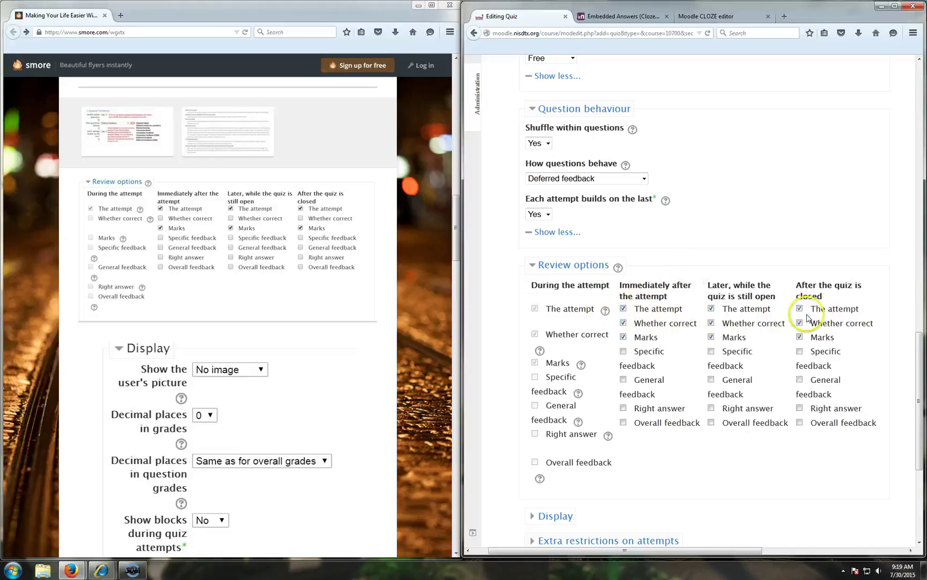
pyautogui.click(357, 391)
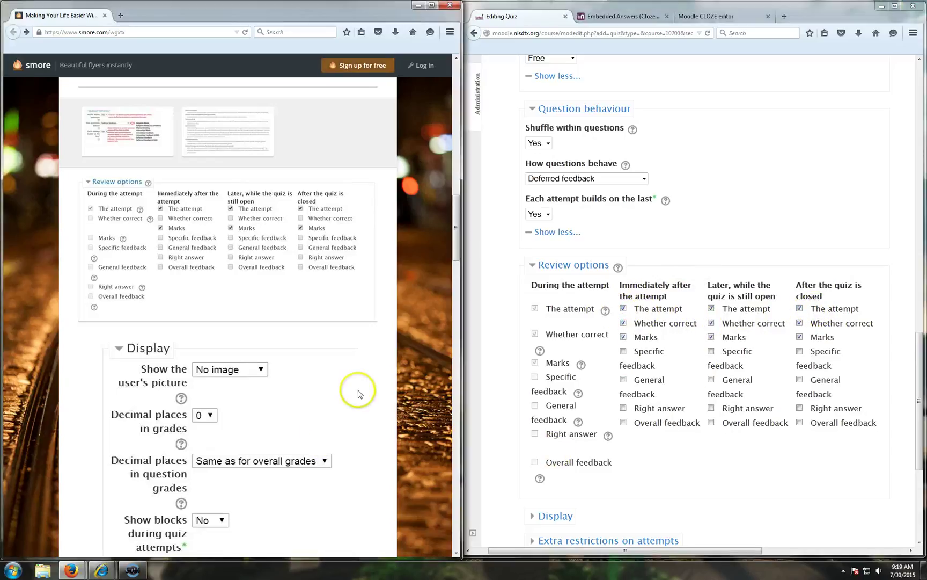
# Expand Display and reveal all of its remaining options.
pyautogui.scroll(-4, 505, 467)
pyautogui.click(556, 315)
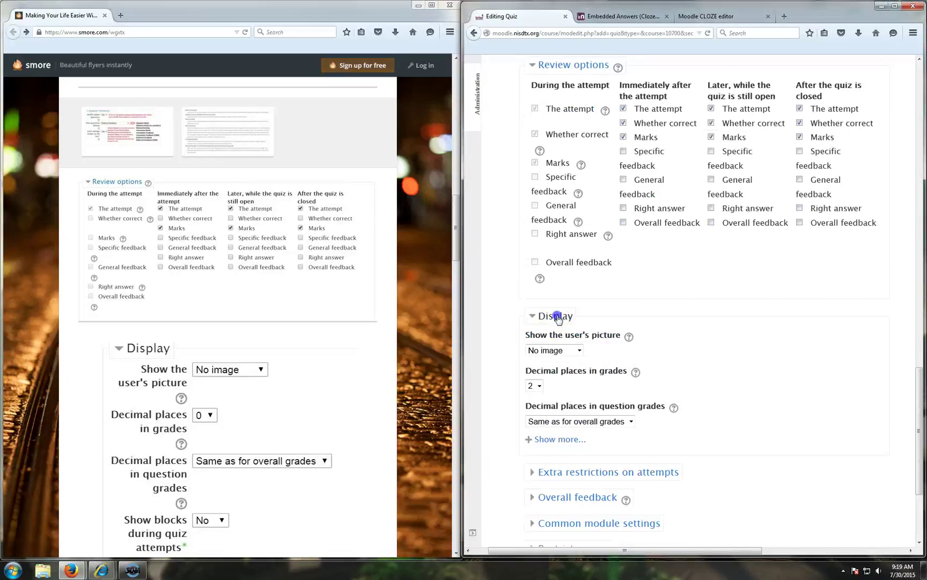
pyautogui.scroll(-2, 663, 378)
pyautogui.click(429, 413)
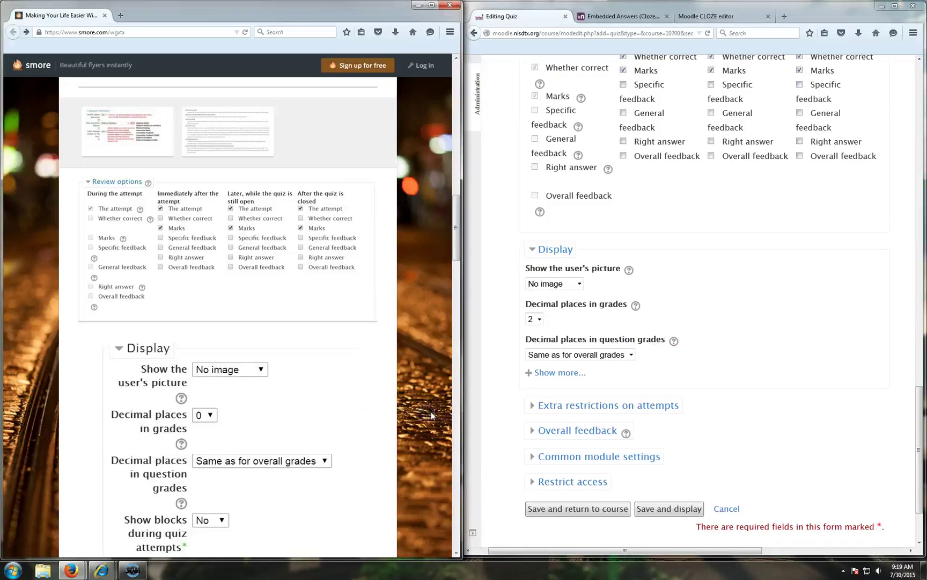
pyautogui.scroll(-2, 429, 413)
pyautogui.scroll(-2, 573, 433)
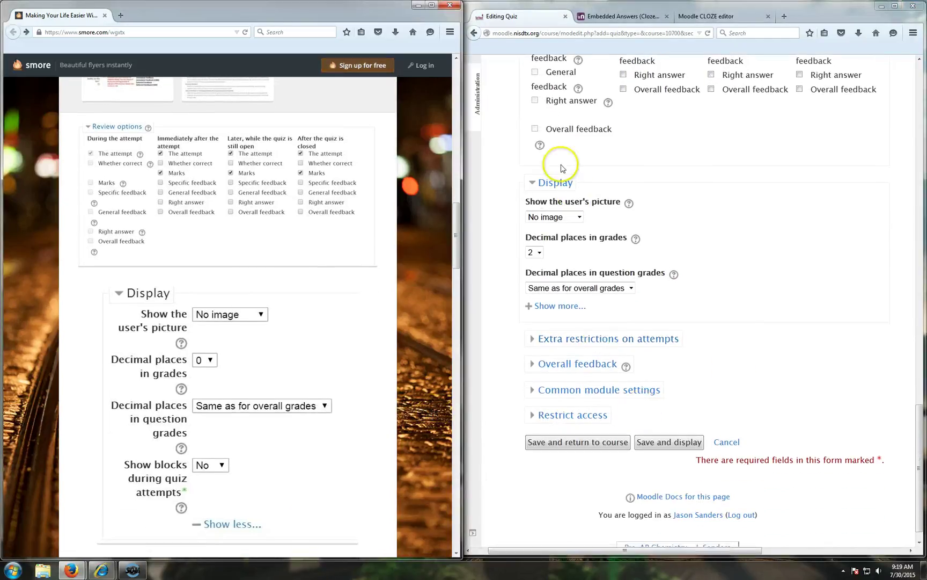
pyautogui.click(559, 305)
# Expand Extra restrictions on attempts and review it, leaving the delays disabled.
pyautogui.scroll(-2, 516, 314)
pyautogui.click(544, 322)
pyautogui.scroll(-4, 501, 377)
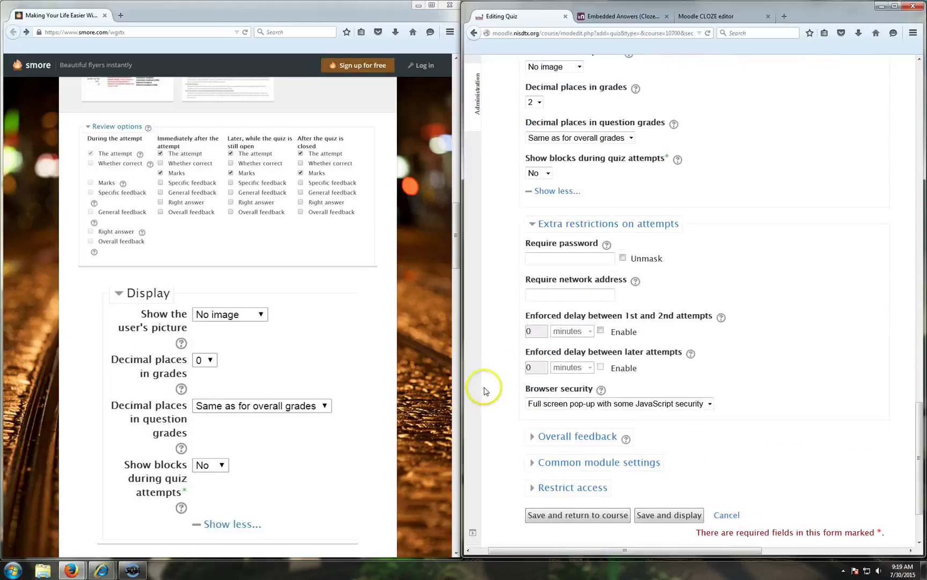
pyautogui.scroll(-1, 353, 391)
pyautogui.scroll(-8, 352, 391)
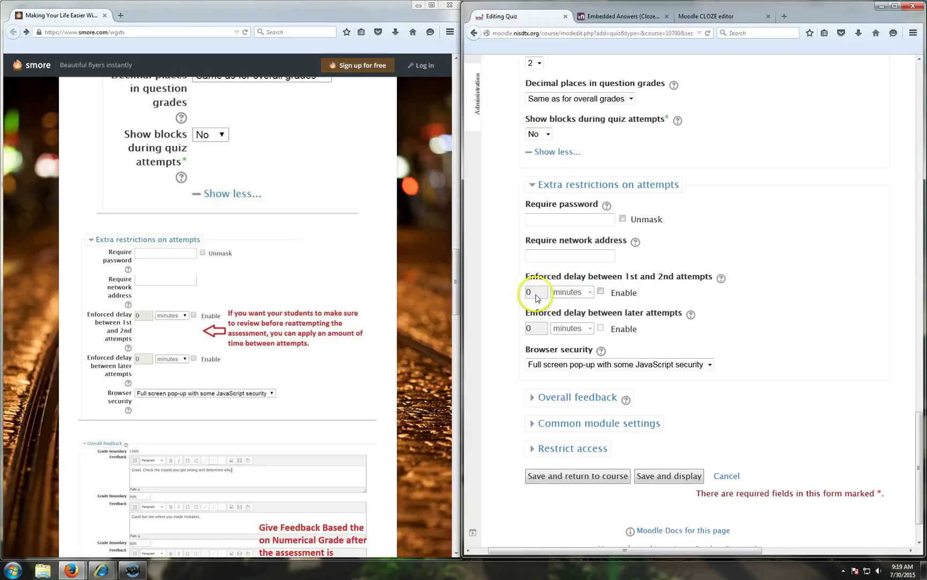
pyautogui.scroll(-2, 564, 346)
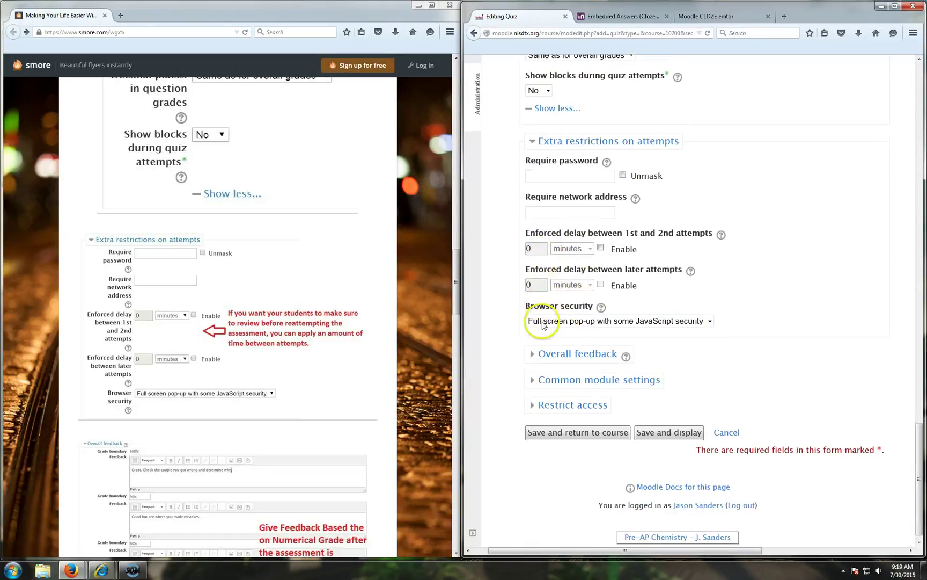
pyautogui.scroll(-3, 291, 411)
pyautogui.scroll(-5, 291, 411)
# Expand Overall feedback and give the 100% boundary the feedback 'GOOD JOB!'.
pyautogui.click(536, 342)
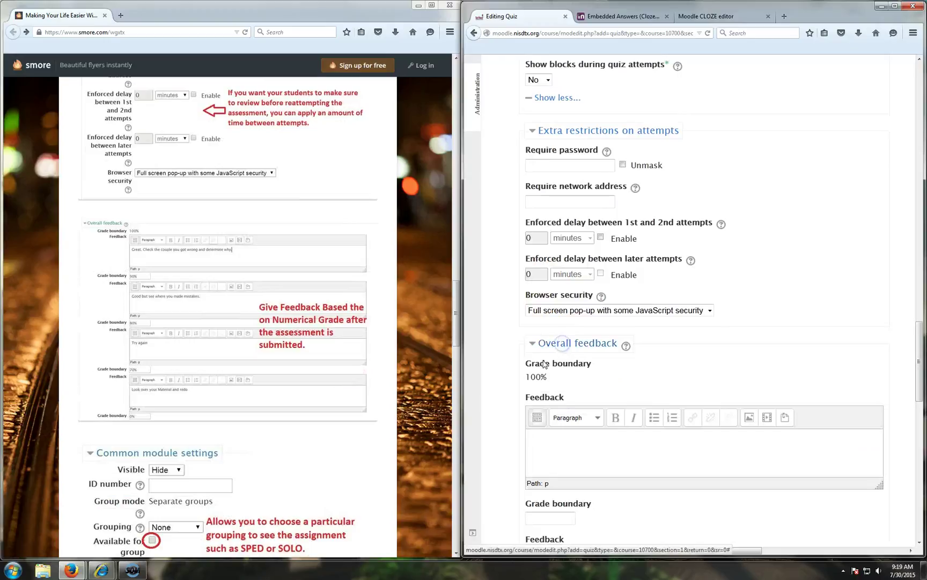
pyautogui.scroll(-5, 520, 371)
pyautogui.scroll(-2, 520, 372)
pyautogui.click(572, 189)
# Add a 70% boundary with feedback 'You need to improve before taking the test.'.
pyautogui.click(579, 324)
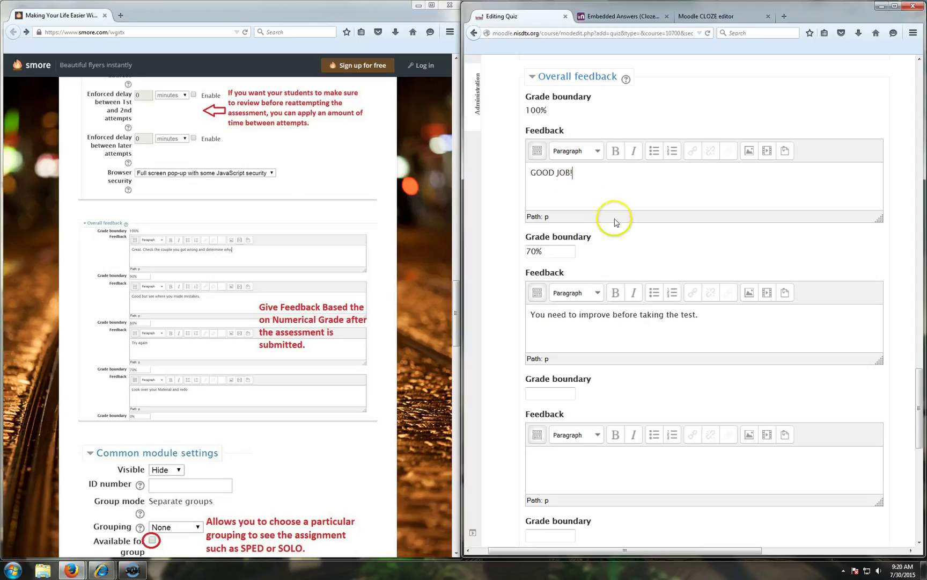
pyautogui.scroll(-5, 615, 224)
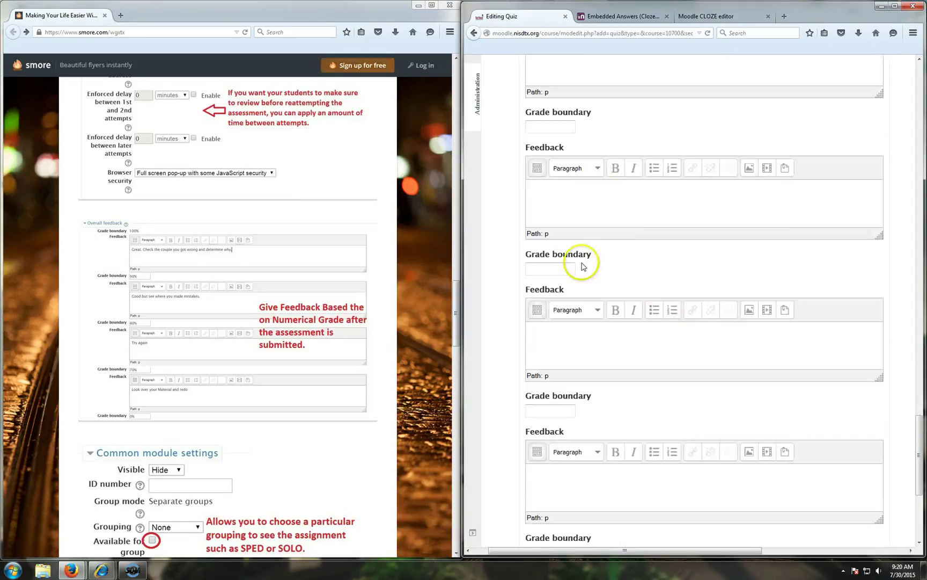
pyautogui.click(563, 267)
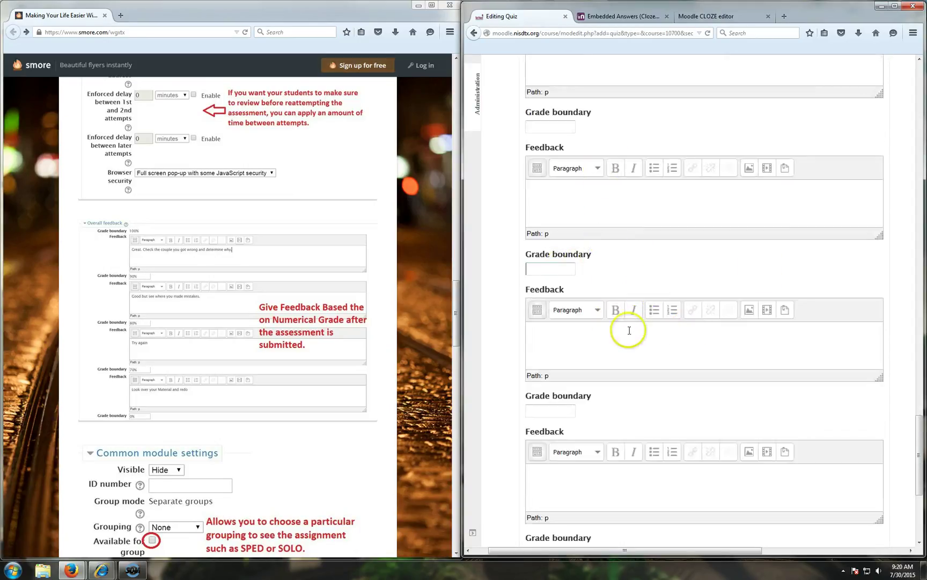
pyautogui.scroll(-5, 628, 324)
pyautogui.scroll(-3, 258, 417)
pyautogui.click(540, 370)
pyautogui.scroll(-2, 435, 394)
pyautogui.scroll(-2, 544, 329)
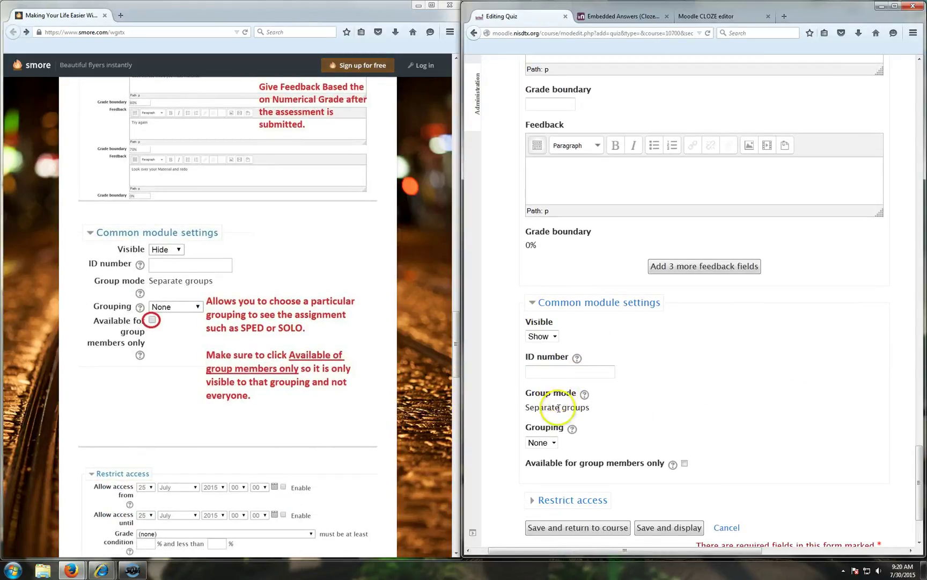
pyautogui.moveTo(528, 409); pyautogui.dragTo(600, 407)
pyautogui.click(474, 383)
pyautogui.moveTo(460, 371); pyautogui.dragTo(461, 120)
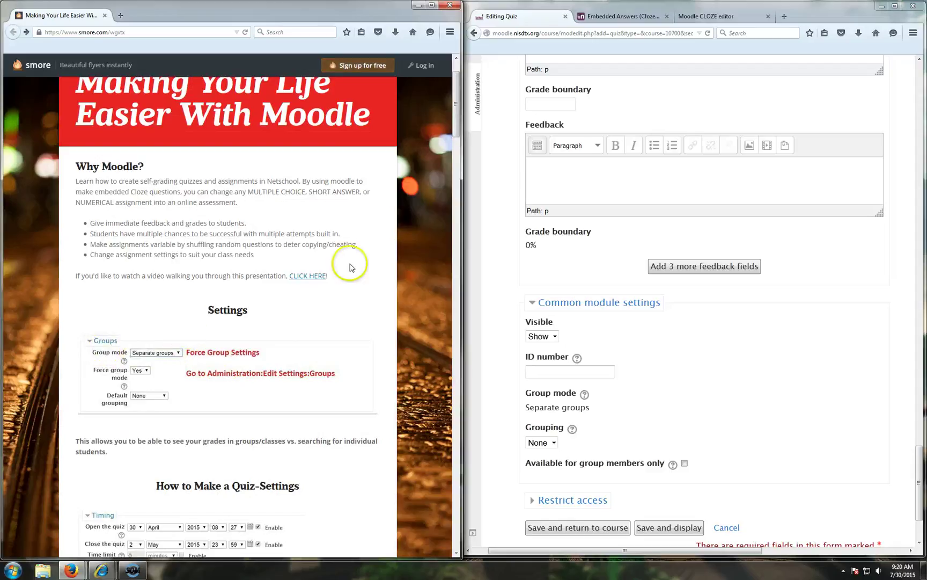
pyautogui.moveTo(455, 123); pyautogui.dragTo(434, 368)
pyautogui.click(766, 409)
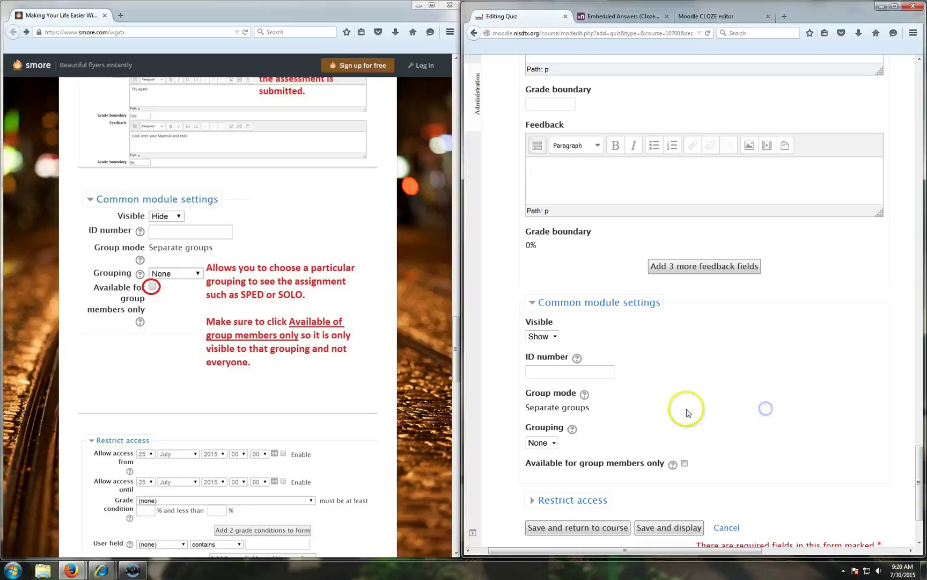
pyautogui.tripleClick(574, 407)
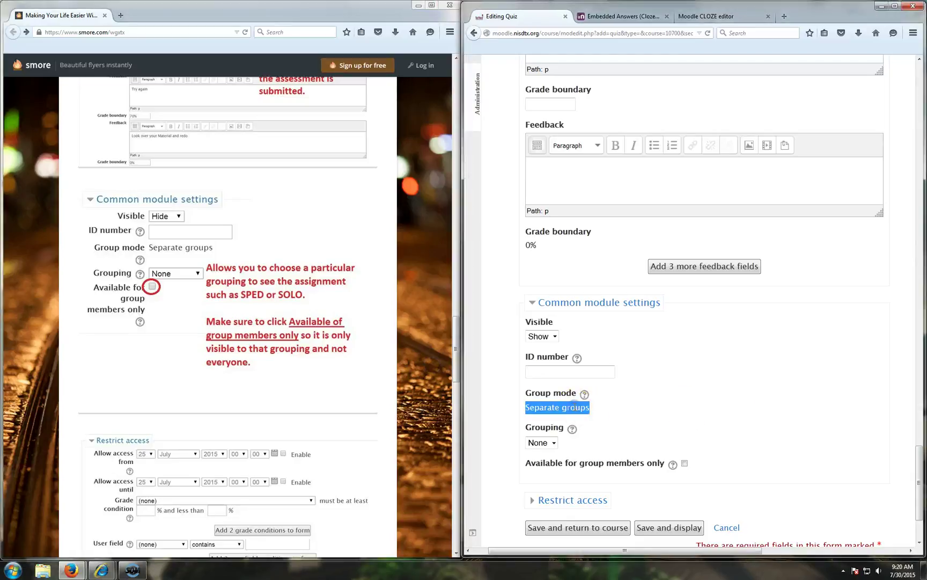
pyautogui.click(601, 412)
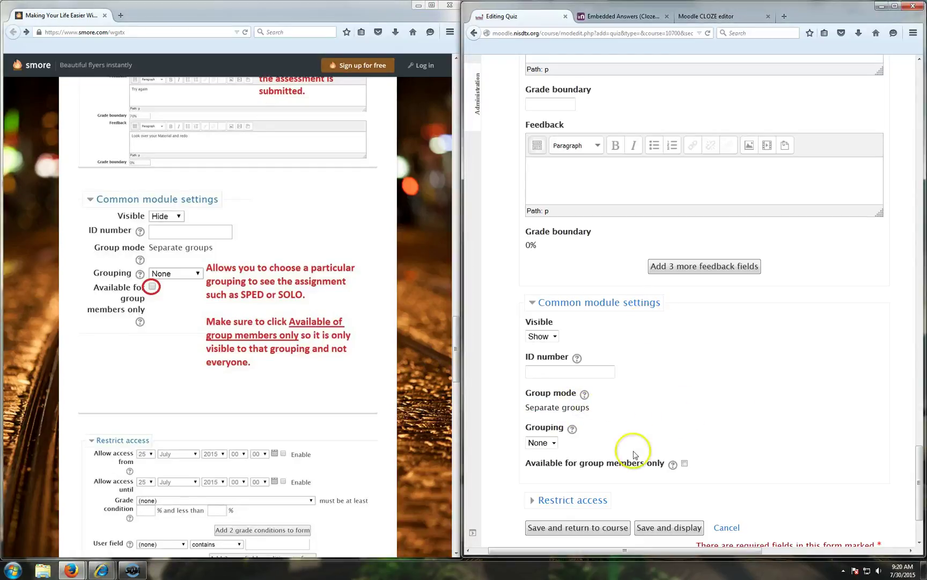
pyautogui.tripleClick(620, 396)
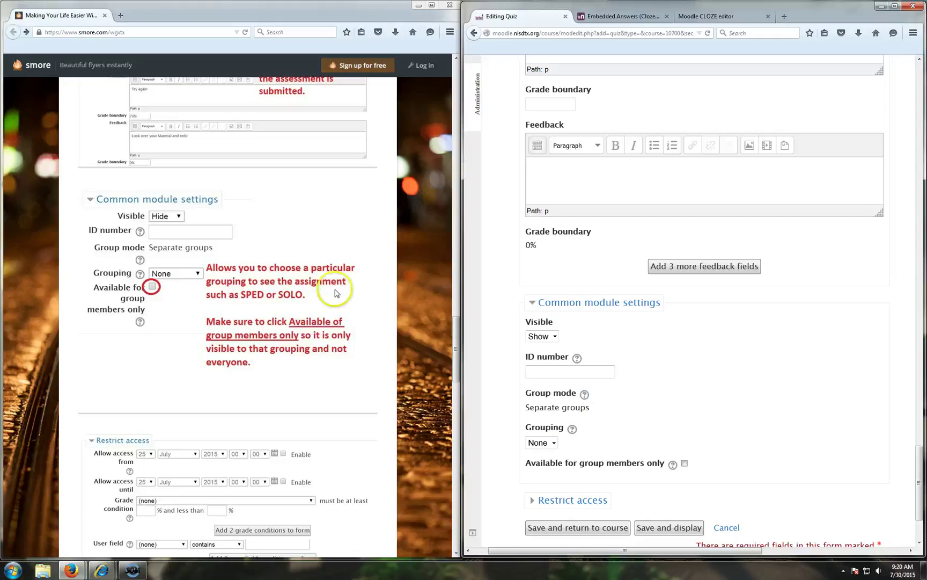
pyautogui.click(375, 358)
pyautogui.scroll(-3, 376, 358)
pyautogui.scroll(-3, 704, 439)
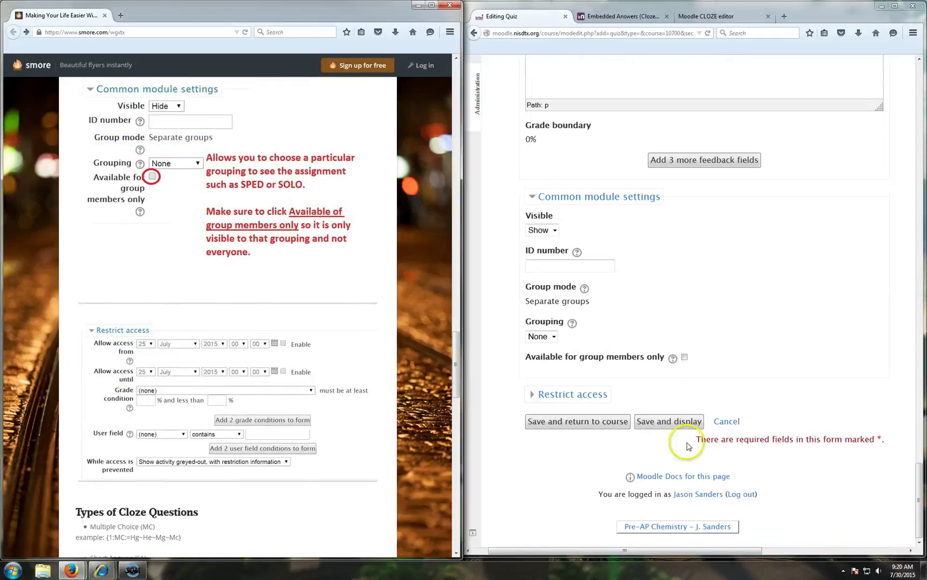
pyautogui.click(542, 394)
pyautogui.scroll(-3, 657, 382)
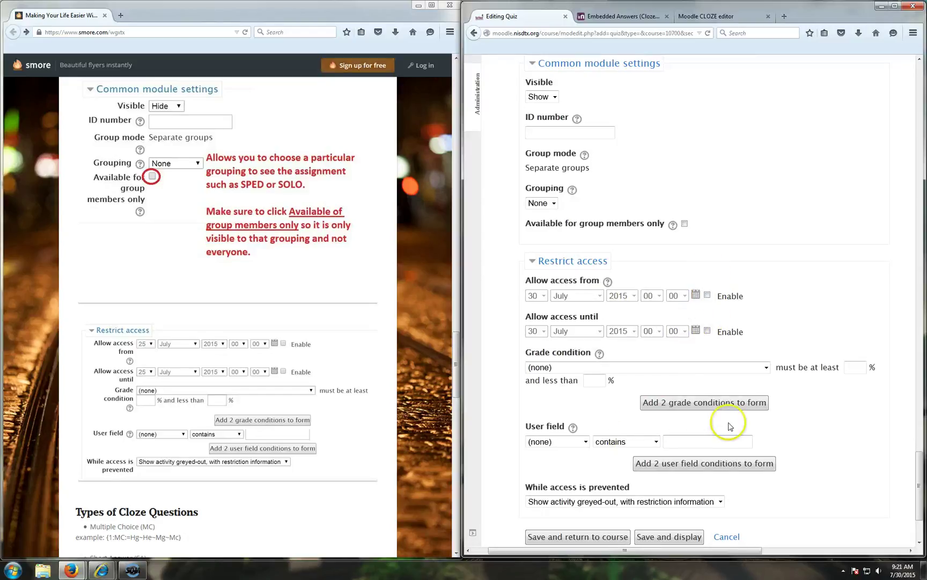
pyautogui.click(395, 486)
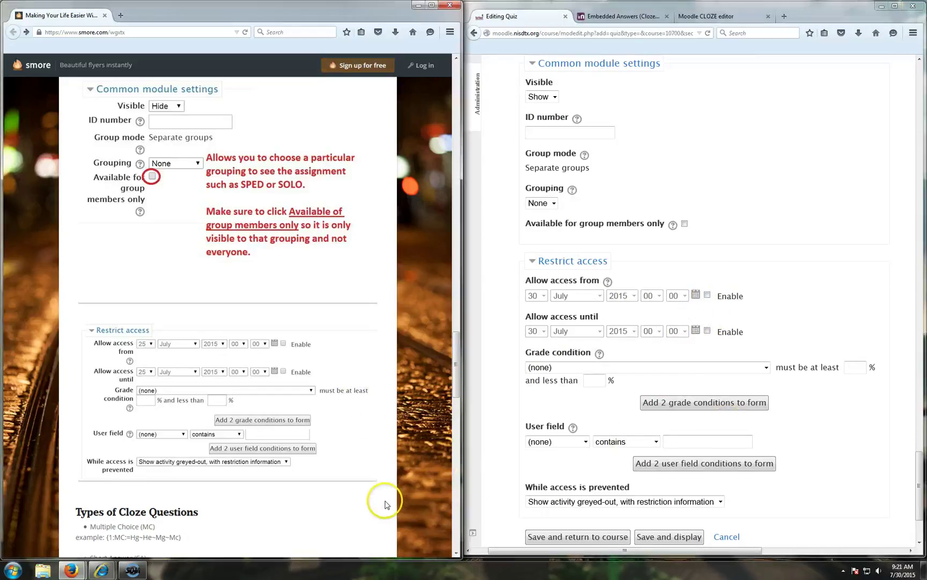
pyautogui.scroll(-6, 397, 481)
pyautogui.scroll(-1, 398, 479)
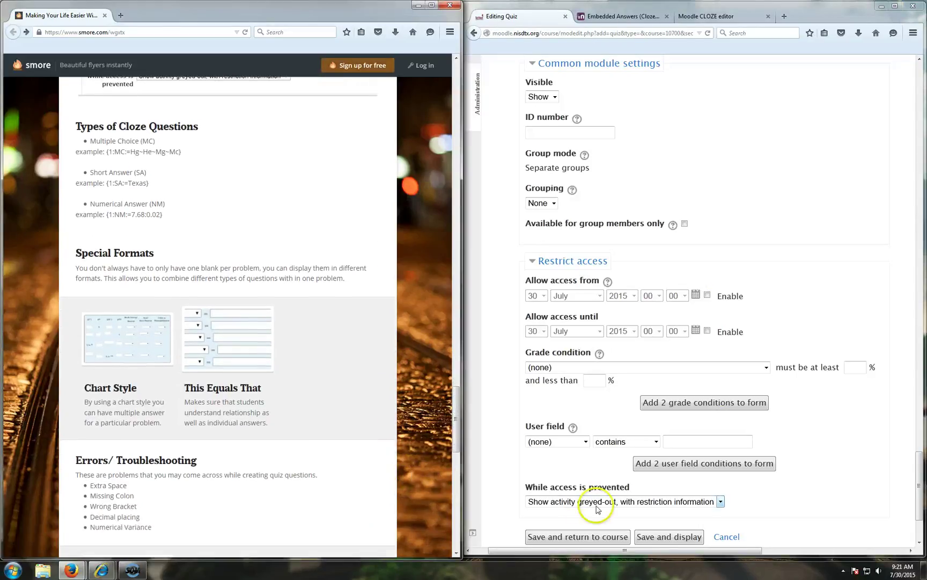
# Save the quiz settings with Save and display.
pyautogui.click(504, 479)
pyautogui.scroll(-2, 504, 478)
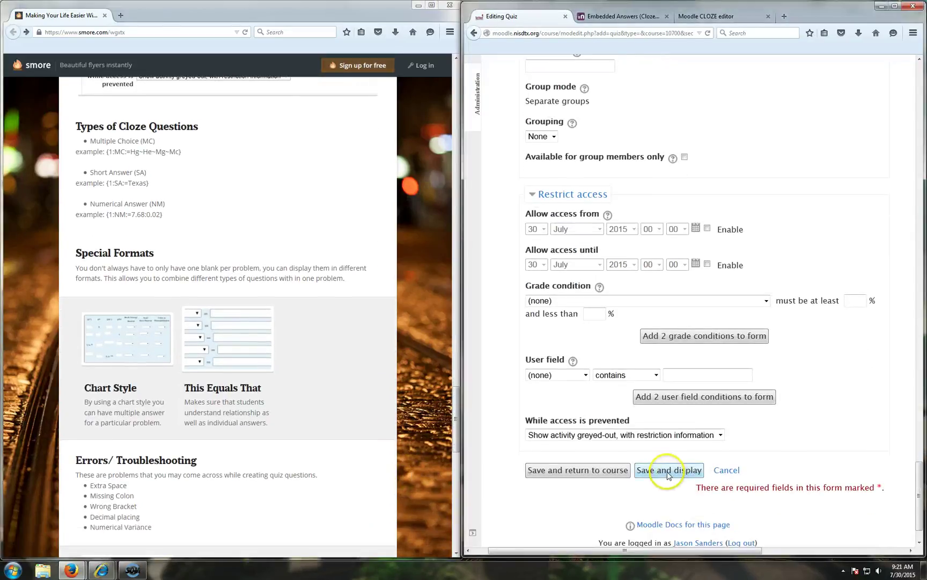
pyautogui.click(668, 474)
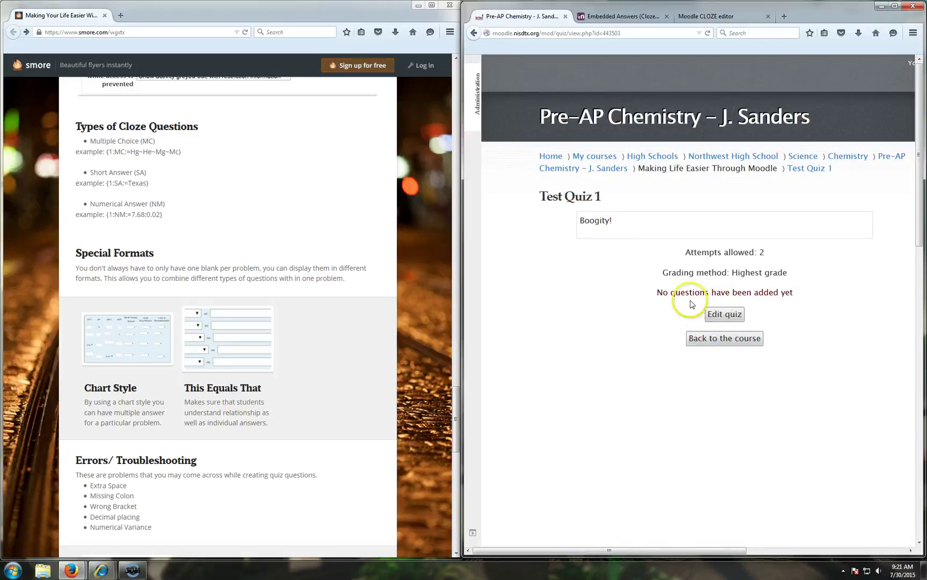
# In Edit quiz, select the 'Default for Test Quiz 1' category and start adding a question.
pyautogui.click(724, 316)
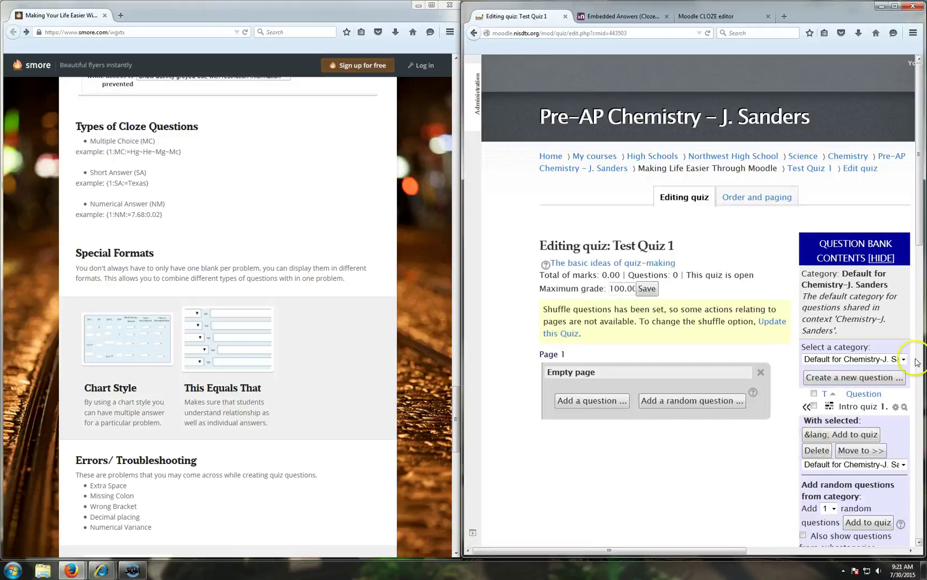
pyautogui.click(903, 359)
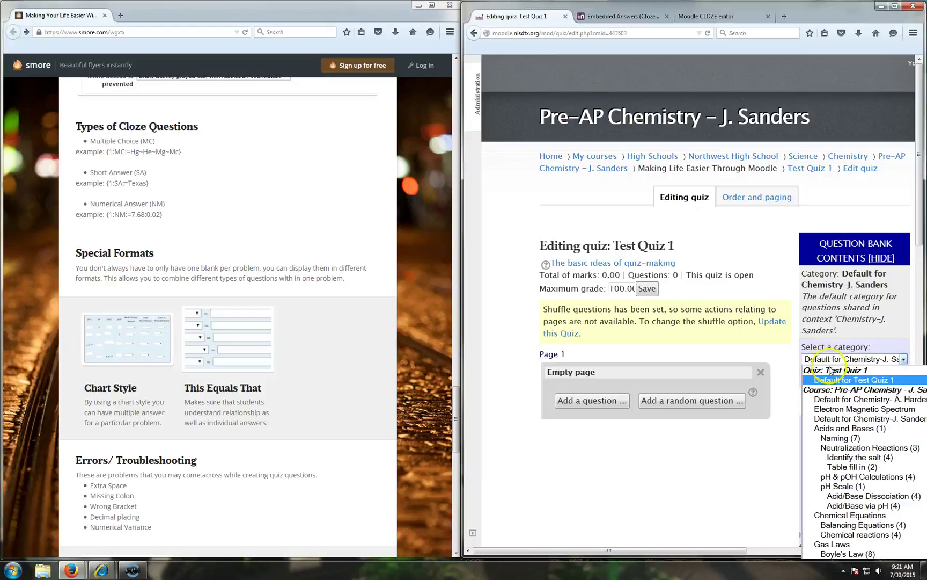
pyautogui.click(833, 383)
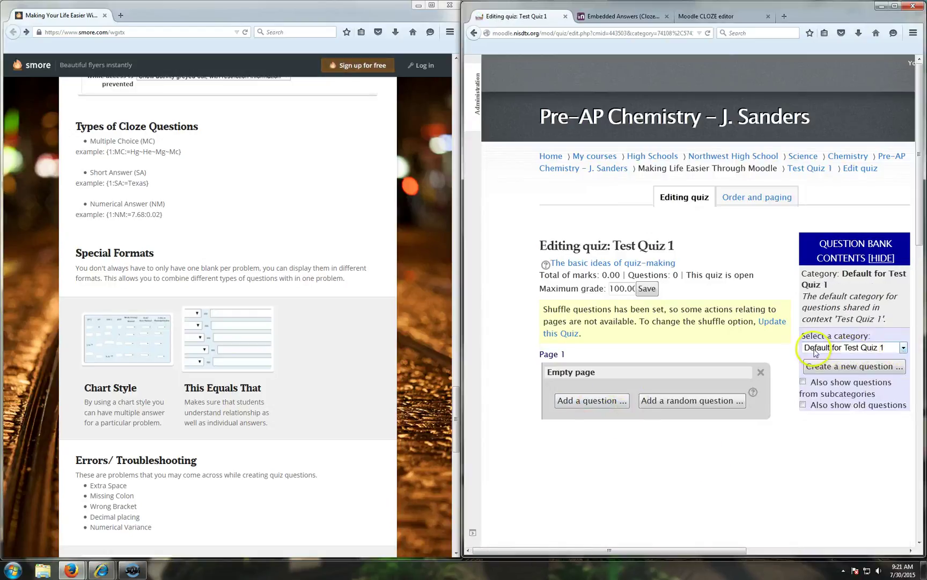
pyautogui.click(611, 401)
# Choose the Embedded answers (Cloze) type and name the question 'Test Question 1'.
pyautogui.click(672, 322)
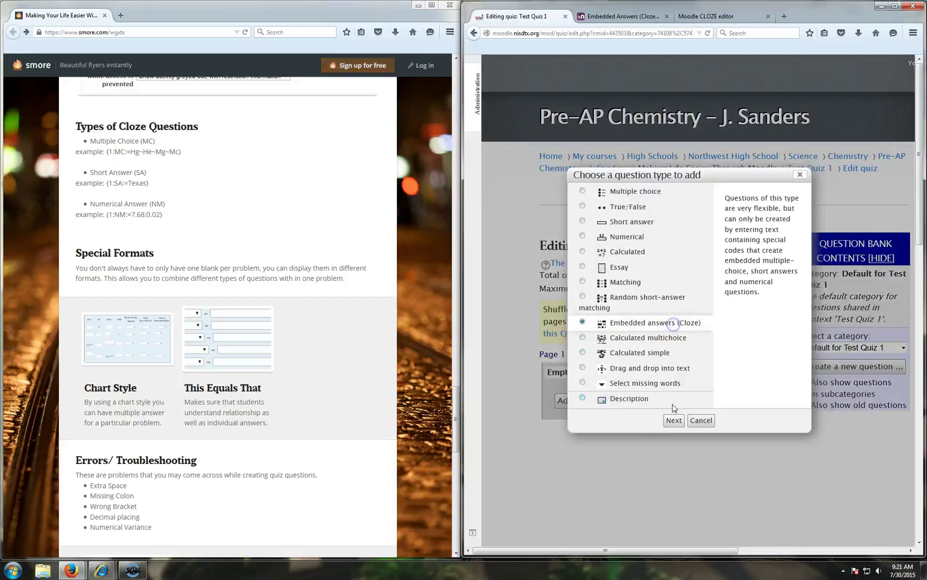
pyautogui.click(674, 421)
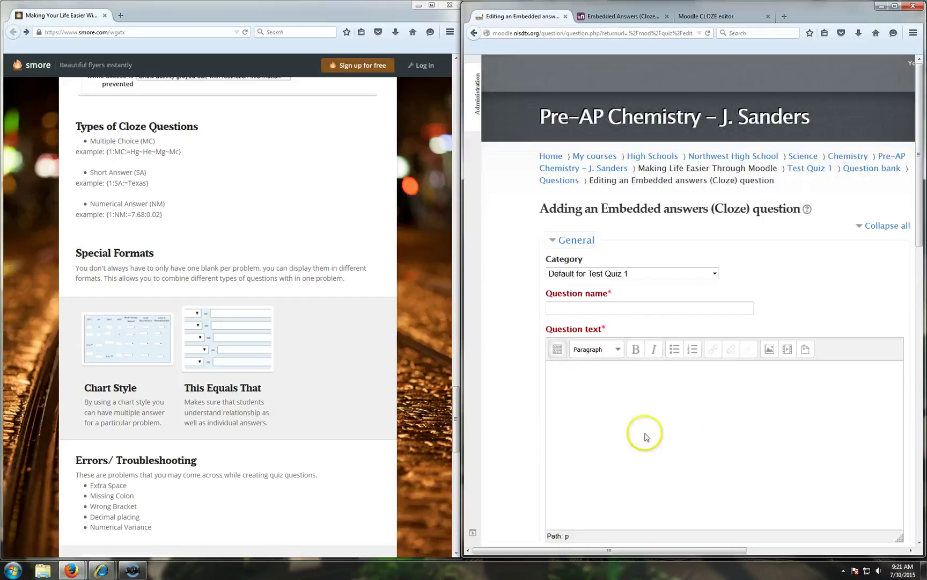
pyautogui.click(587, 307)
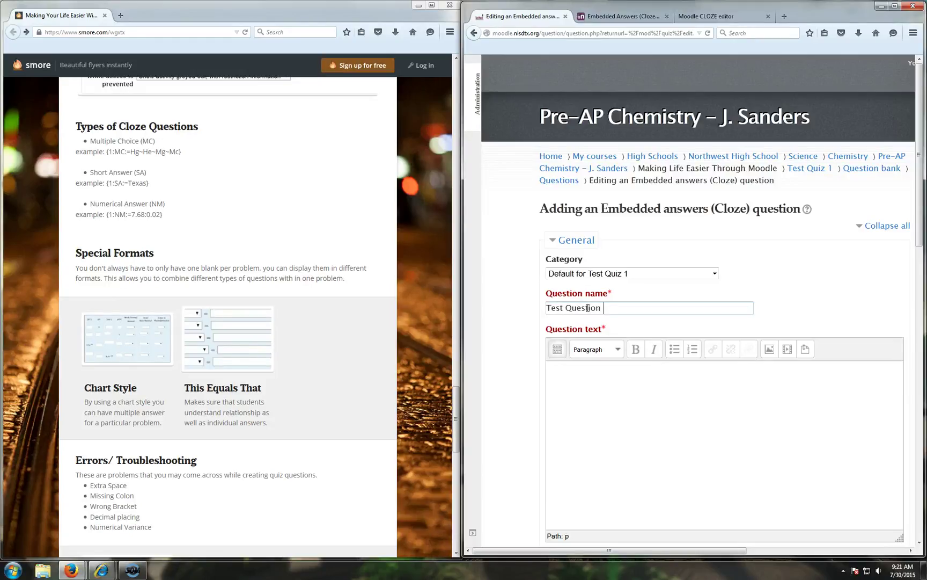
pyautogui.write('Test Question 1')
pyautogui.click(672, 425)
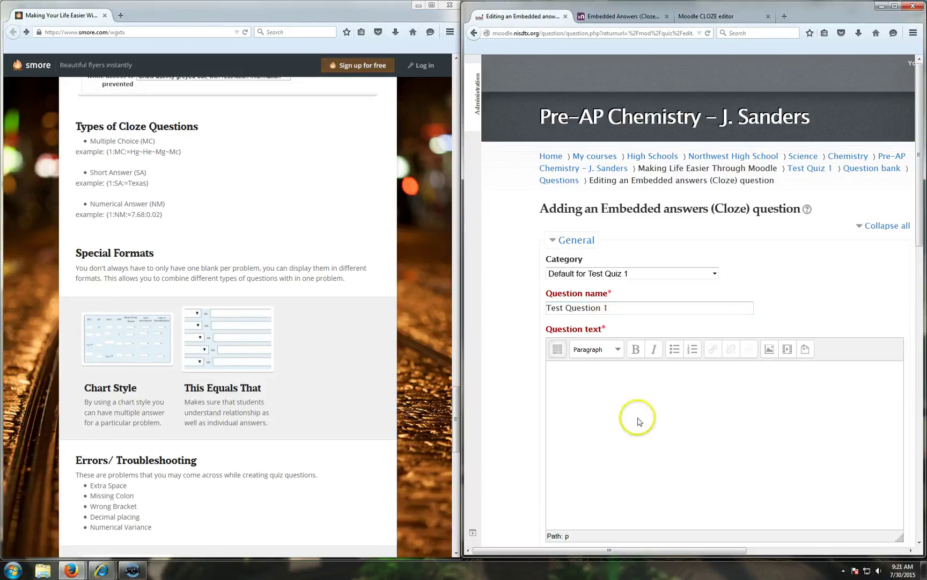
# Check the flyer window, then place the caret at the start of the Question text editor.
pyautogui.scroll(-2, 692, 381)
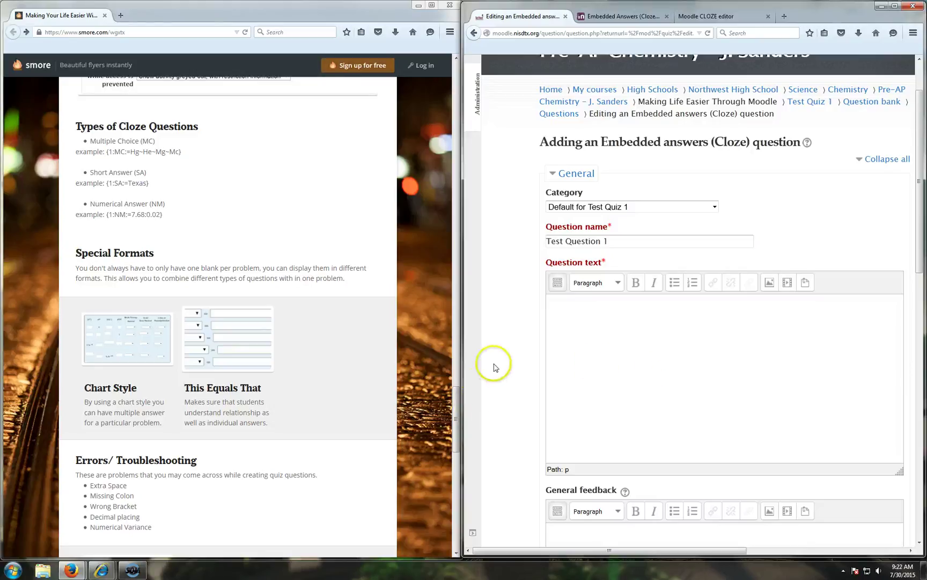
pyautogui.click(409, 346)
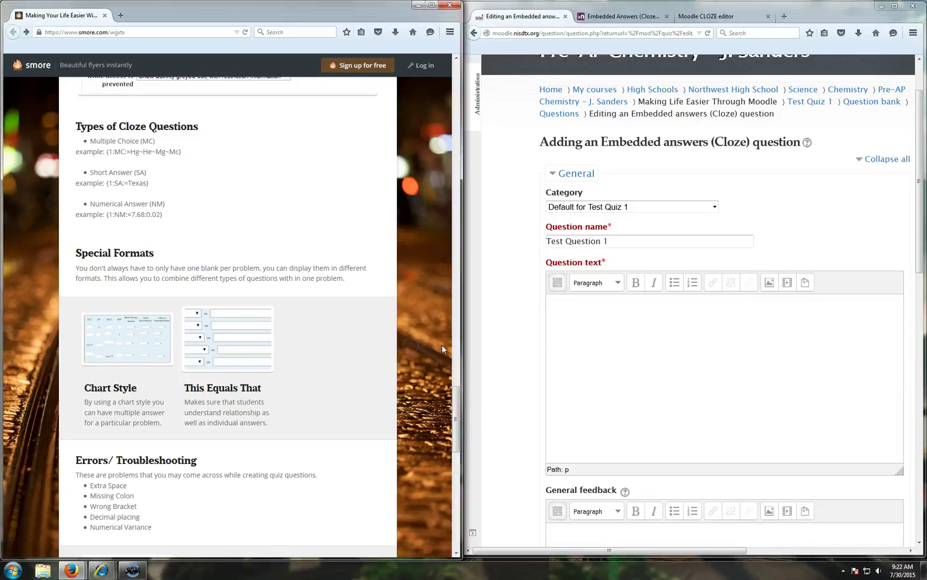
pyautogui.click(507, 335)
pyautogui.click(641, 341)
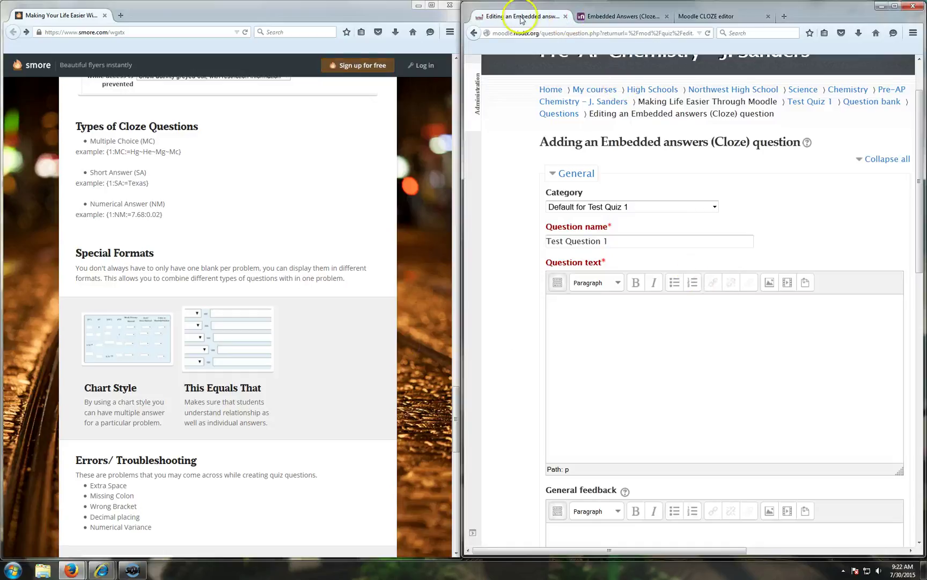
pyautogui.click(626, 323)
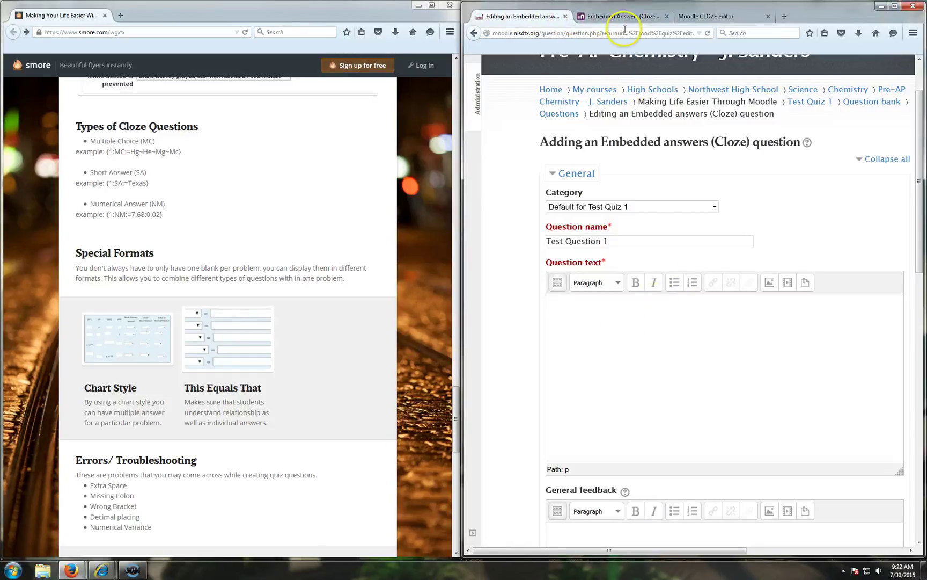
# Open the Embedded Answers (Cloze) documentation page and scroll through it.
pyautogui.click(416, 275)
pyautogui.scroll(-7, 418, 271)
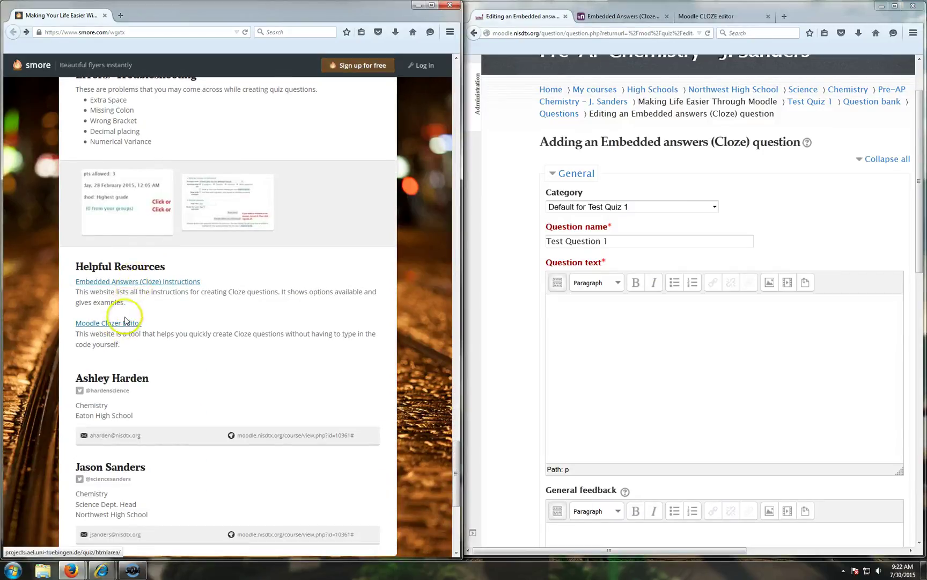
pyautogui.click(641, 18)
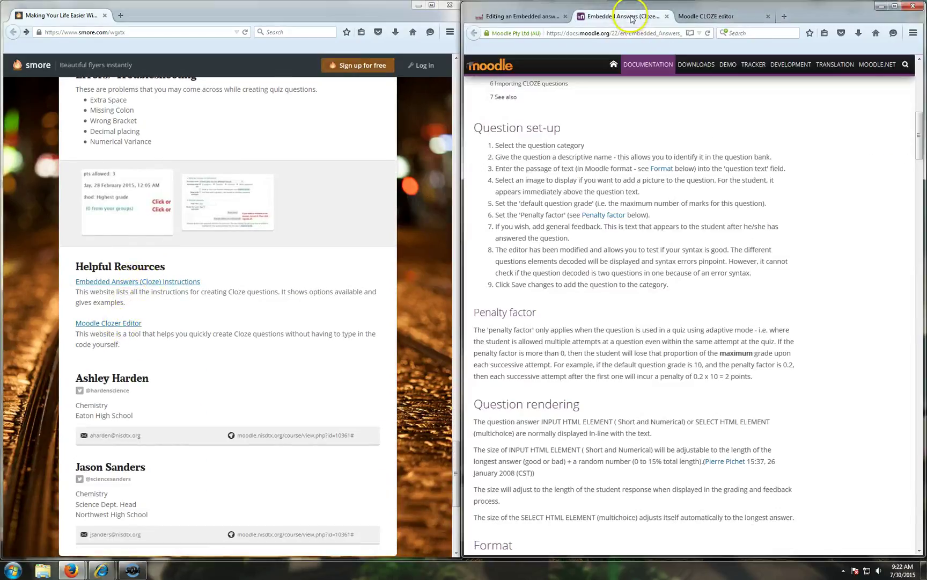
pyautogui.scroll(12, 652, 185)
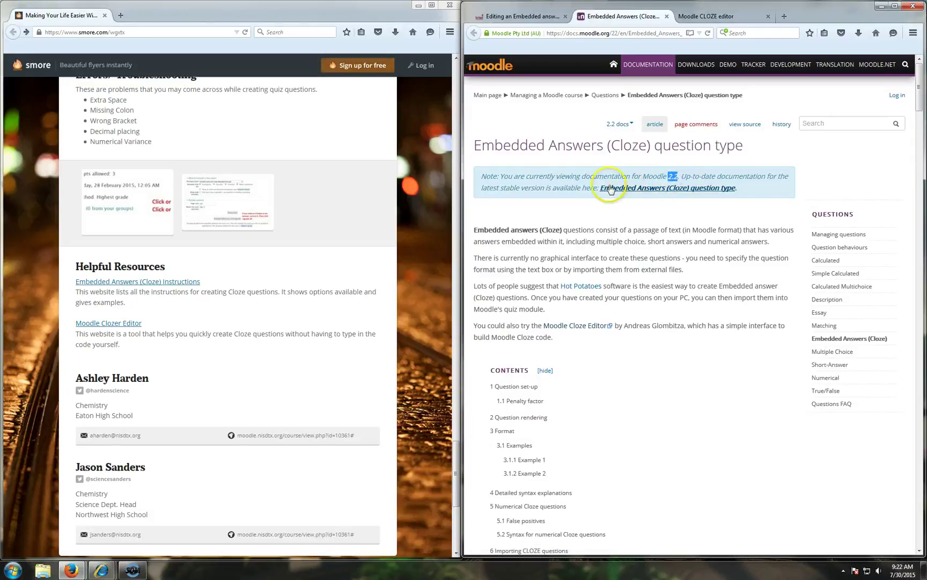
pyautogui.scroll(-10, 697, 392)
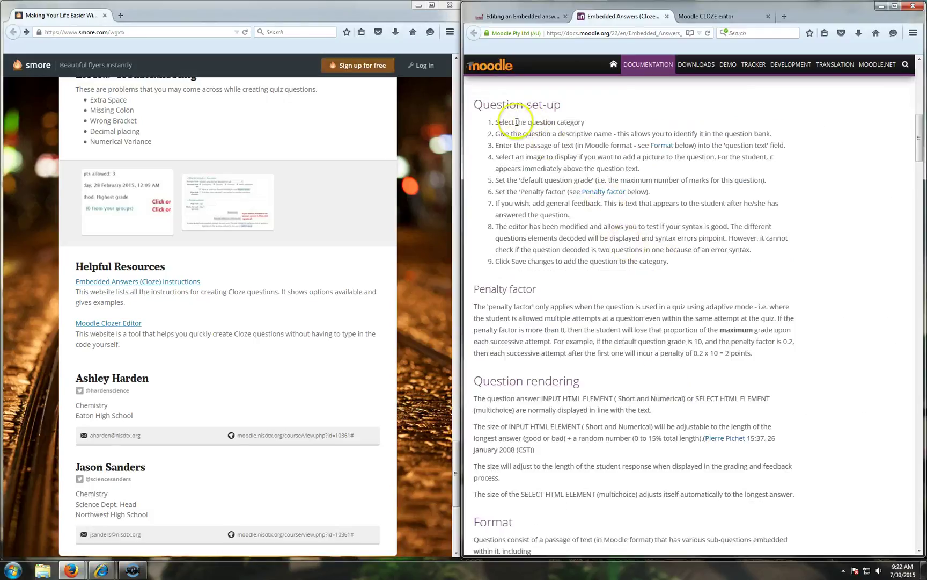
pyautogui.moveTo(517, 122); pyautogui.dragTo(680, 252)
# Study the Format section's sub-question types and example code, then return to the question form.
pyautogui.scroll(-6, 681, 258)
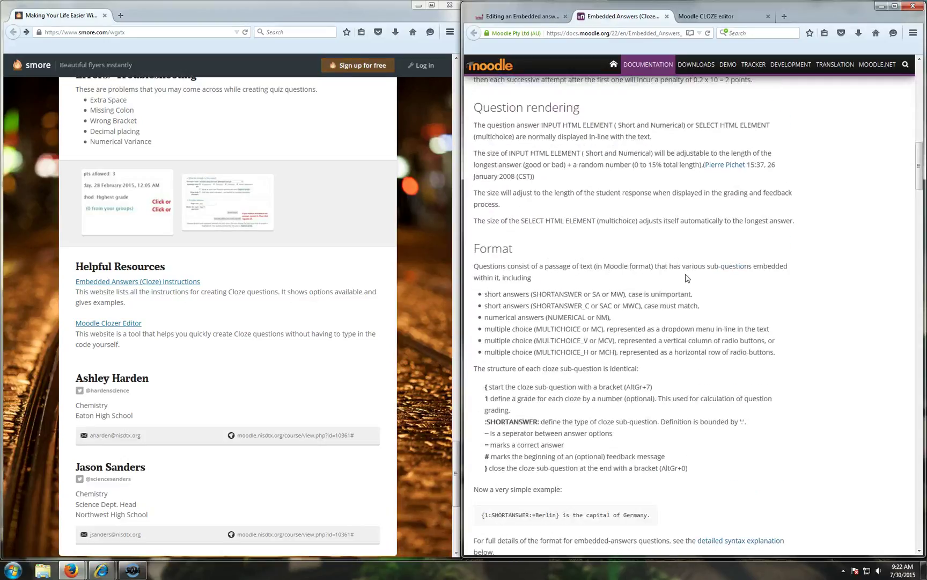
pyautogui.scroll(-2, 679, 276)
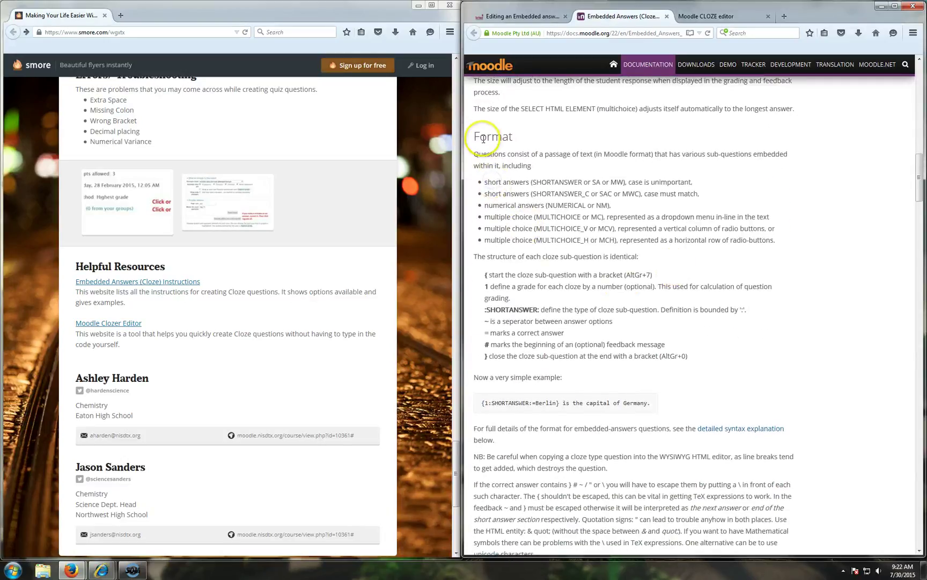
pyautogui.moveTo(476, 136); pyautogui.dragTo(707, 249)
pyautogui.click(708, 251)
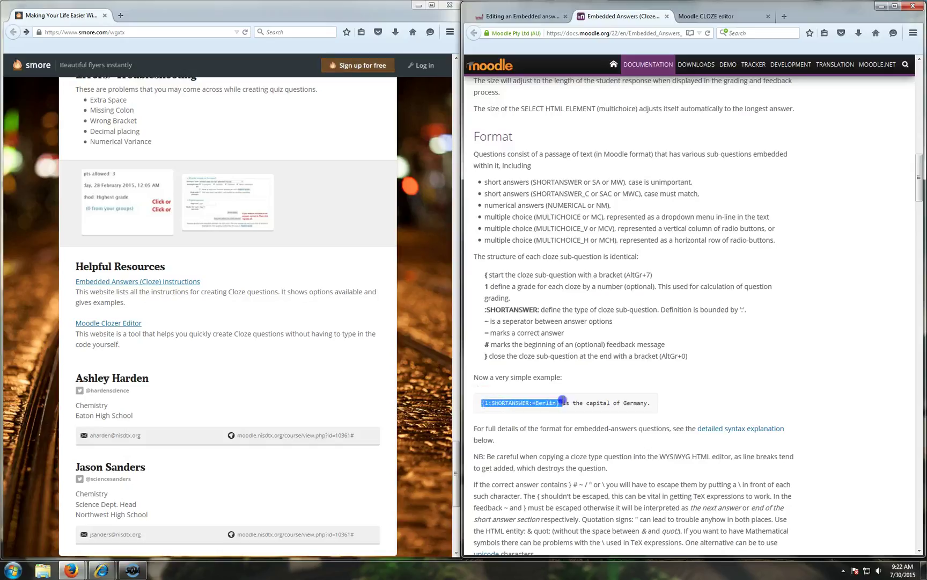
pyautogui.click(570, 382)
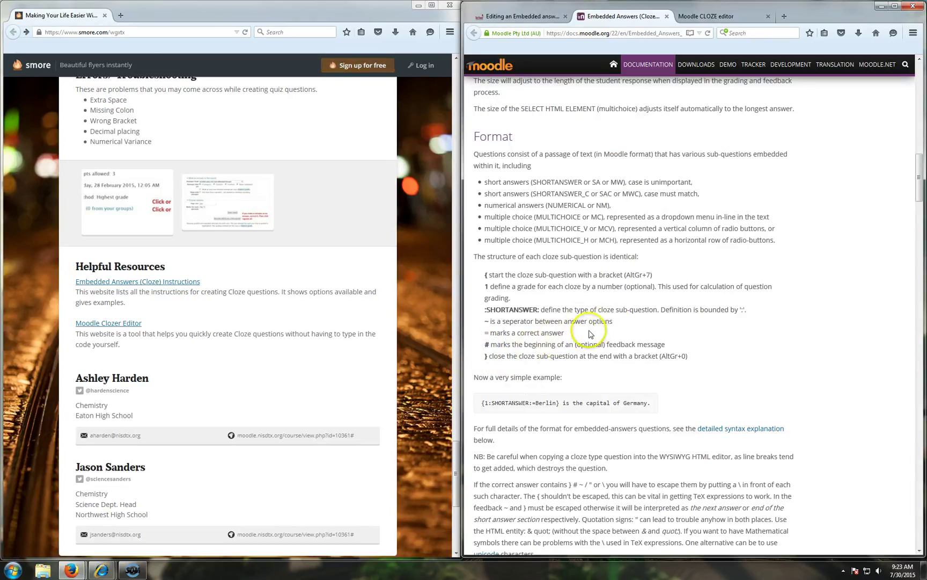
pyautogui.click(528, 17)
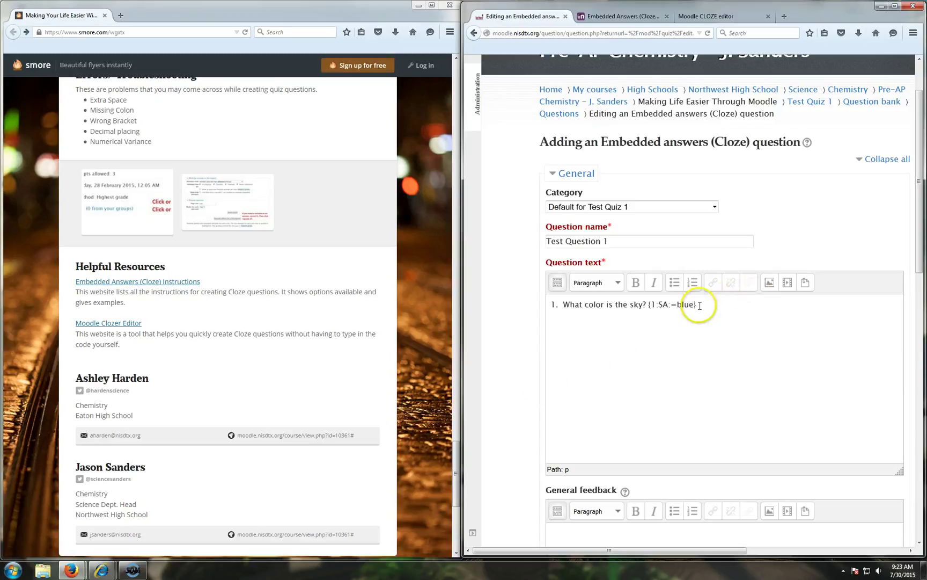
# Decode the question text and confirm Question {#1} is Short answer 'blue', grade 1, case unimportant.
pyautogui.scroll(-5, 656, 356)
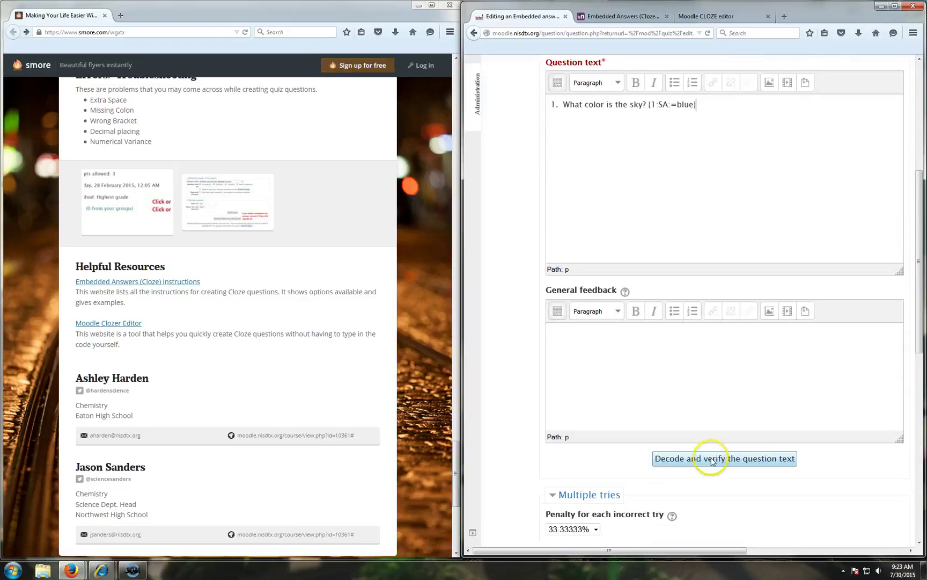
pyautogui.click(715, 460)
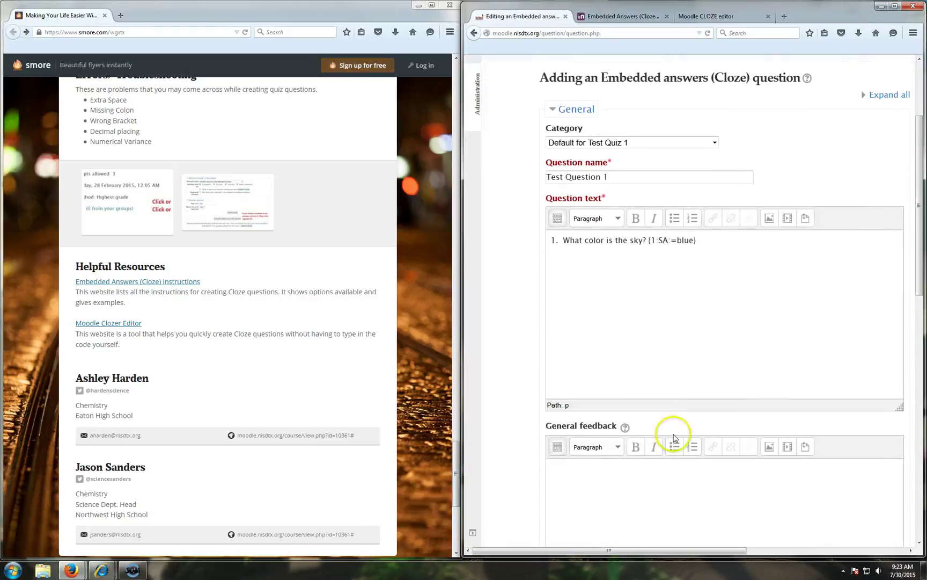
pyautogui.scroll(-2, 562, 425)
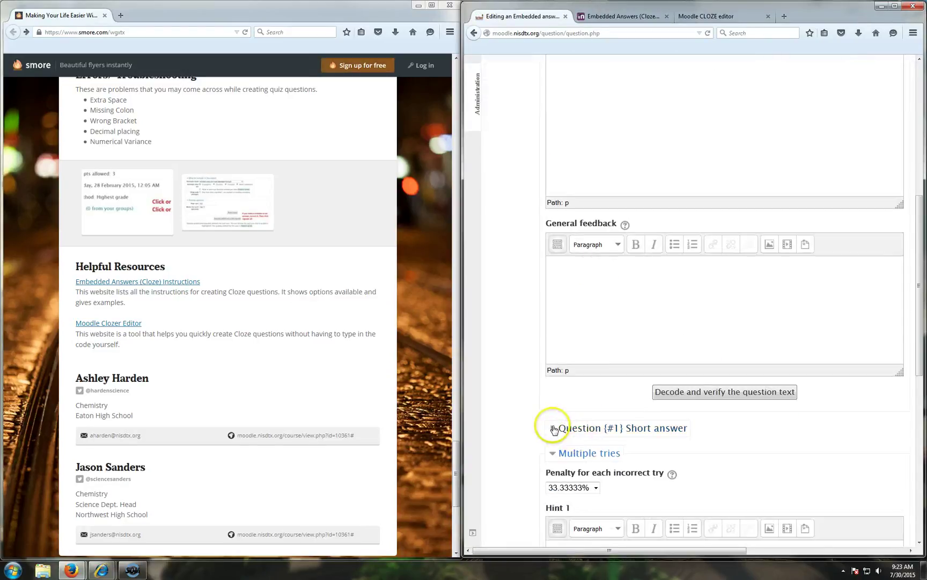
pyautogui.click(553, 428)
pyautogui.scroll(-3, 561, 424)
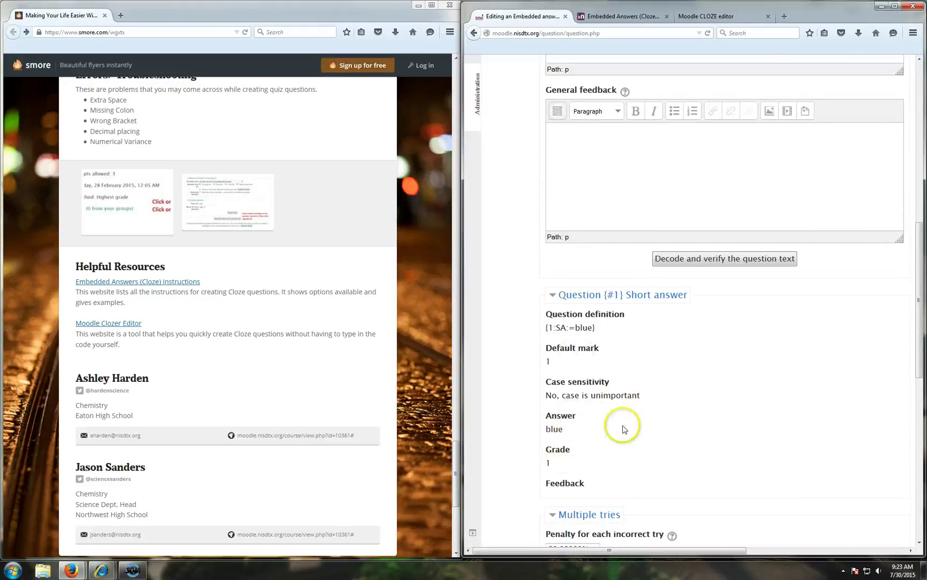
pyautogui.scroll(2, 711, 424)
pyautogui.scroll(-2, 714, 426)
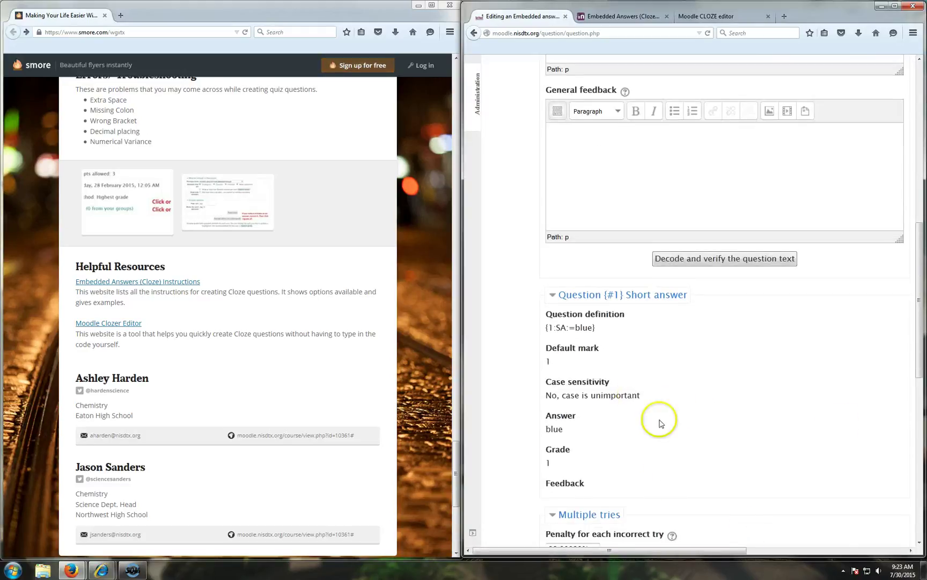
pyautogui.moveTo(673, 550); pyautogui.dragTo(688, 550)
pyautogui.scroll(5, 678, 418)
pyautogui.scroll(3, 677, 417)
pyautogui.tripleClick(580, 305)
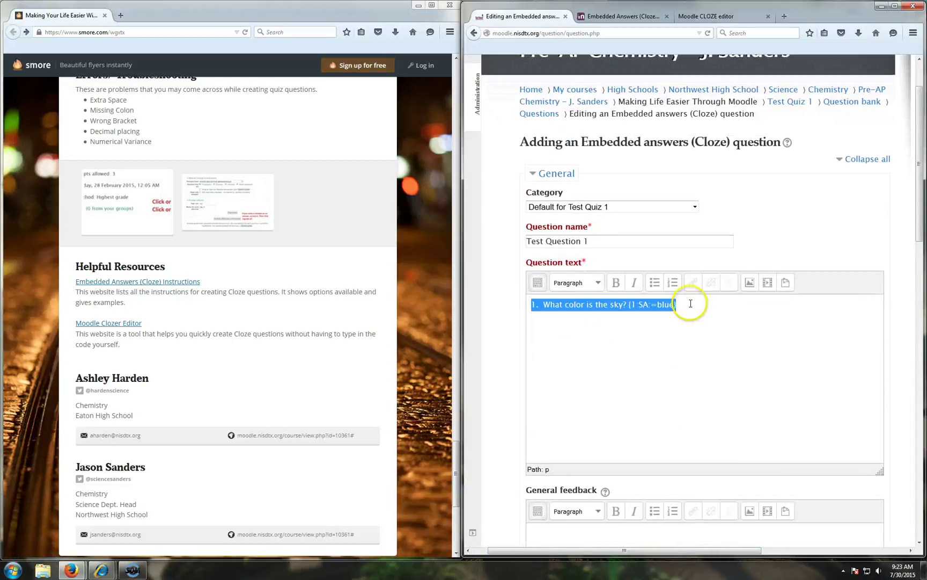
pyautogui.click(686, 309)
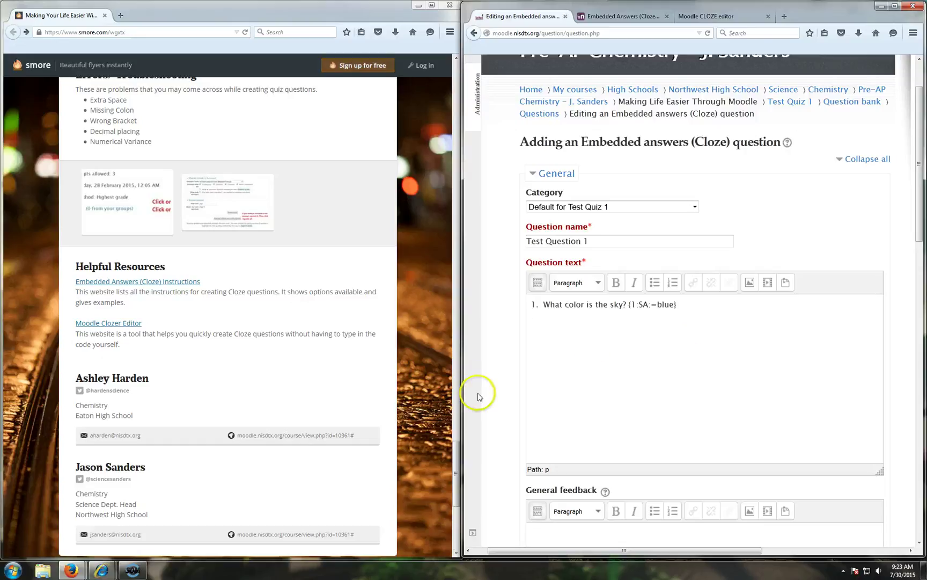
# Type line '2. How many fingers are on my right hand? {1:MC:1~2~3~4~=5}'.
pyautogui.click(436, 404)
pyautogui.scroll(2, 437, 403)
pyautogui.scroll(8, 437, 403)
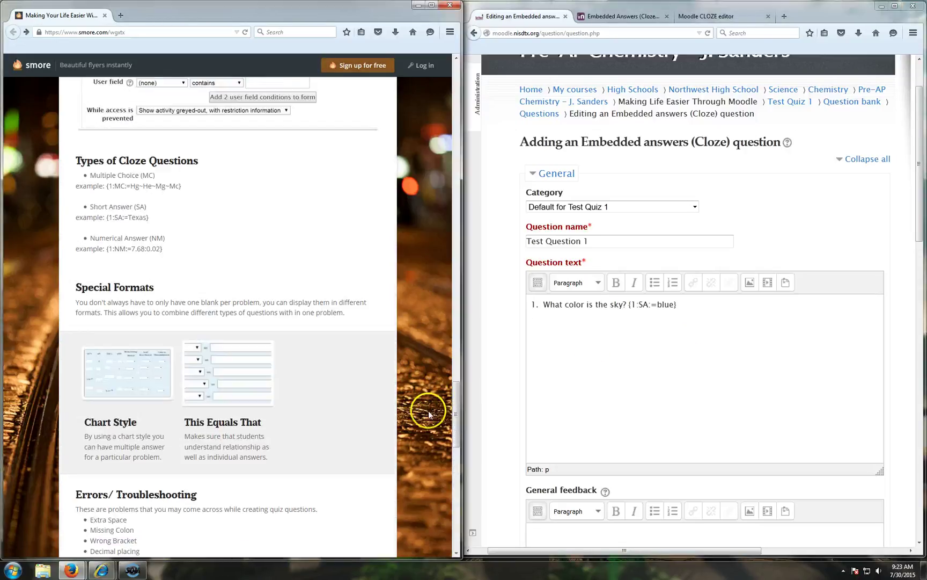
pyautogui.click(695, 353)
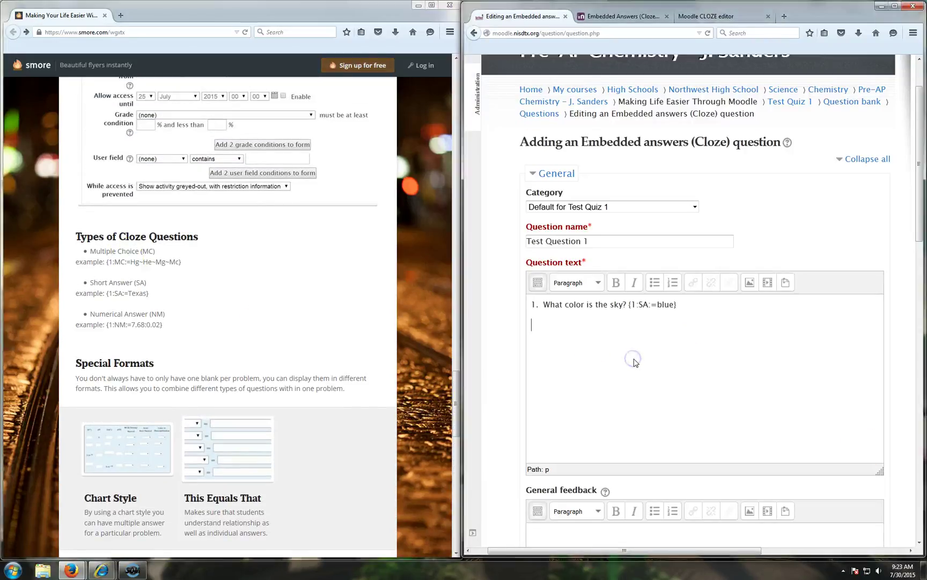
pyautogui.write('2.')
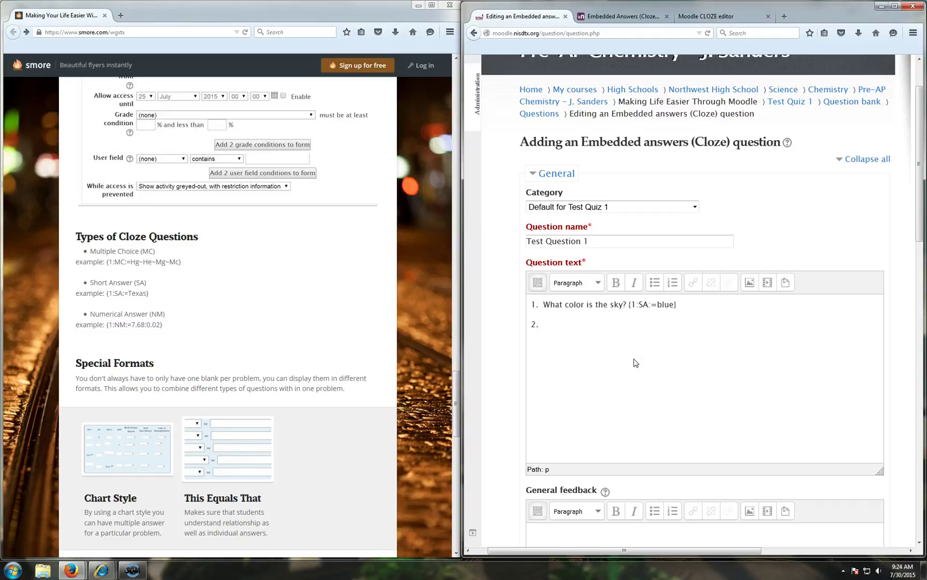
pyautogui.write(' How many fingers are on my right hand? {1')
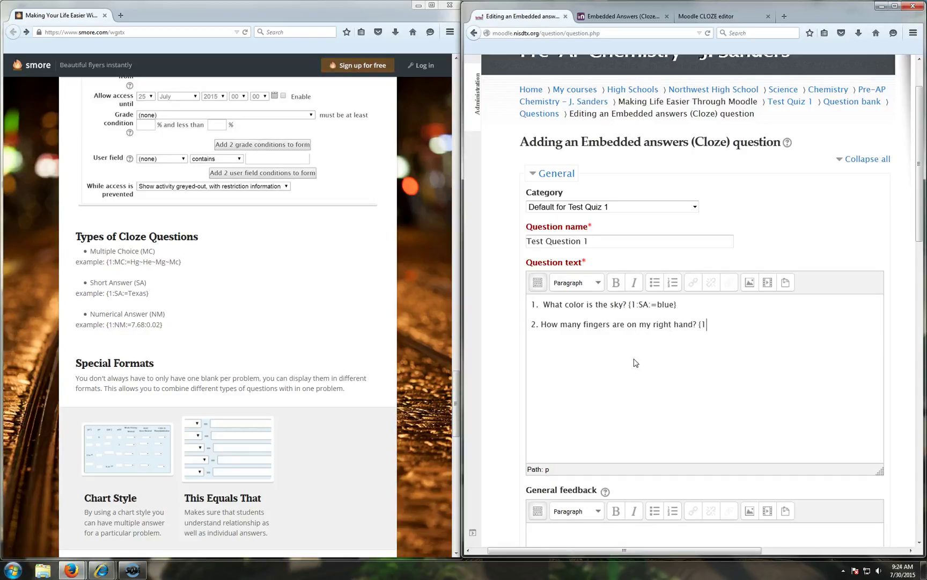
pyautogui.write(':MC:')
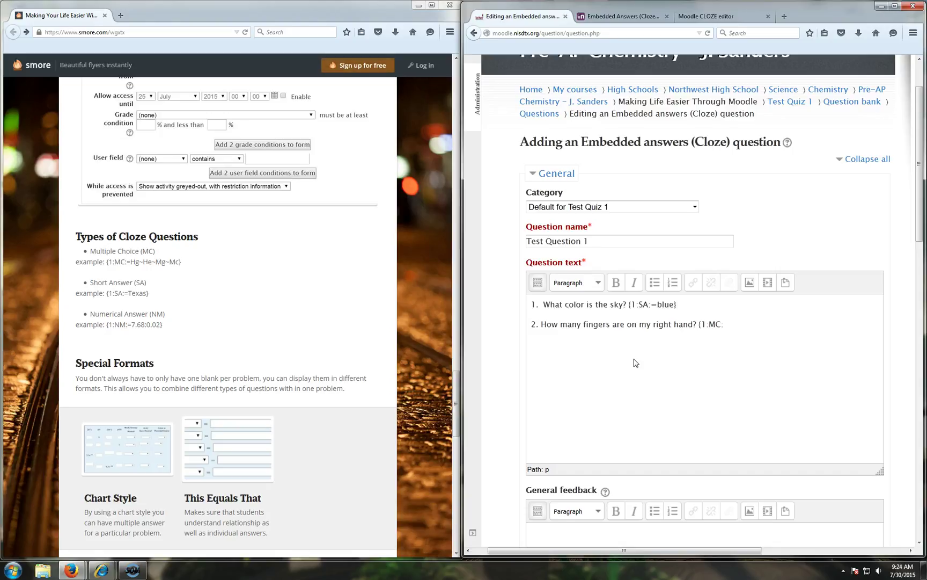
pyautogui.write('1~2~3~4~=5')
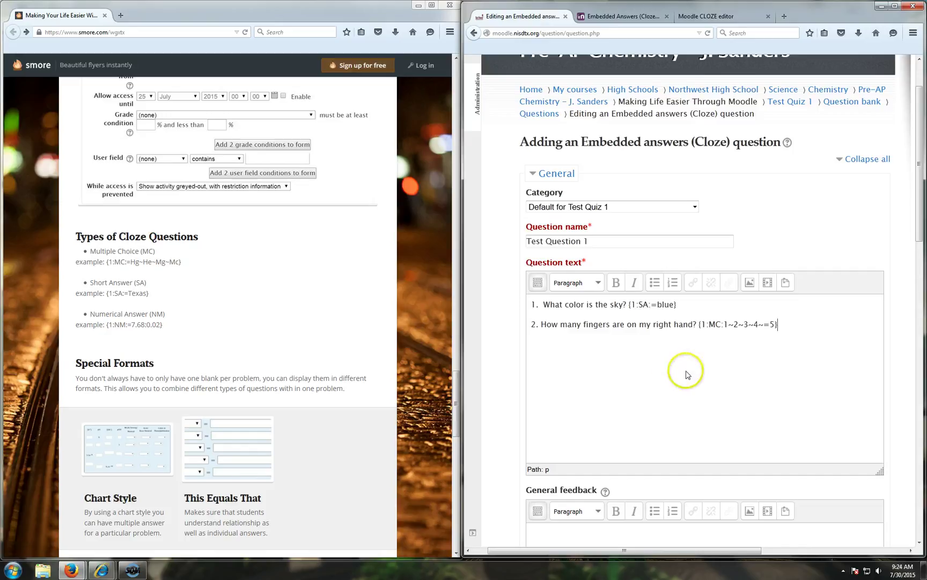
# Decode the text and review Question {#2} Multiple choice, with answers 1–4 graded 0.
pyautogui.scroll(-5, 648, 372)
pyautogui.click(713, 392)
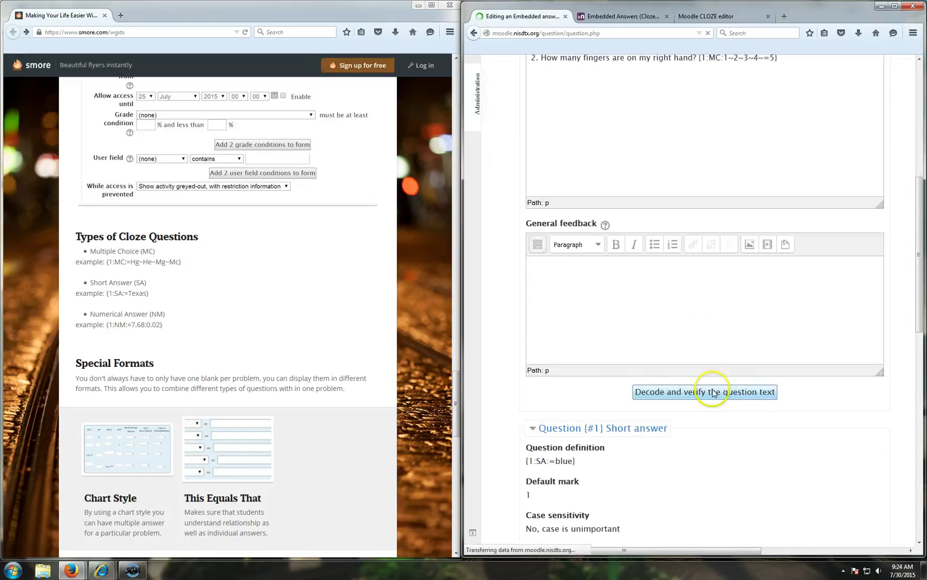
pyautogui.scroll(-10, 519, 380)
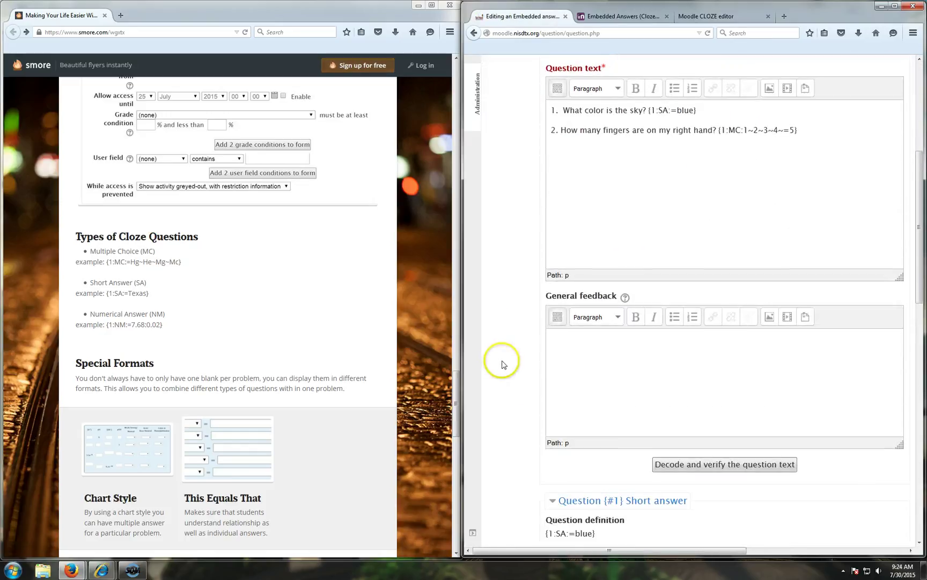
pyautogui.click(564, 380)
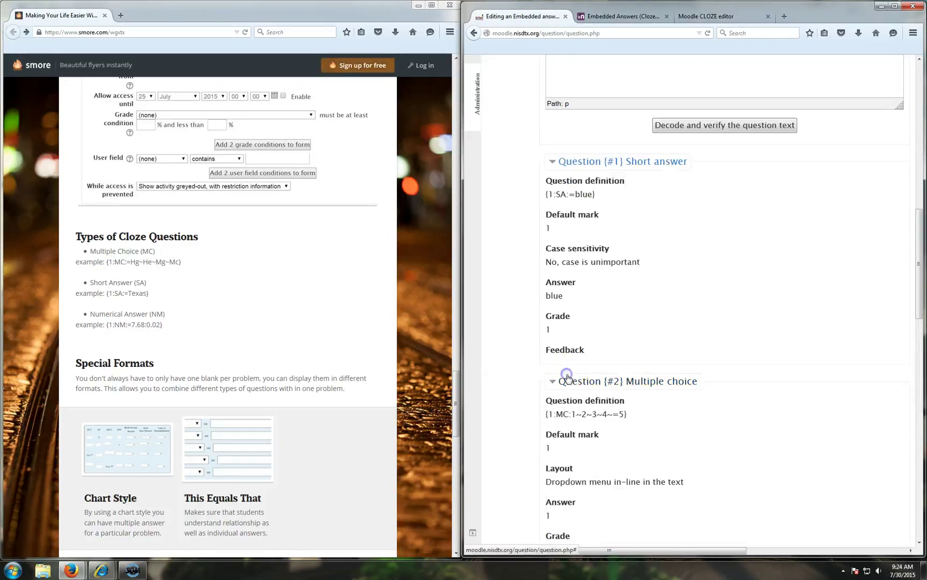
pyautogui.scroll(-4, 615, 365)
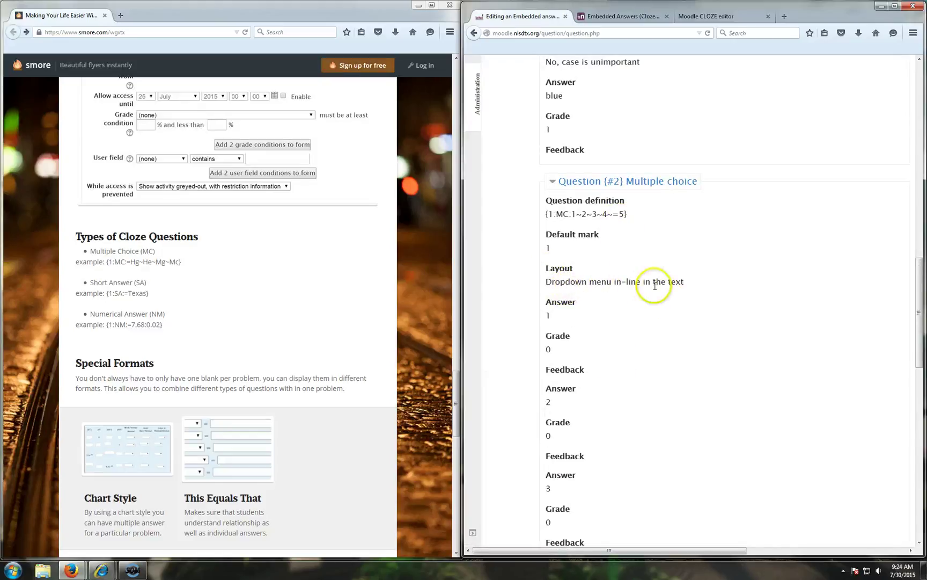
pyautogui.scroll(-3, 574, 320)
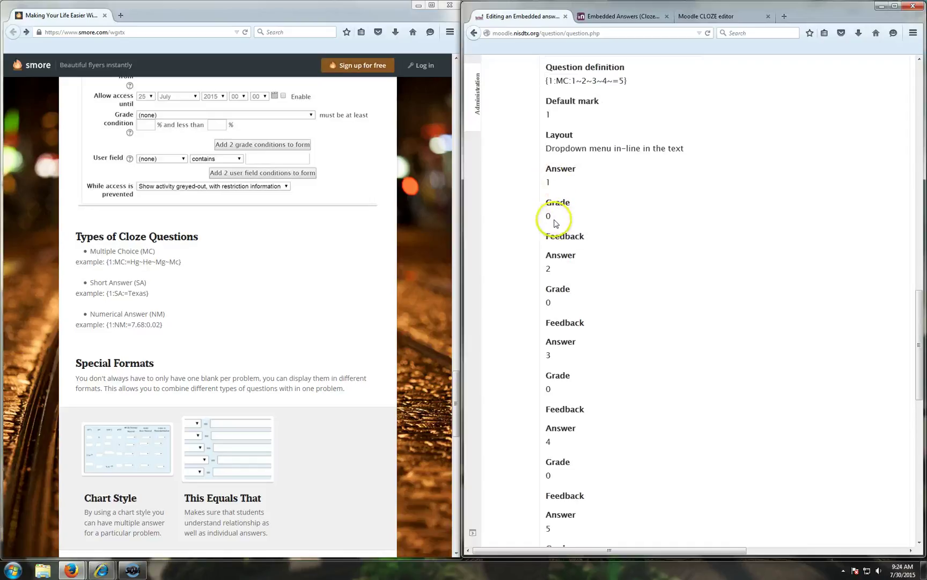
pyautogui.scroll(-2, 596, 456)
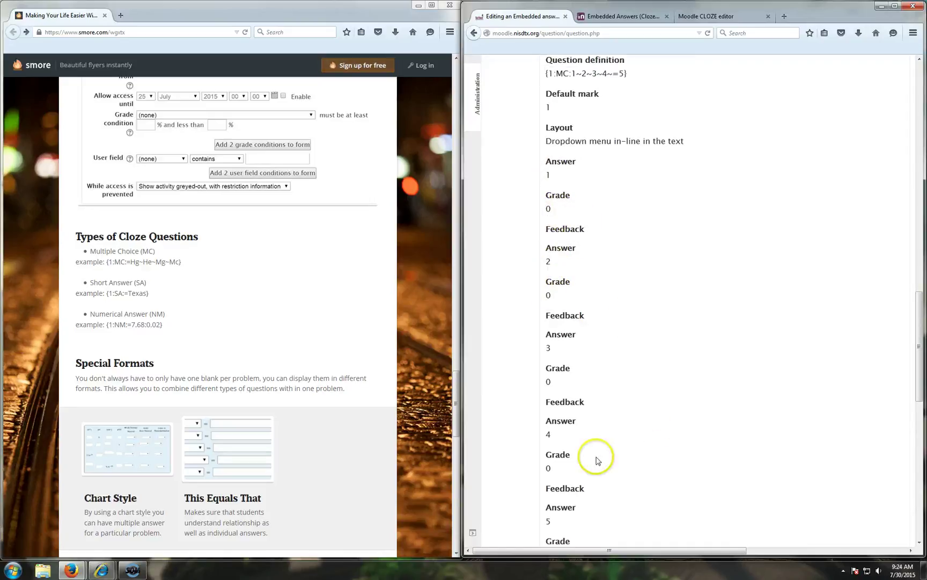
pyautogui.scroll(15, 658, 441)
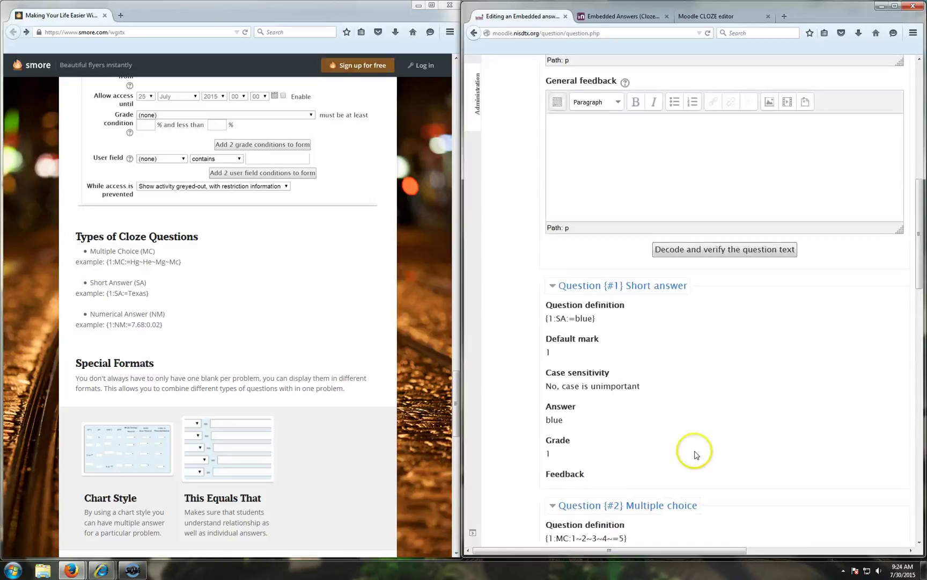
# Add a third line 'Answer the following math question: 5+3 = {1:NM:=8:1}'.
pyautogui.click(802, 325)
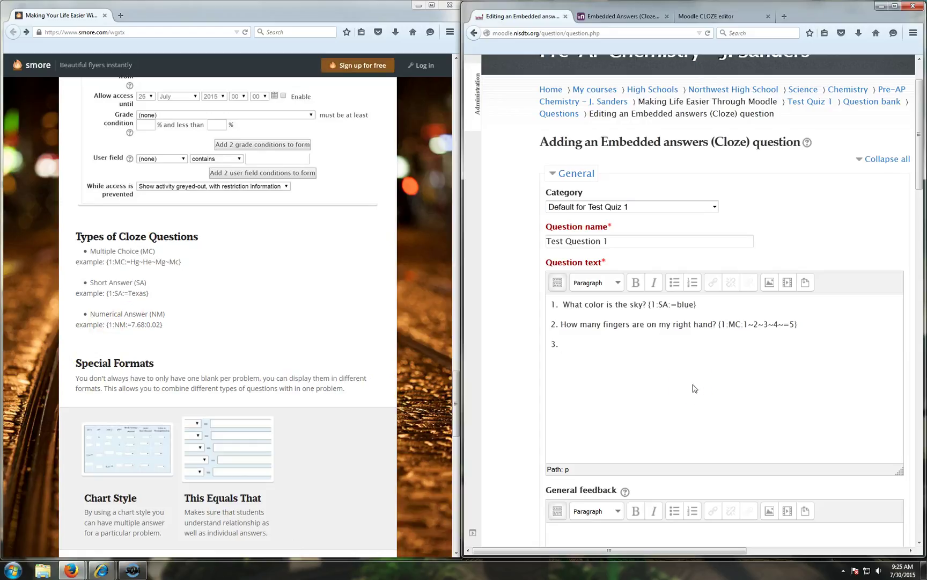
pyautogui.write('Hhat')
pyautogui.press('BackSpace')
pyautogui.press('BackSpace')
pyautogui.press('BackSpace')
pyautogui.press('BackSpace')
pyautogui.press('BackSpace')
pyautogui.write('Answer the following math que')
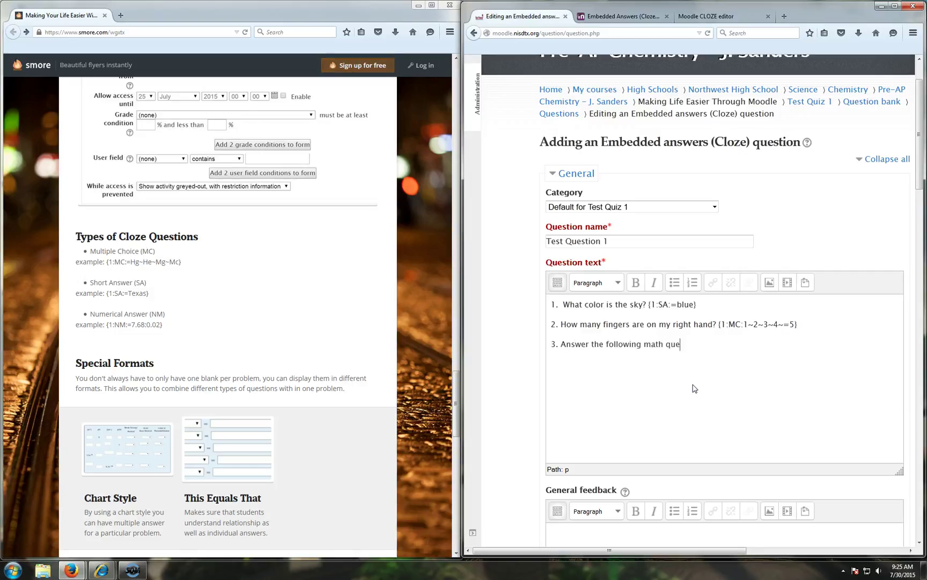
pyautogui.write('stion:  5+3 = {1:')
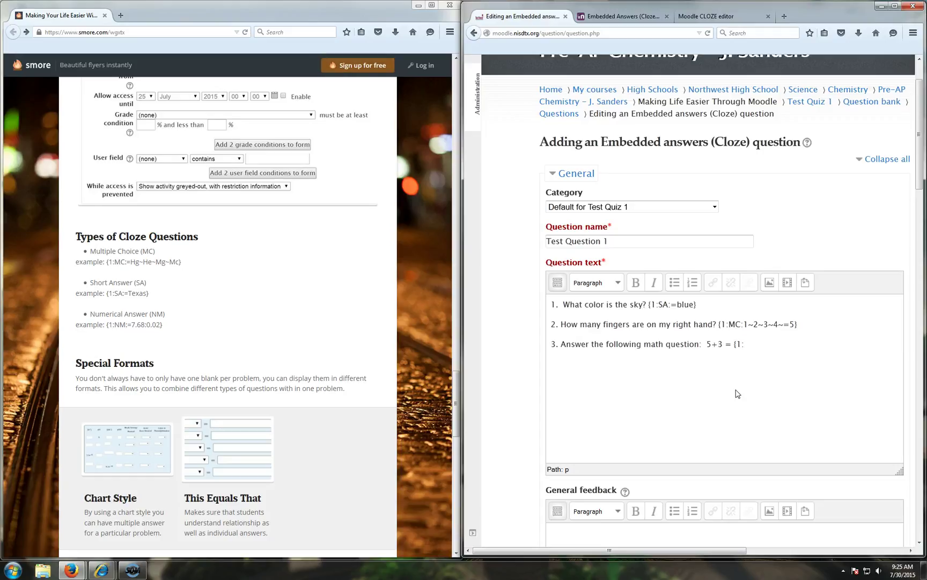
pyautogui.write('NM:=8:1')
# Decode the text and check the Numerical part: answer 8, accepted error 1, grade 1.
pyautogui.scroll(-7, 724, 397)
pyautogui.click(743, 259)
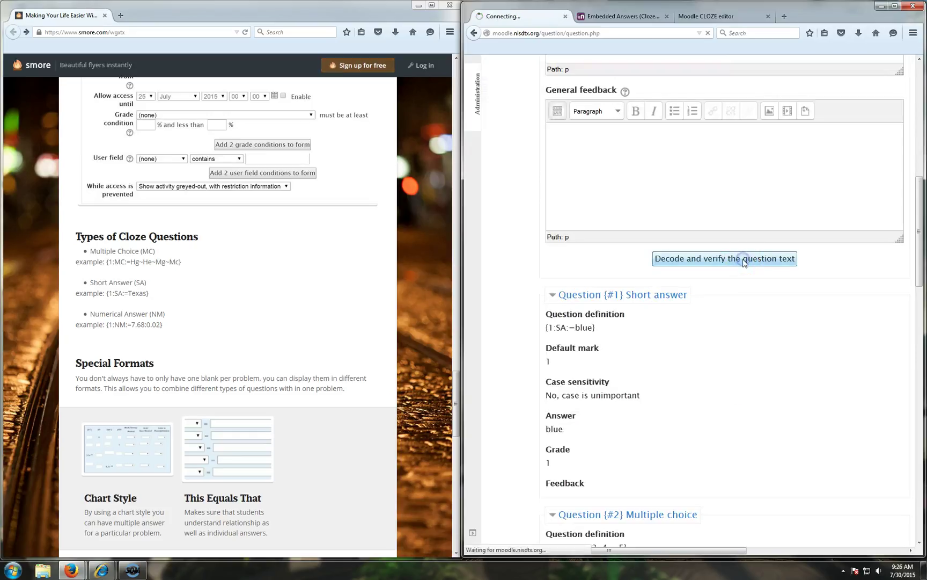
pyautogui.scroll(-18, 752, 354)
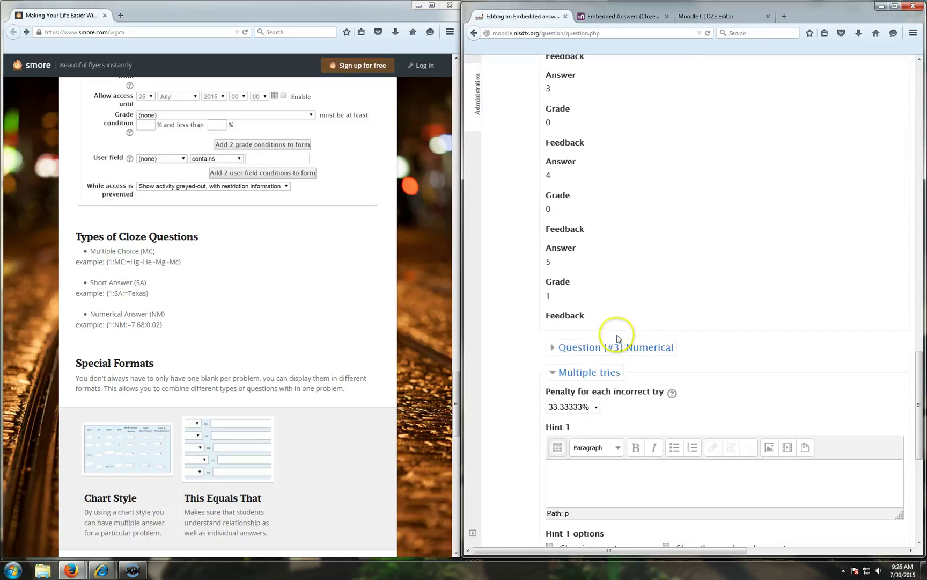
pyautogui.click(617, 347)
pyautogui.scroll(-3, 644, 366)
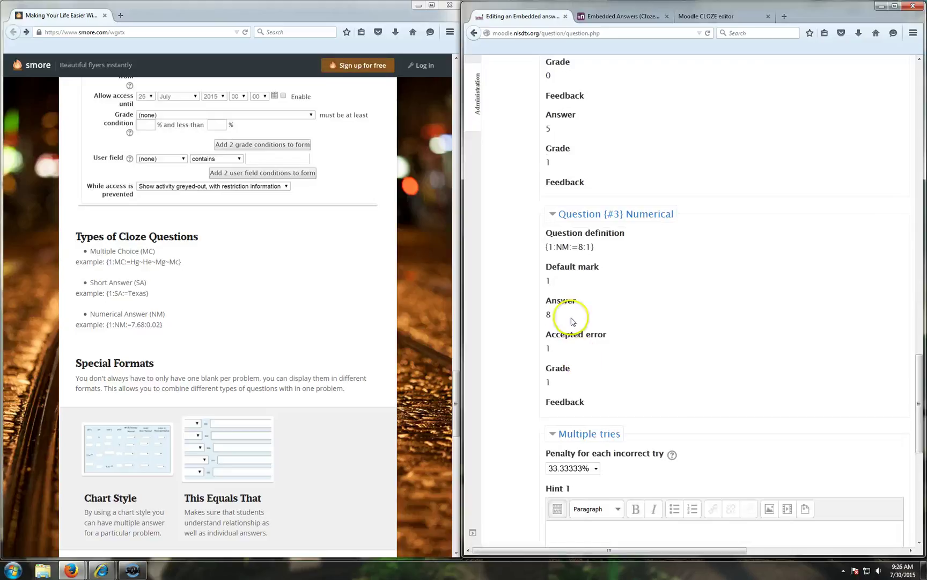
# Save the Cloze question and maximize the Editing quiz page showing it marked out of 3.
pyautogui.scroll(-8, 573, 321)
pyautogui.click(573, 421)
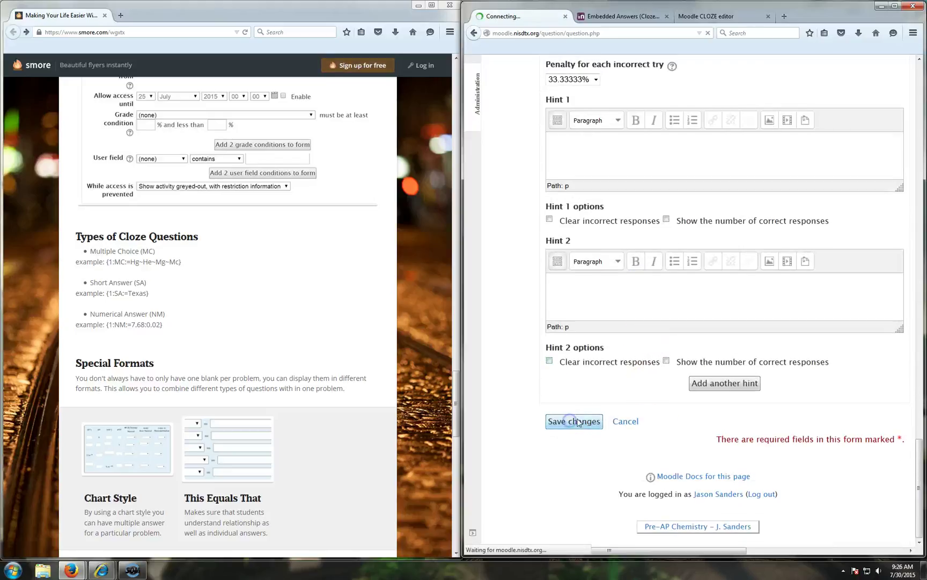
pyautogui.click(639, 409)
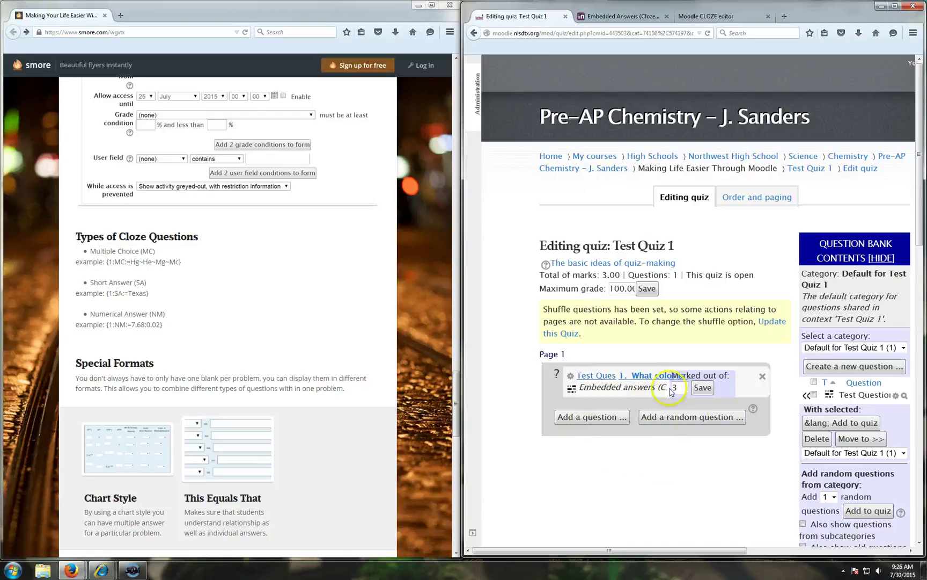
pyautogui.moveTo(704, 550)
pyautogui.mouseDown()
pyautogui.moveTo(764, 546)
pyautogui.moveTo(714, 534)
pyautogui.mouseUp()
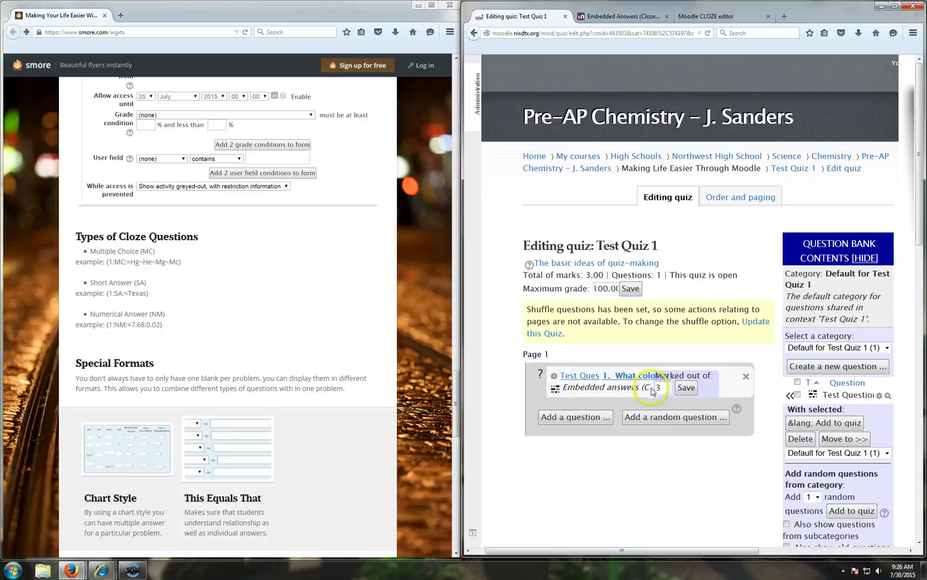
pyautogui.click(895, 6)
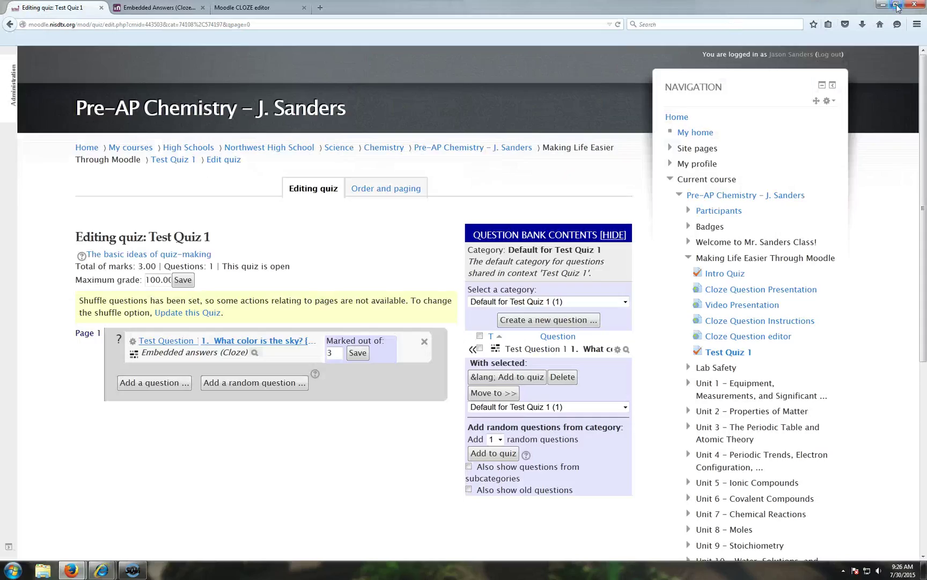
pyautogui.click(255, 353)
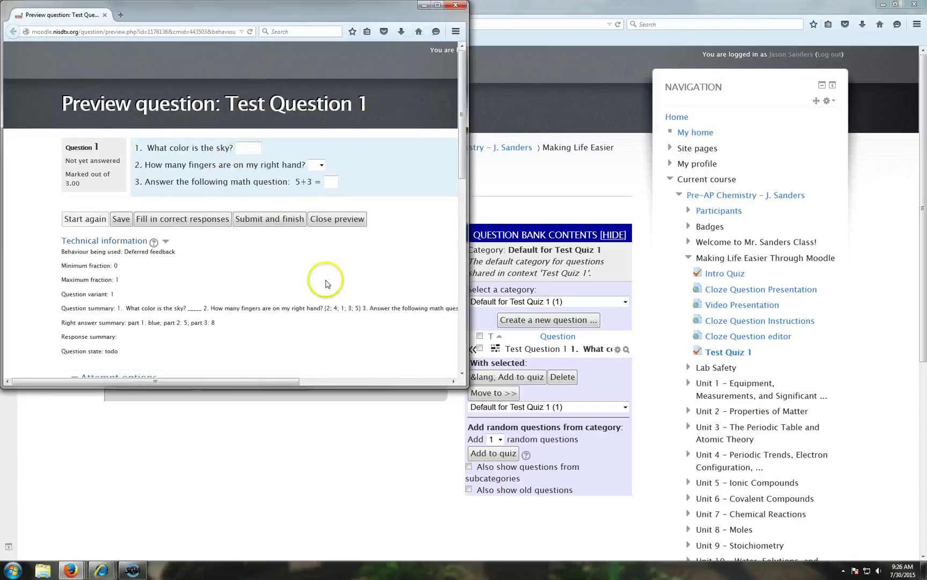
pyautogui.click(204, 220)
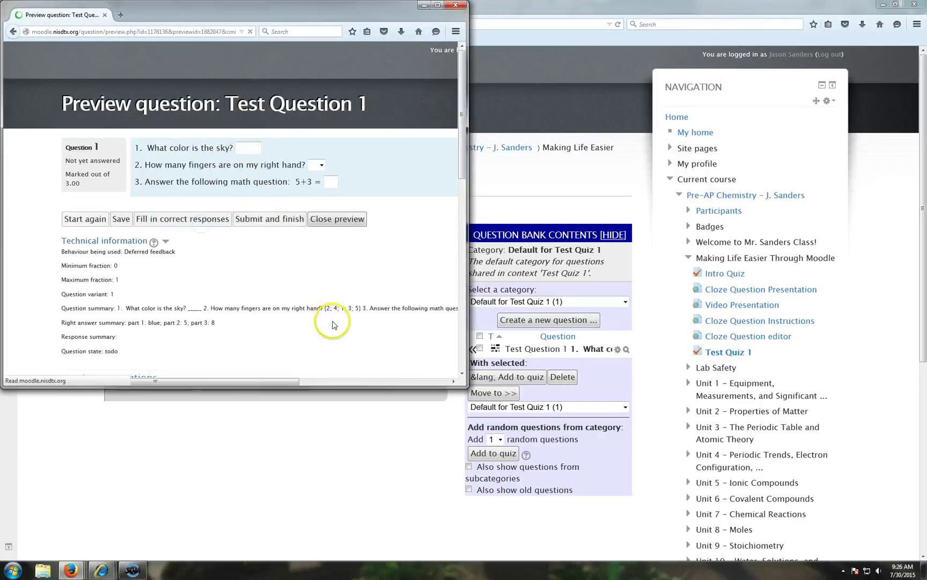
pyautogui.click(322, 166)
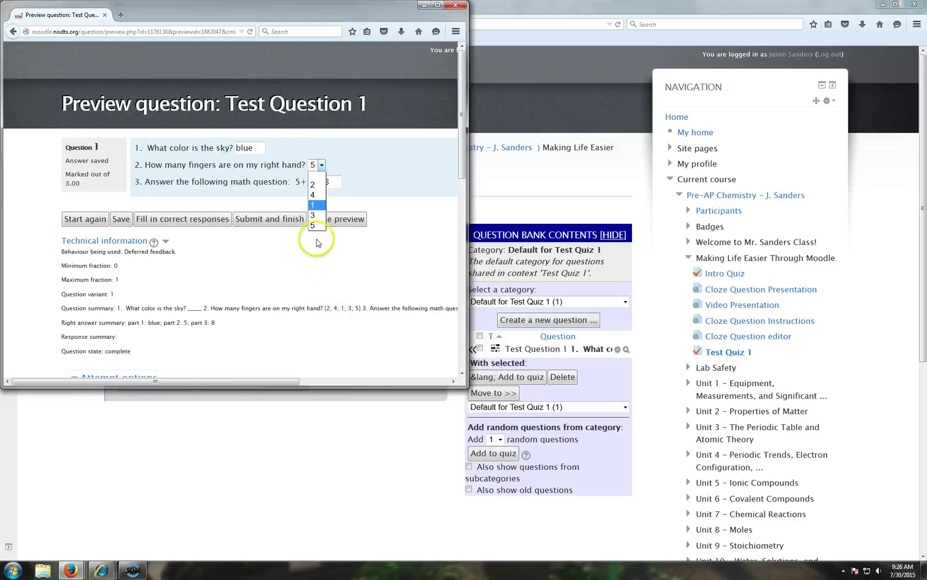
pyautogui.click(317, 175)
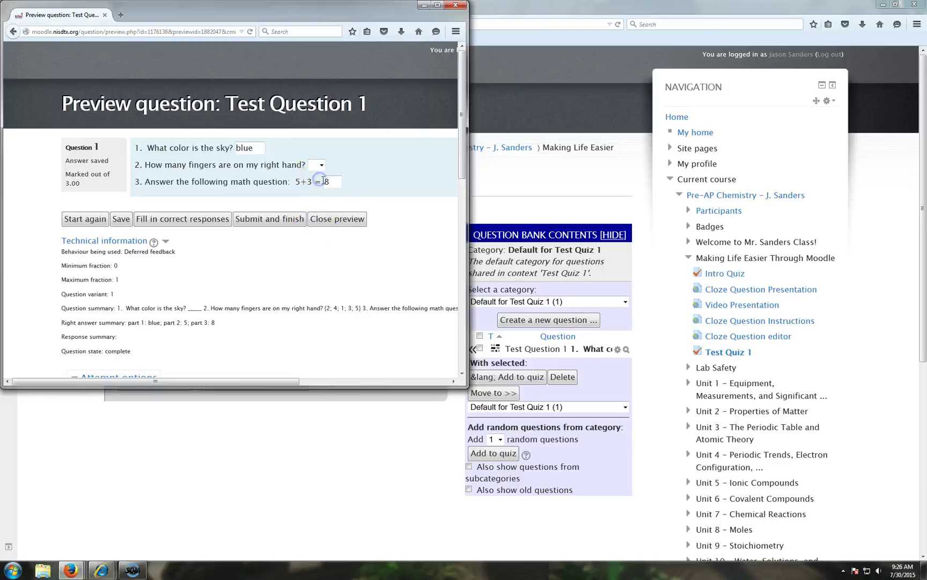
pyautogui.click(455, 5)
# Reopen Test Question 1, check the multiple-choice code, and save it again.
pyautogui.click(132, 341)
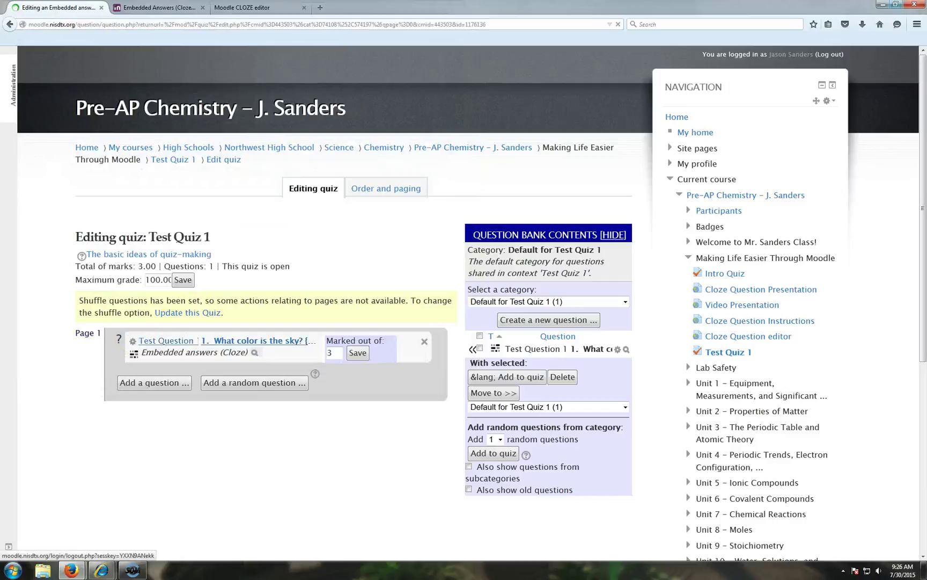
pyautogui.click(896, 5)
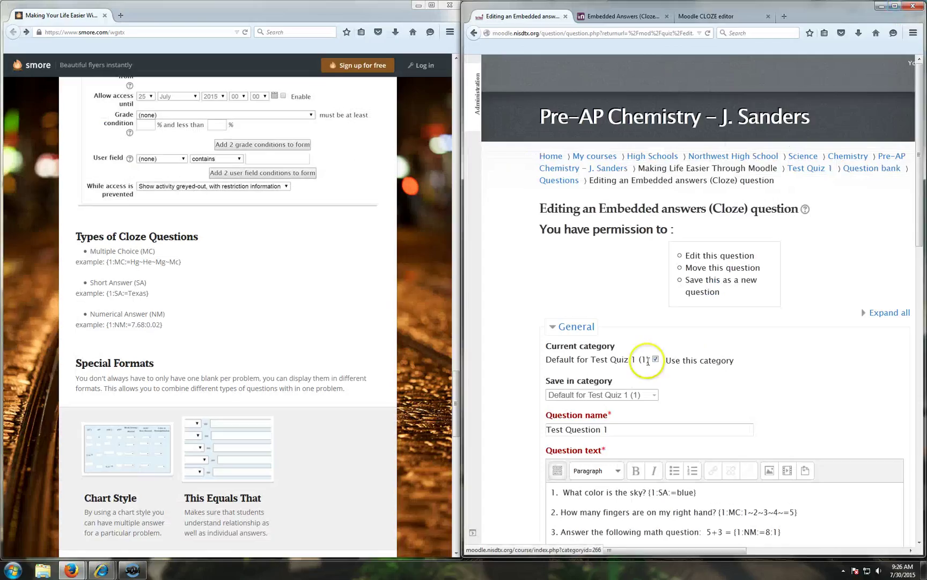
pyautogui.scroll(-5, 501, 406)
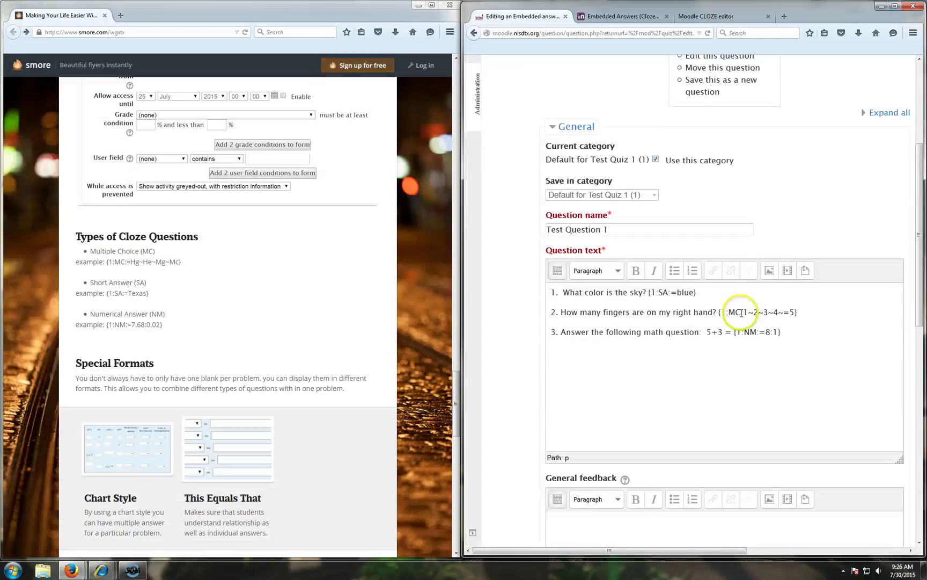
pyautogui.click(741, 312)
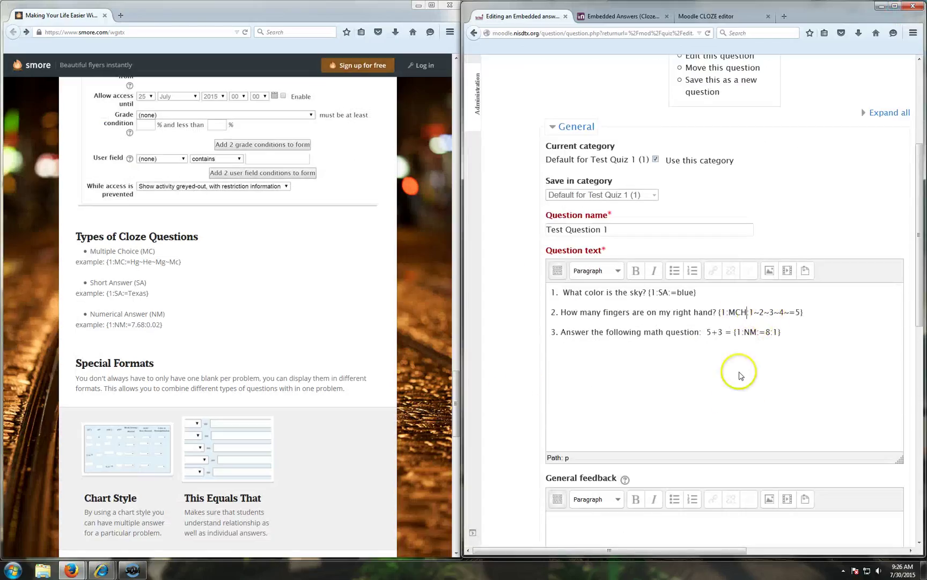
pyautogui.scroll(-10, 729, 382)
pyautogui.click(574, 302)
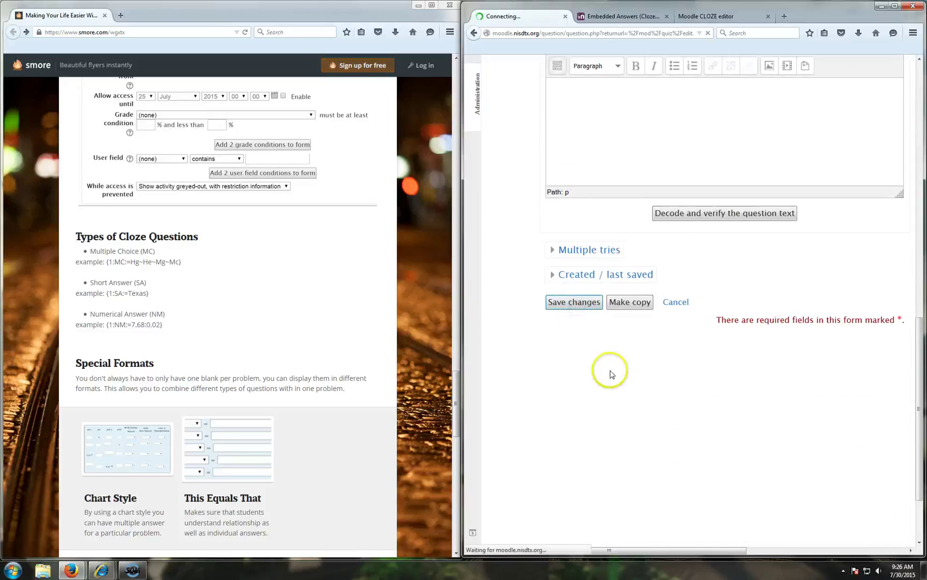
# Preview the question full screen, seeing fingers answers as radio buttons 1–5, then close it.
pyautogui.click(897, 6)
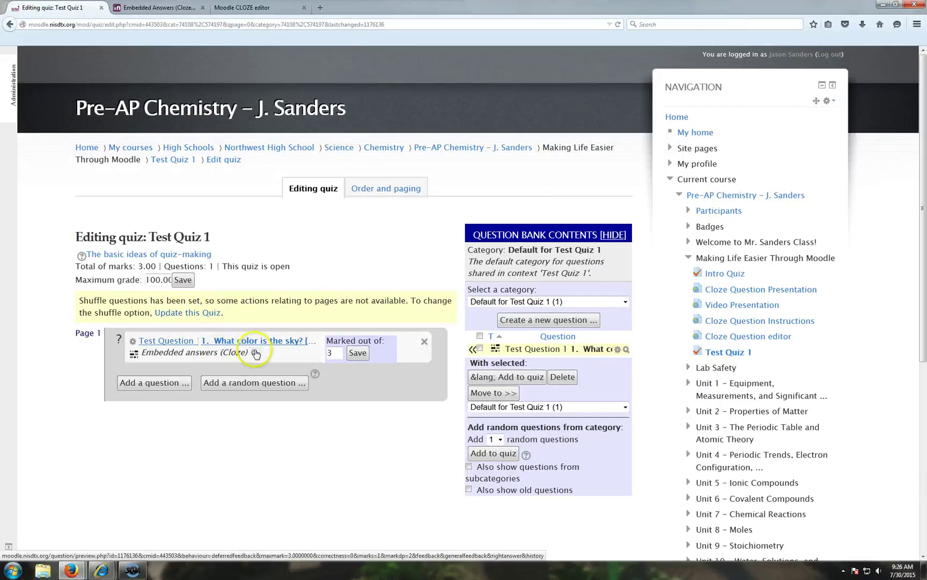
pyautogui.click(254, 351)
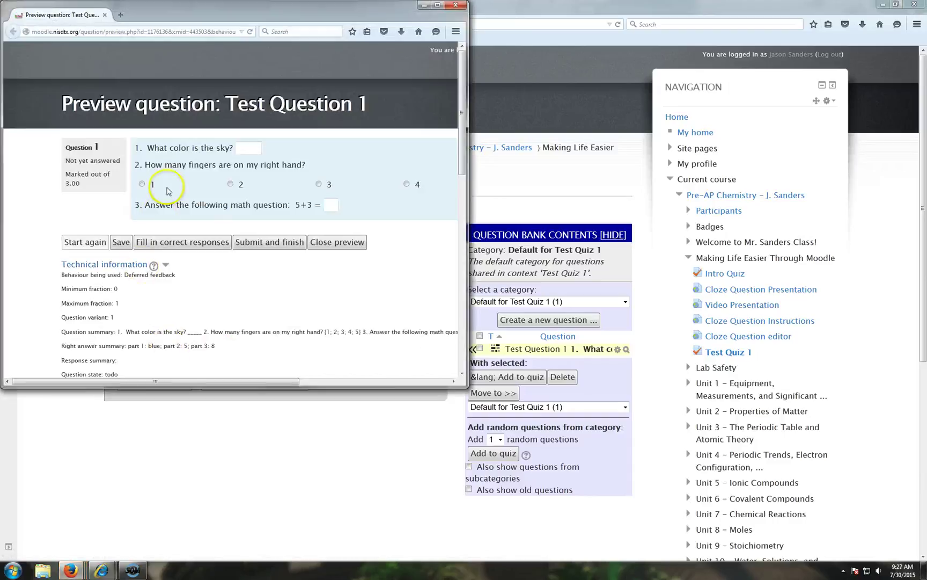
pyautogui.click(438, 5)
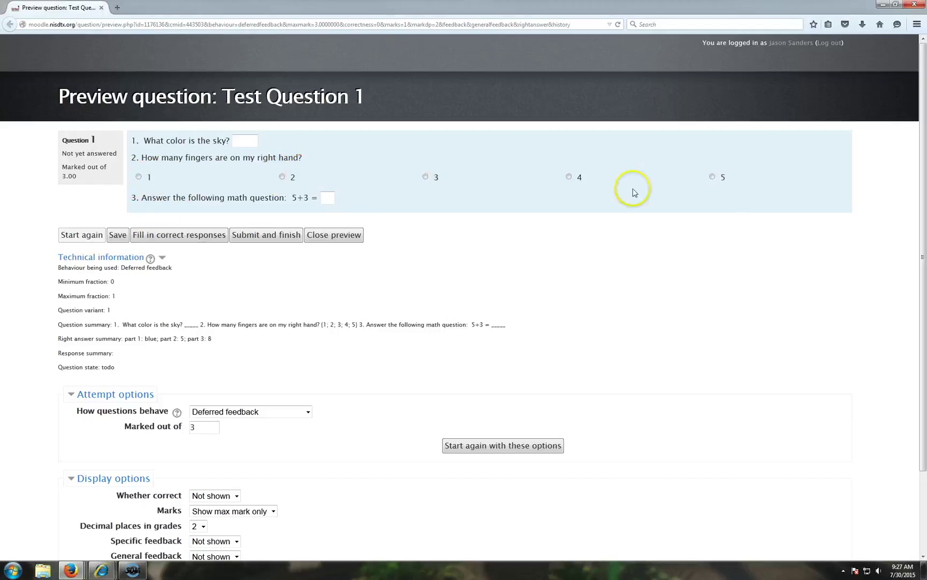
pyautogui.click(915, 6)
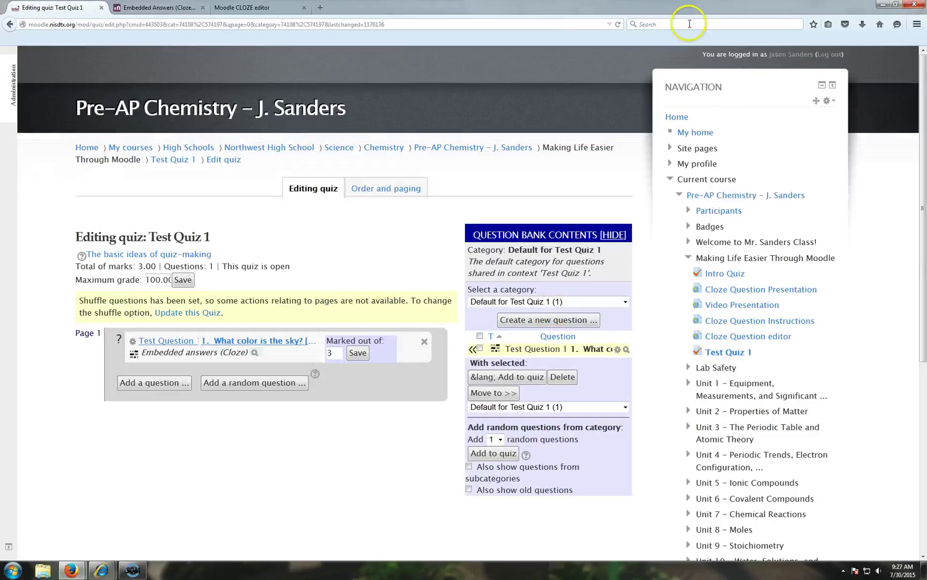
# Restore the quiz page to half the screen beside the flyer.
pyautogui.click(899, 8)
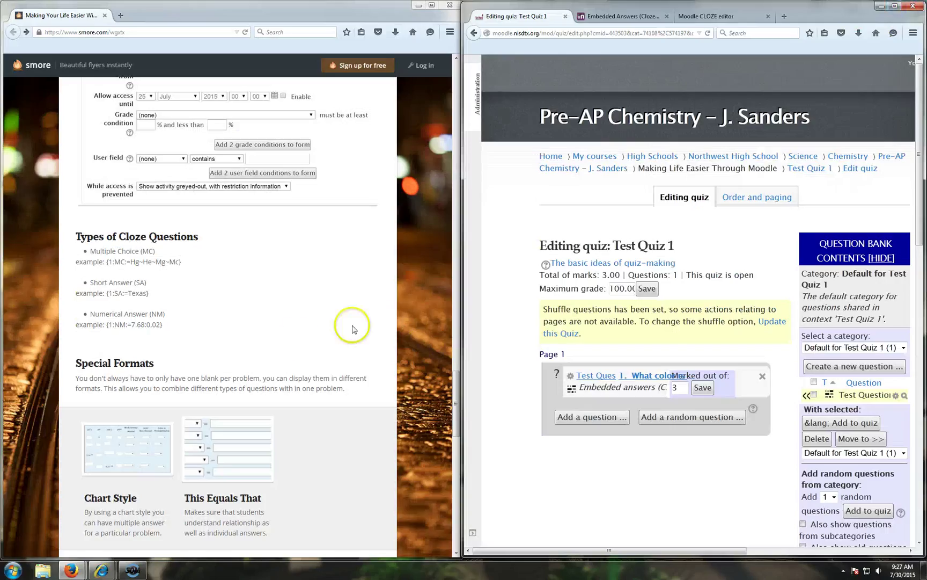
pyautogui.scroll(-10, 413, 344)
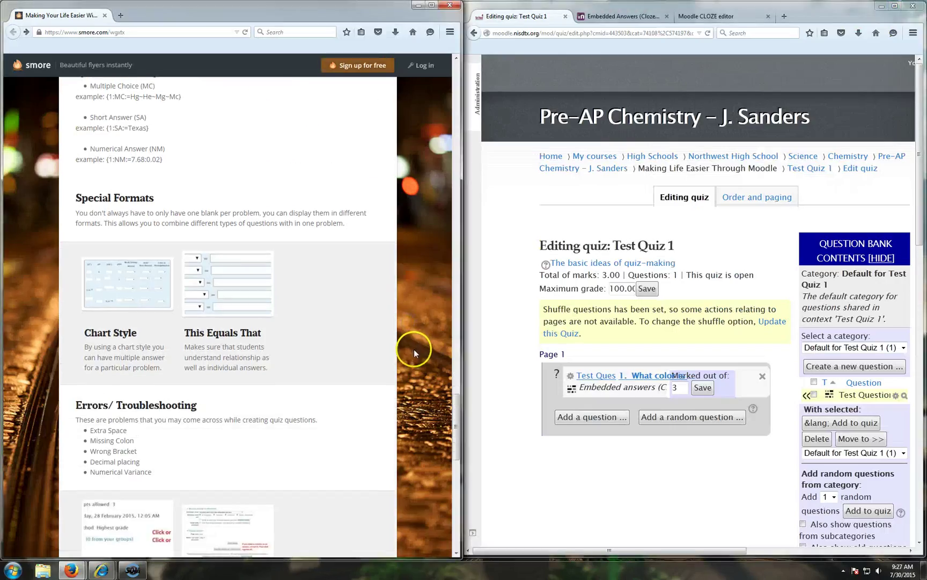
pyautogui.scroll(-3, 293, 414)
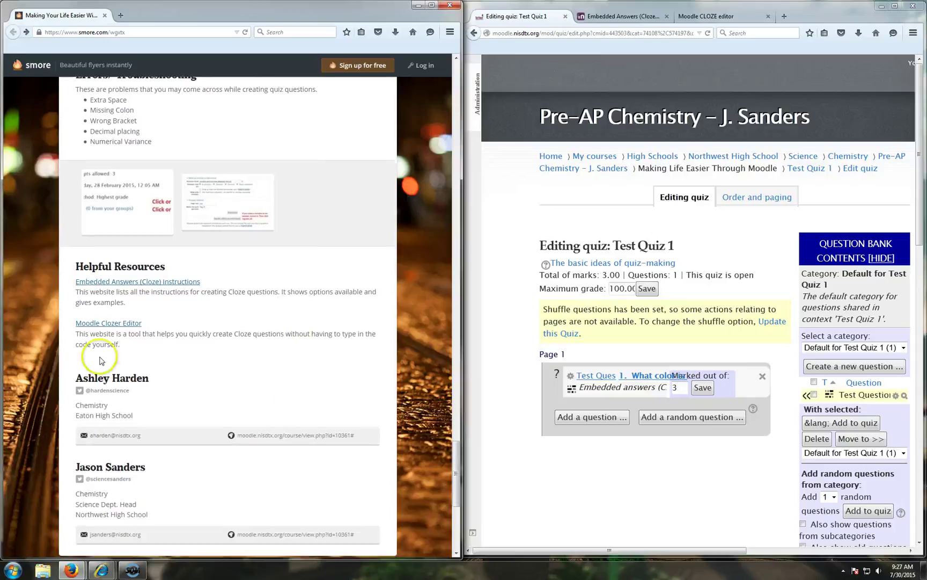
# In the CLOZE editor, replace the sample instructions with the word Cheese and select it.
pyautogui.click(708, 16)
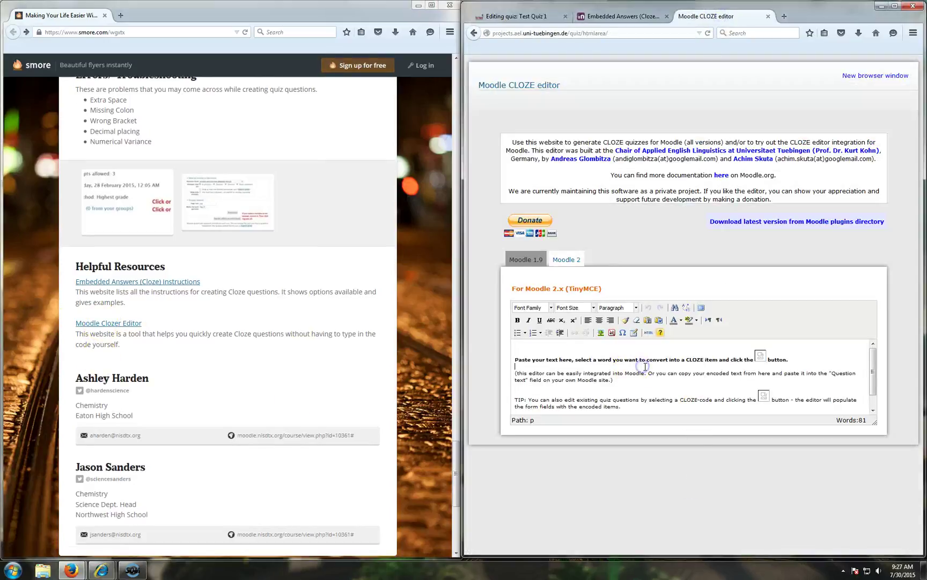
pyautogui.scroll(-1, 642, 397)
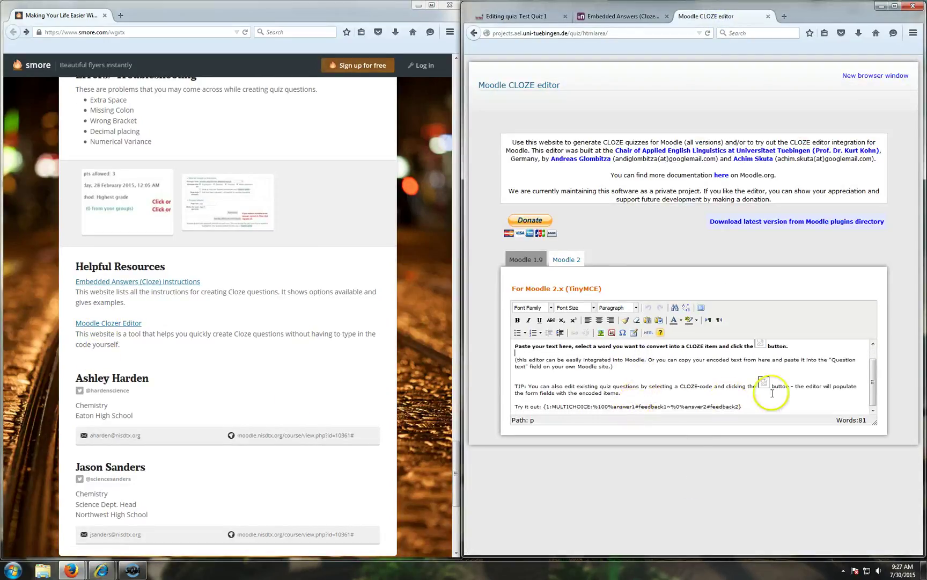
pyautogui.moveTo(689, 403); pyautogui.dragTo(565, 365)
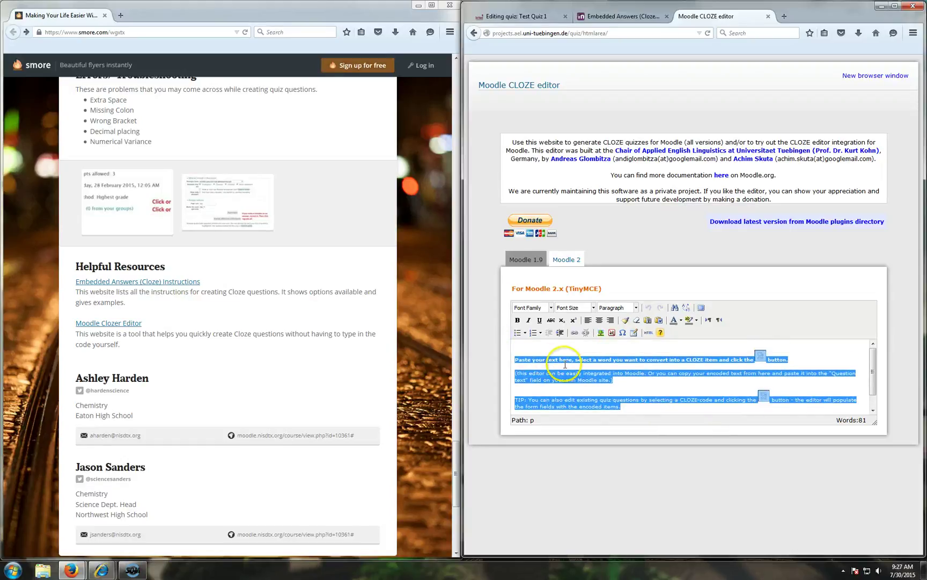
pyautogui.press('Delete')
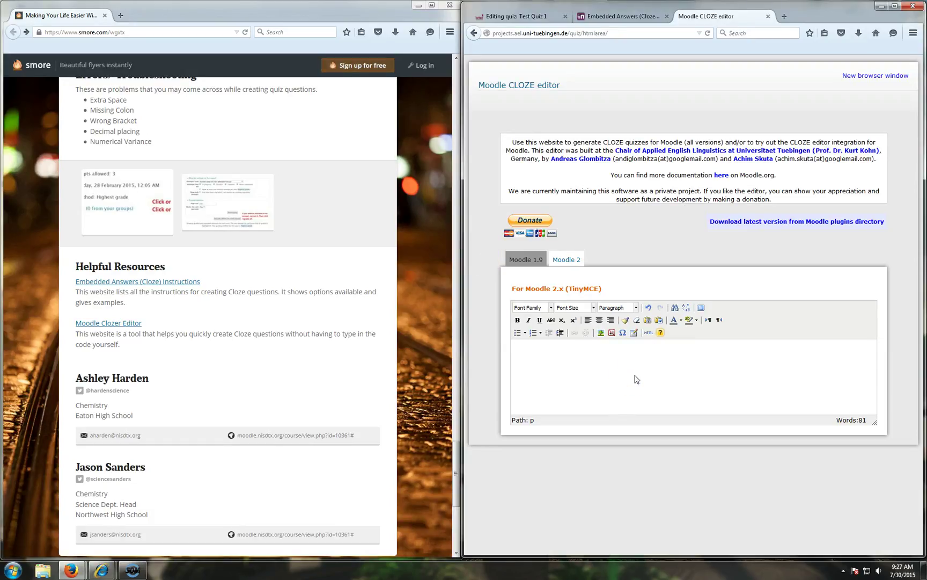
pyautogui.write('Cheese')
pyautogui.click(539, 346)
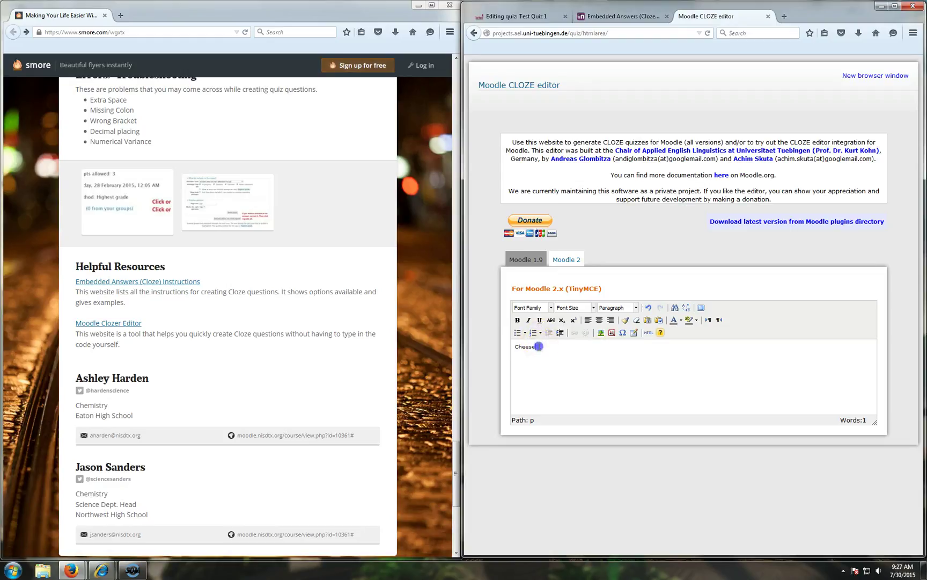
# Convert Cheese into the code {1:SHORTANSWER:%100%Cheese#} and move to a new line.
pyautogui.click(661, 334)
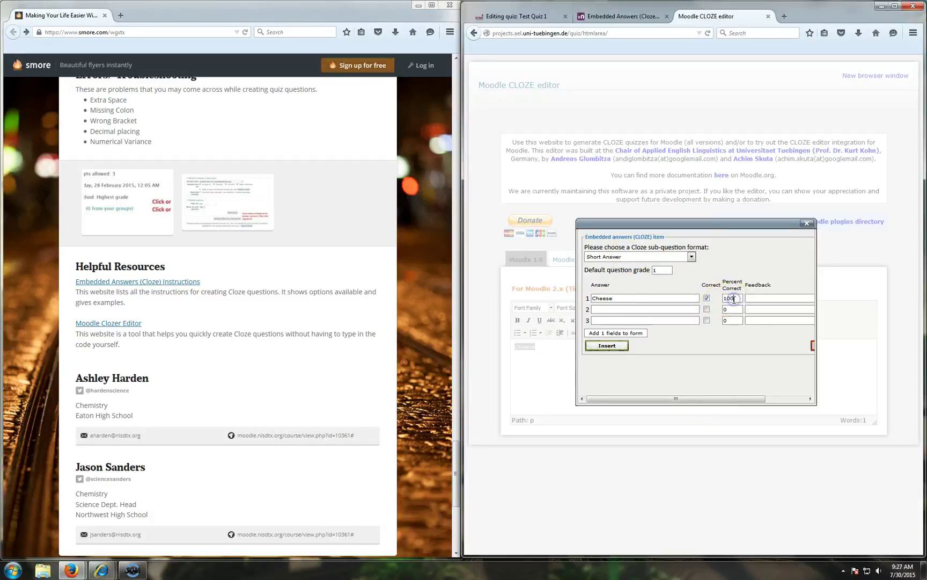
pyautogui.click(607, 347)
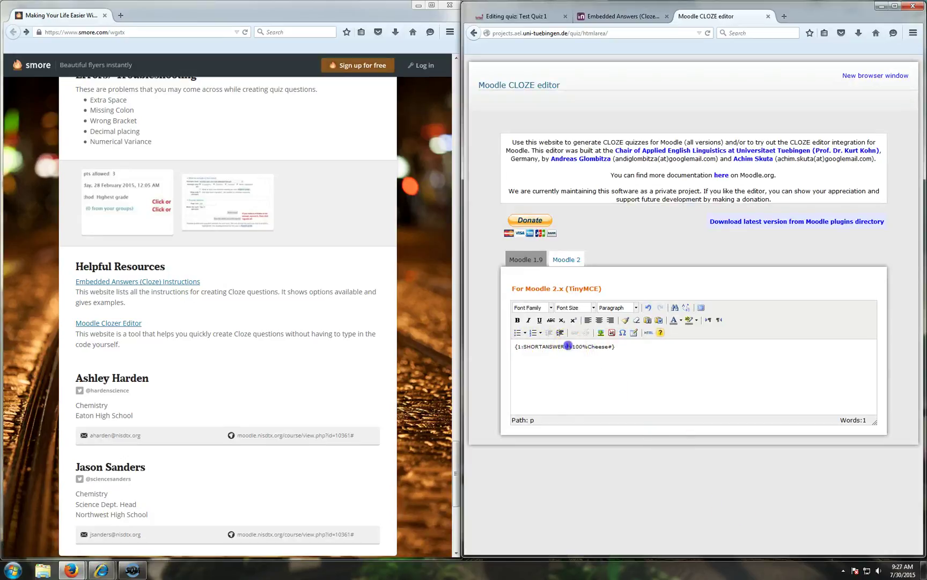
pyautogui.click(621, 346)
# Insert a short-answer code with Crackers 100% correct and Cookies worth 10%.
pyautogui.click(636, 350)
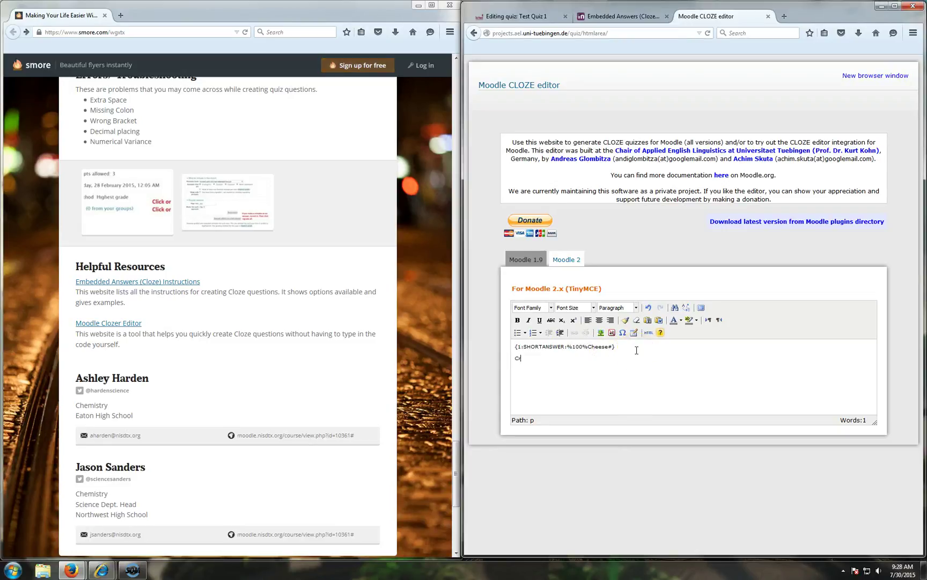
pyautogui.click(563, 352)
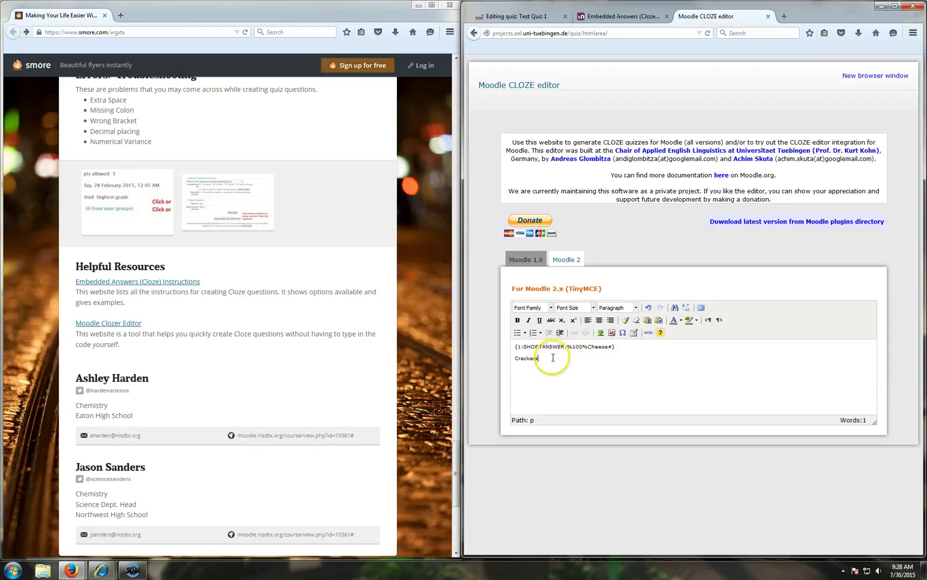
pyautogui.click(660, 333)
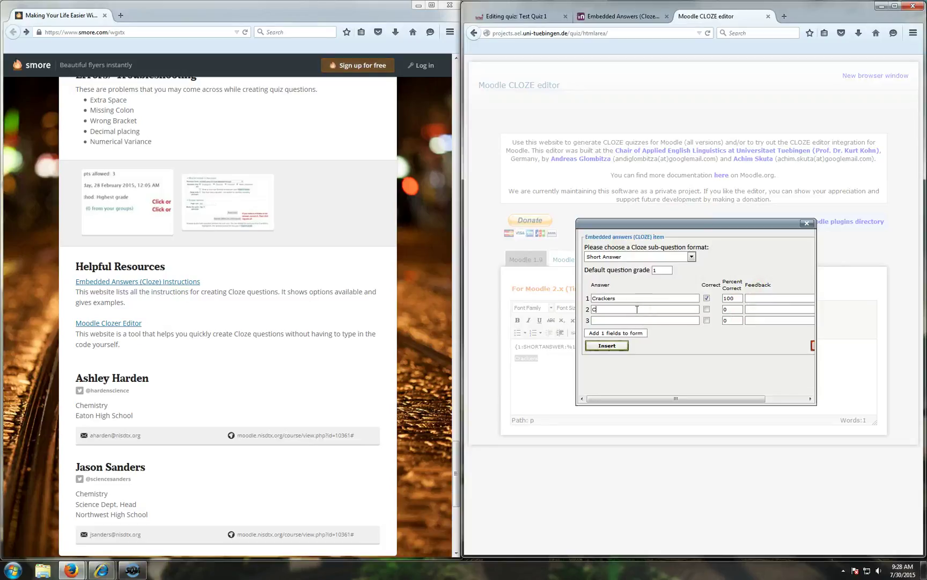
pyautogui.click(744, 298)
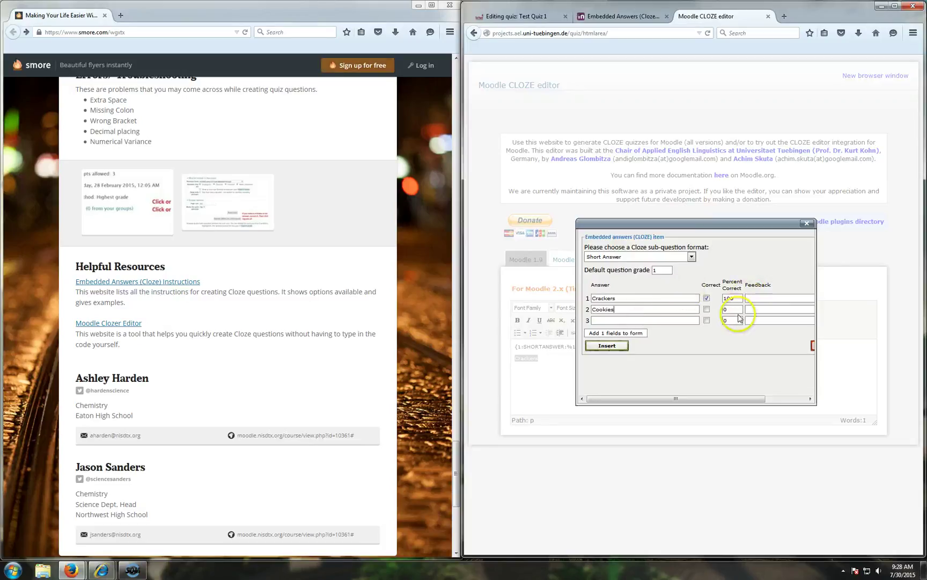
pyautogui.click(742, 320)
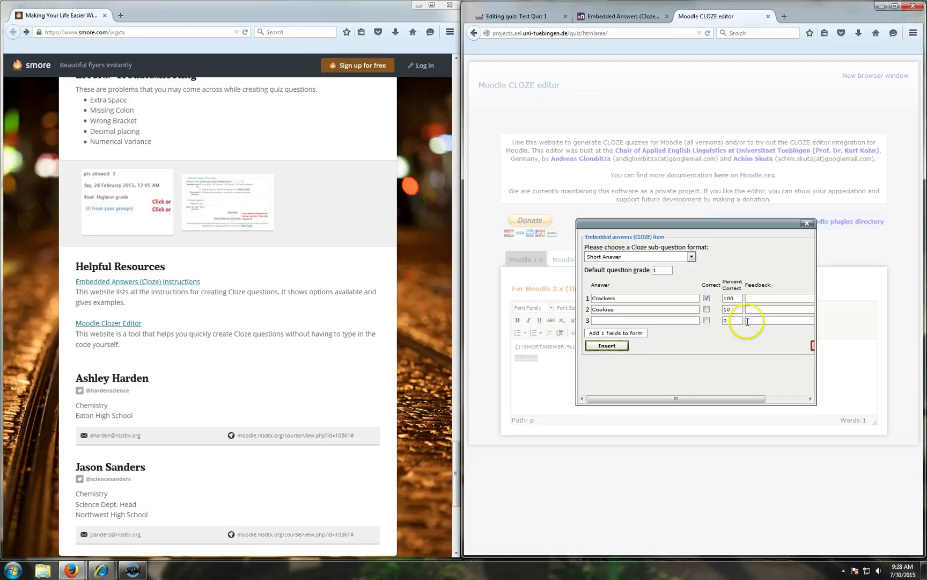
pyautogui.click(616, 347)
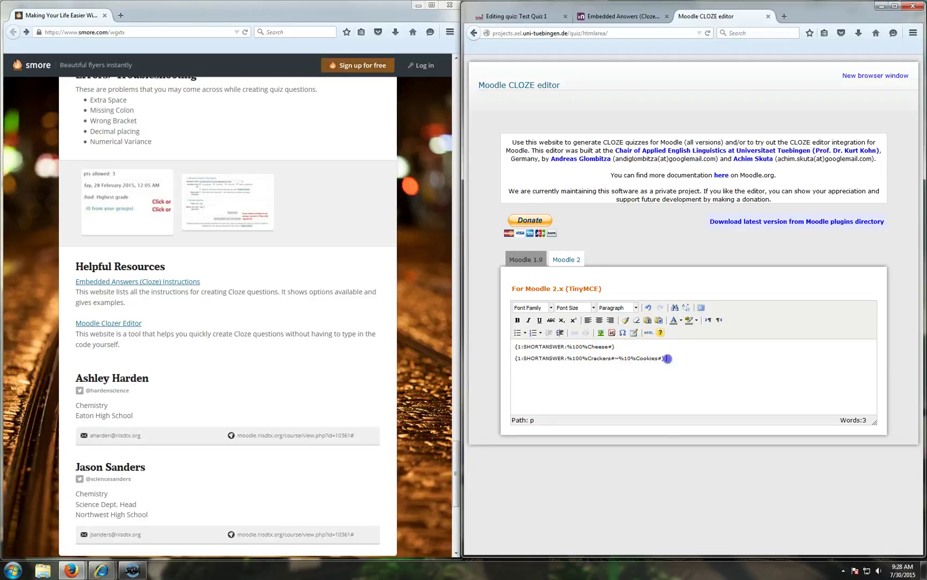
pyautogui.moveTo(656, 360); pyautogui.dragTo(527, 350)
pyautogui.click(587, 382)
# Scroll back and forth through the Smore flyer's Cloze question sections beside the Test Quiz 1 page.
pyautogui.click(506, 18)
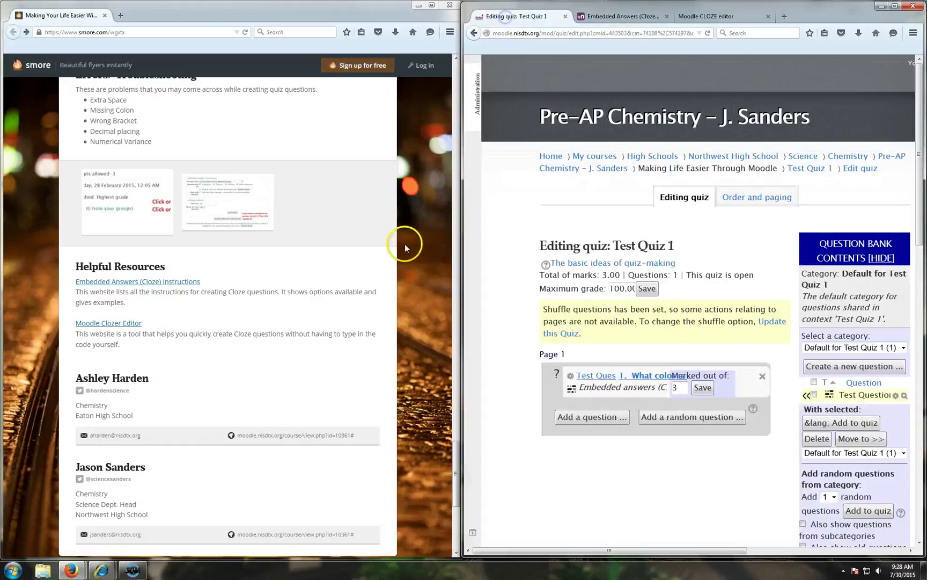
pyautogui.scroll(10, 290, 369)
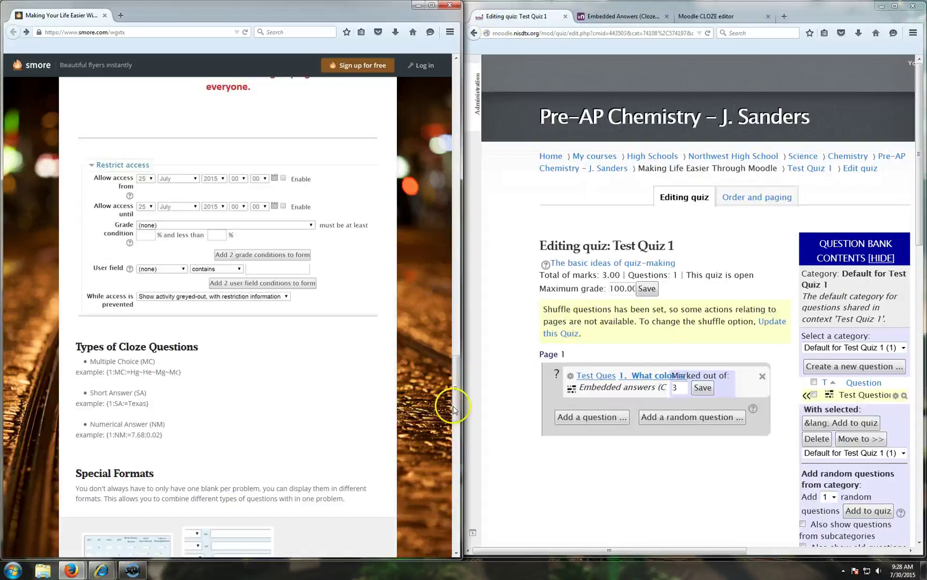
pyautogui.scroll(2, 461, 397)
pyautogui.moveTo(462, 132)
pyautogui.mouseDown()
pyautogui.moveTo(452, 133)
pyautogui.moveTo(459, 133)
pyautogui.mouseUp()
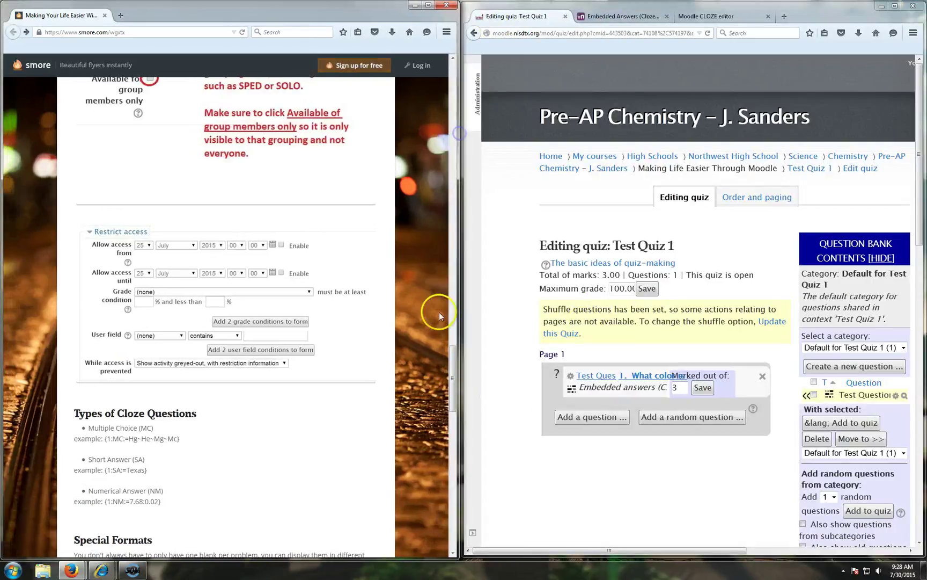
pyautogui.scroll(10, 450, 341)
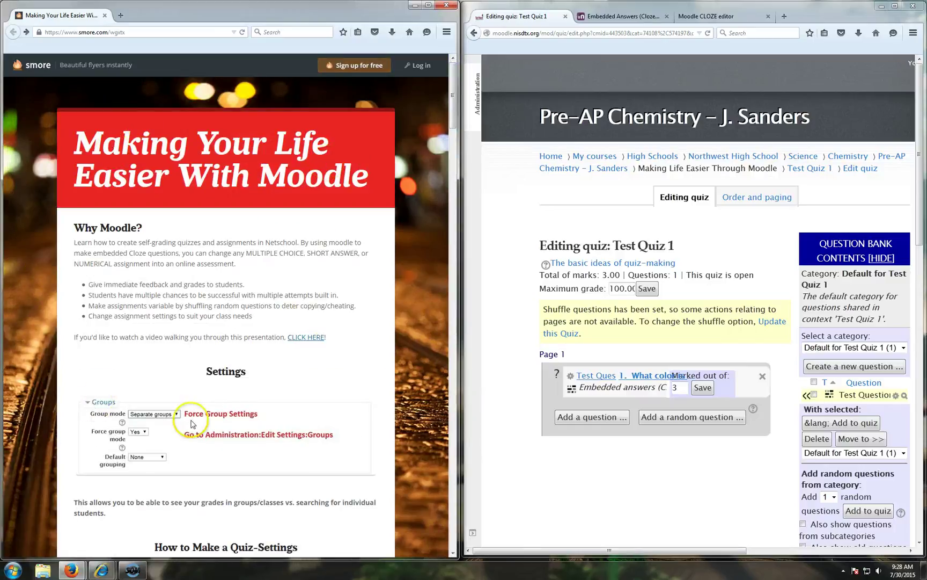
pyautogui.moveTo(453, 123); pyautogui.dragTo(427, 429)
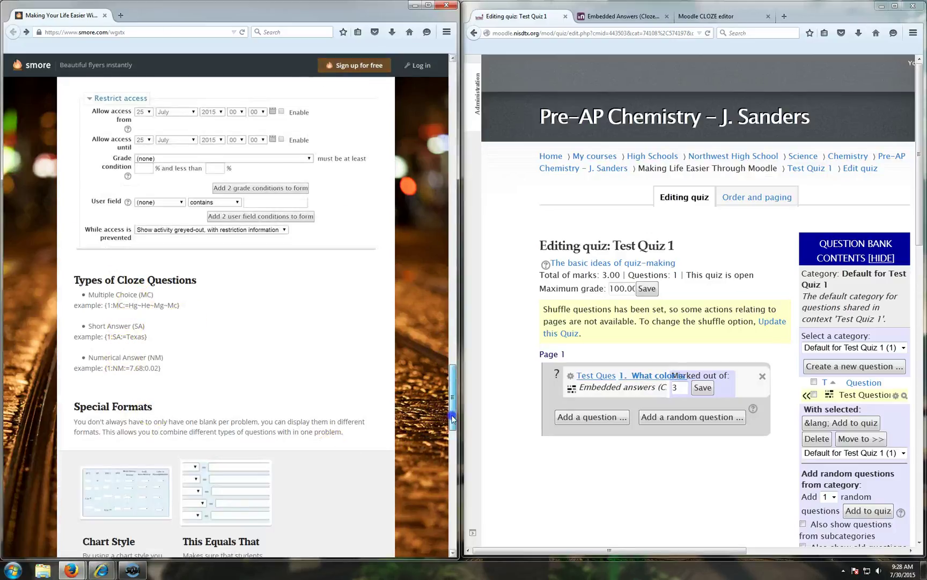
pyautogui.scroll(-6, 451, 412)
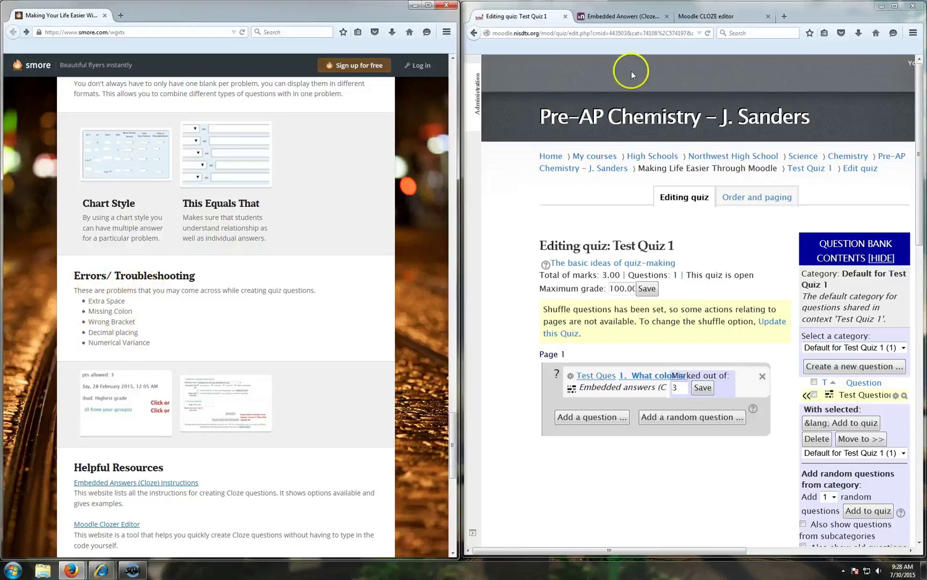
# Check the Embedded Answers (Cloze) documentation, then continue down the flyer's resource links.
pyautogui.click(622, 16)
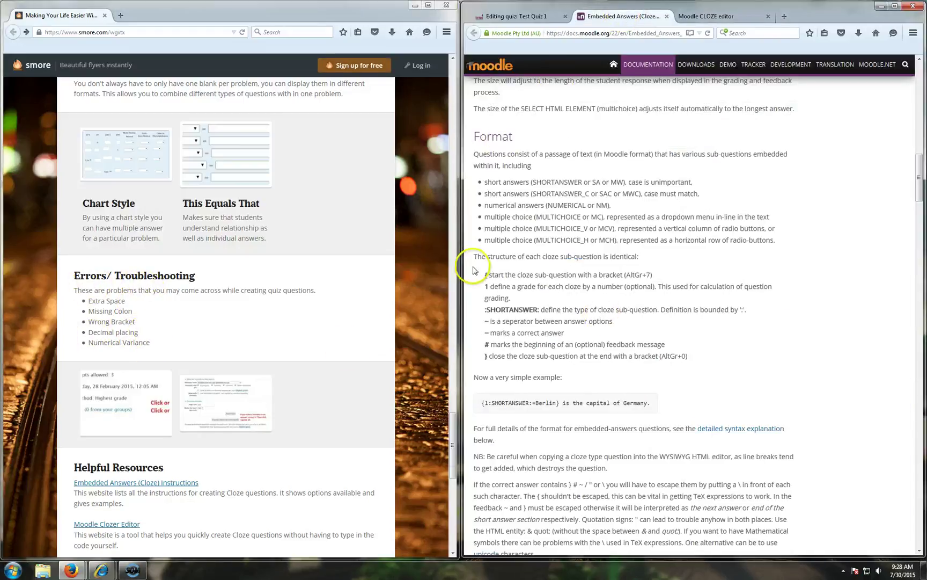
pyautogui.click(408, 326)
pyautogui.scroll(-2, 397, 333)
pyautogui.scroll(-1, 395, 335)
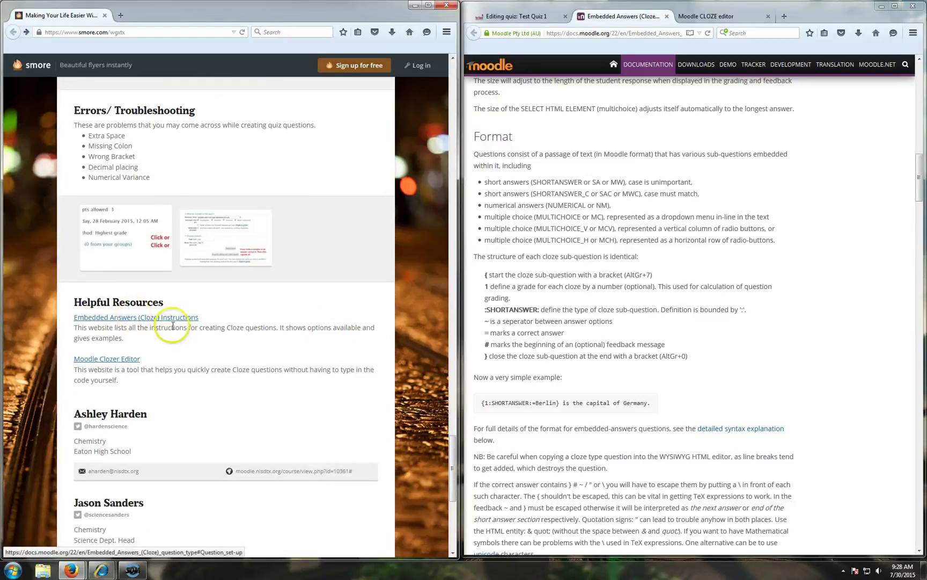
# Review the Cheese and Crackers/Cookies short-answer codes in the CLOZE editor, then keep reading the flyer.
pyautogui.click(717, 16)
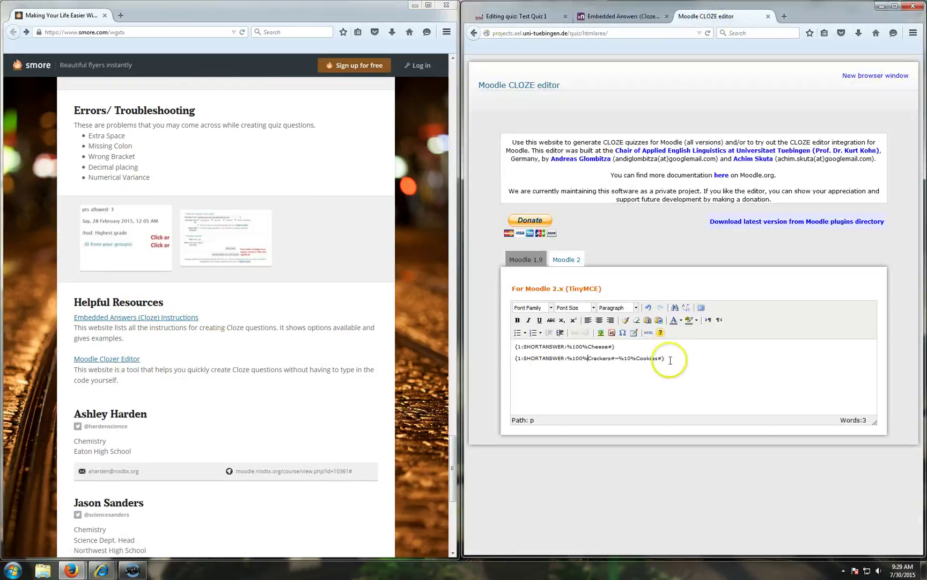
pyautogui.moveTo(668, 359); pyautogui.dragTo(527, 346)
pyautogui.click(637, 351)
pyautogui.click(439, 431)
pyautogui.scroll(-2, 425, 424)
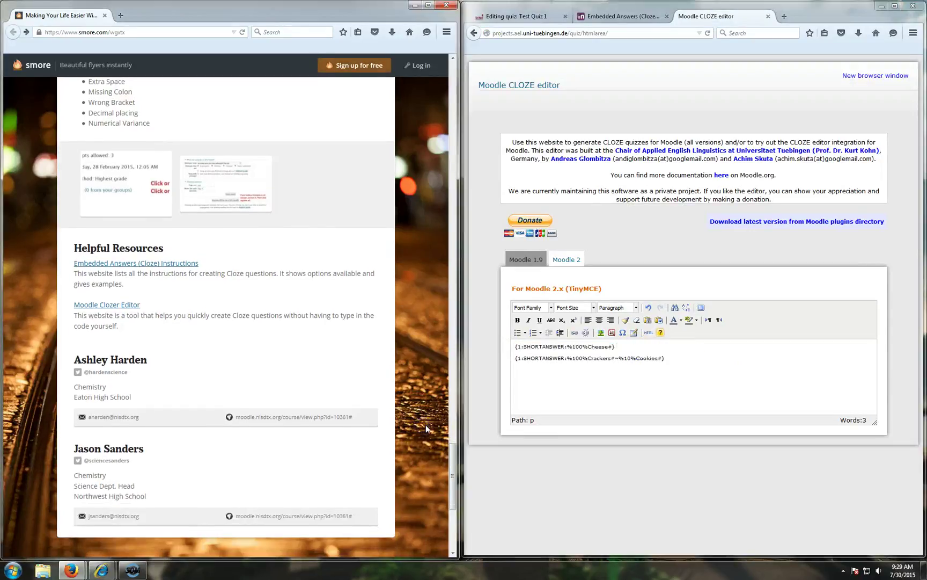